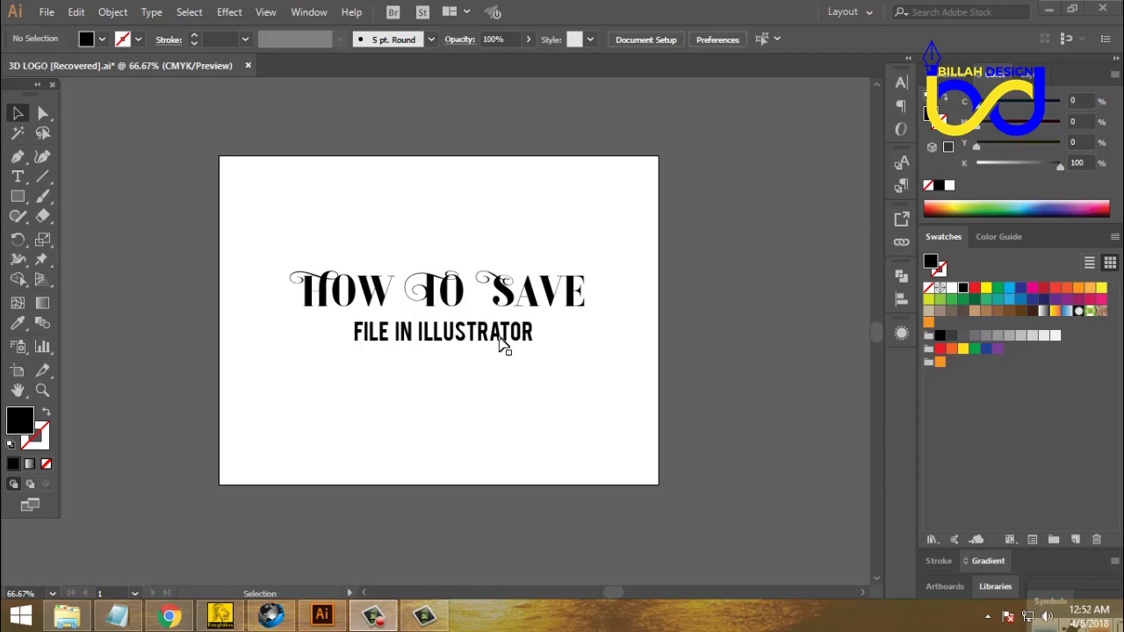
{"action": "left_click", "coordinate": [562, 301]}
{"action": "left_click", "coordinate": [586, 372]}
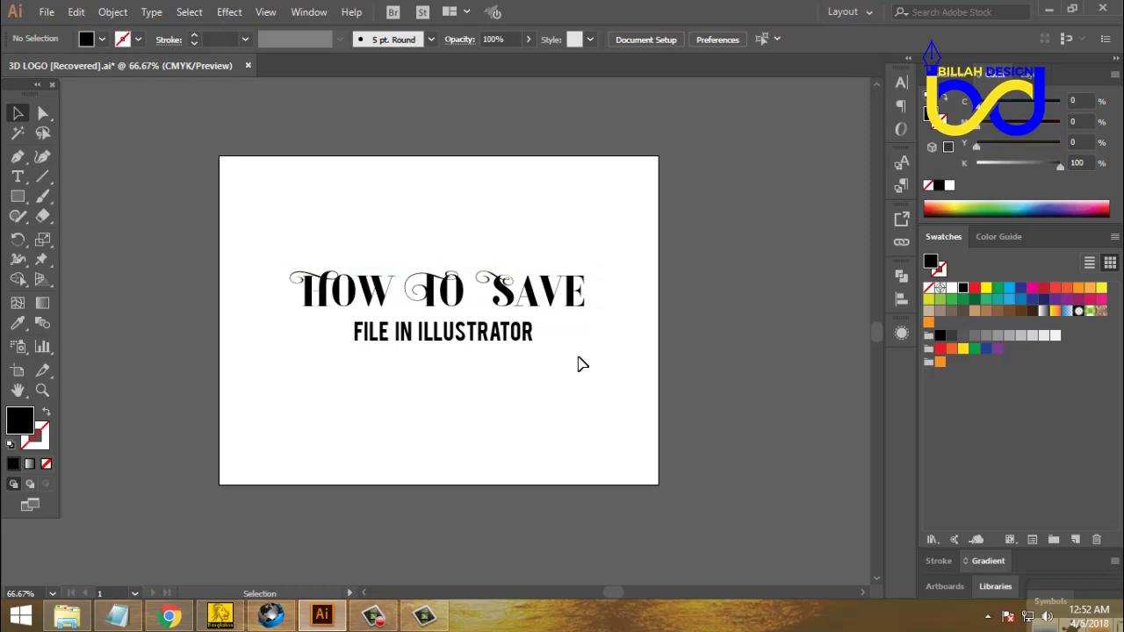
{"action": "left_click", "coordinate": [552, 299]}
{"action": "left_click", "coordinate": [601, 395]}
{"action": "left_click", "coordinate": [564, 309]}
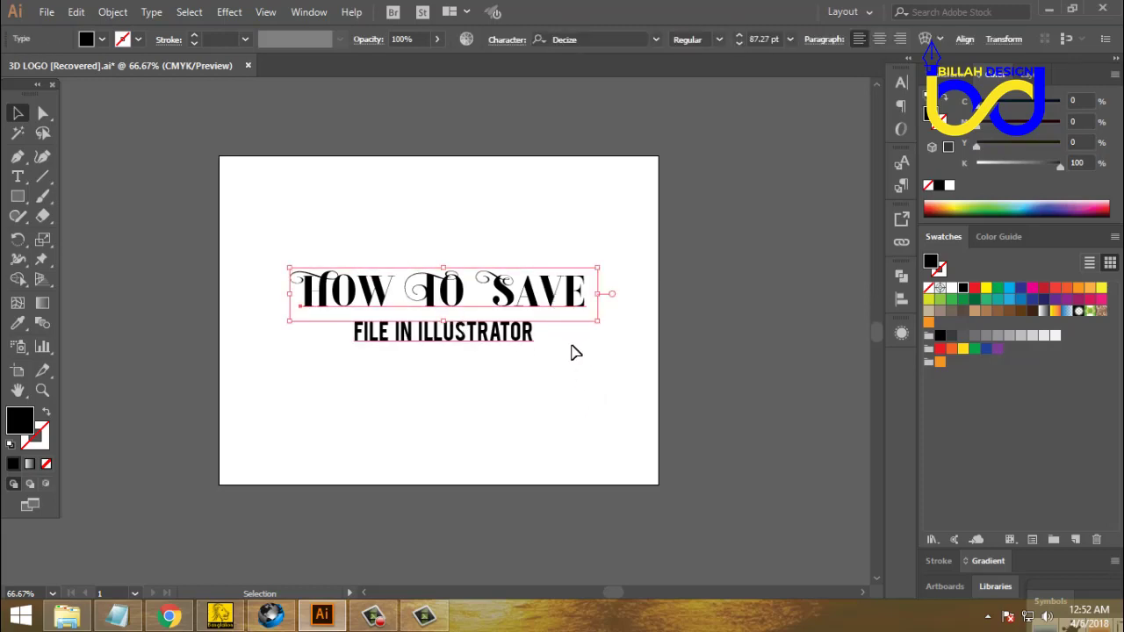
{"action": "key", "text": "a"}
{"action": "left_click", "coordinate": [611, 389]}
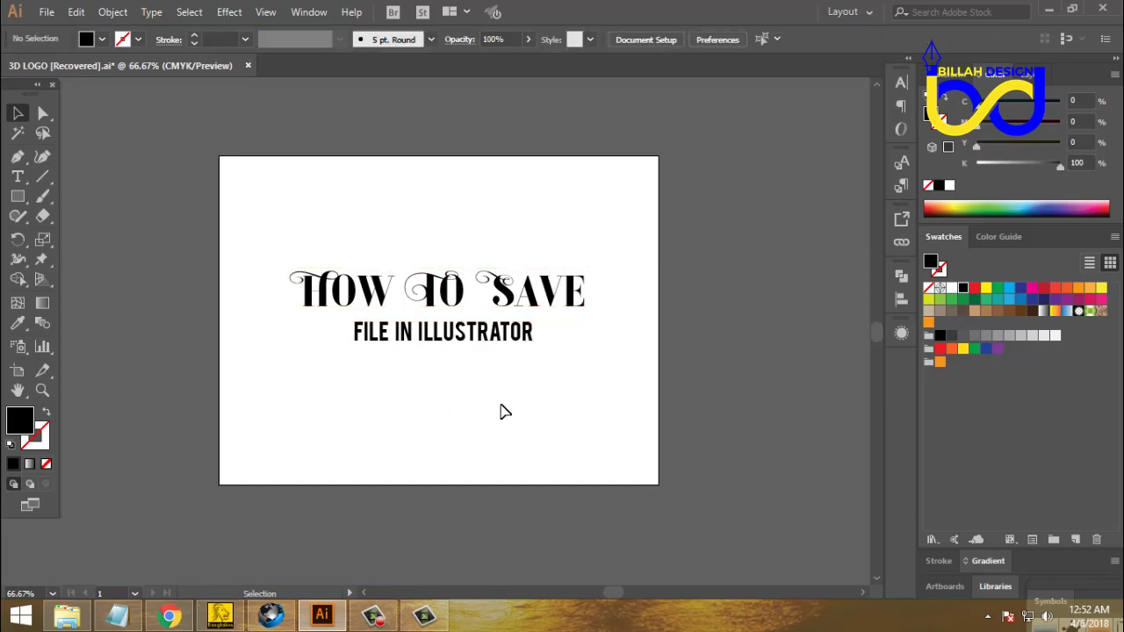
Step: Group the "How To Save" and "File in Illustrator" text lines into one object
{"action": "left_click_drag", "start_coordinate": [273, 220], "coordinate": [526, 304]}
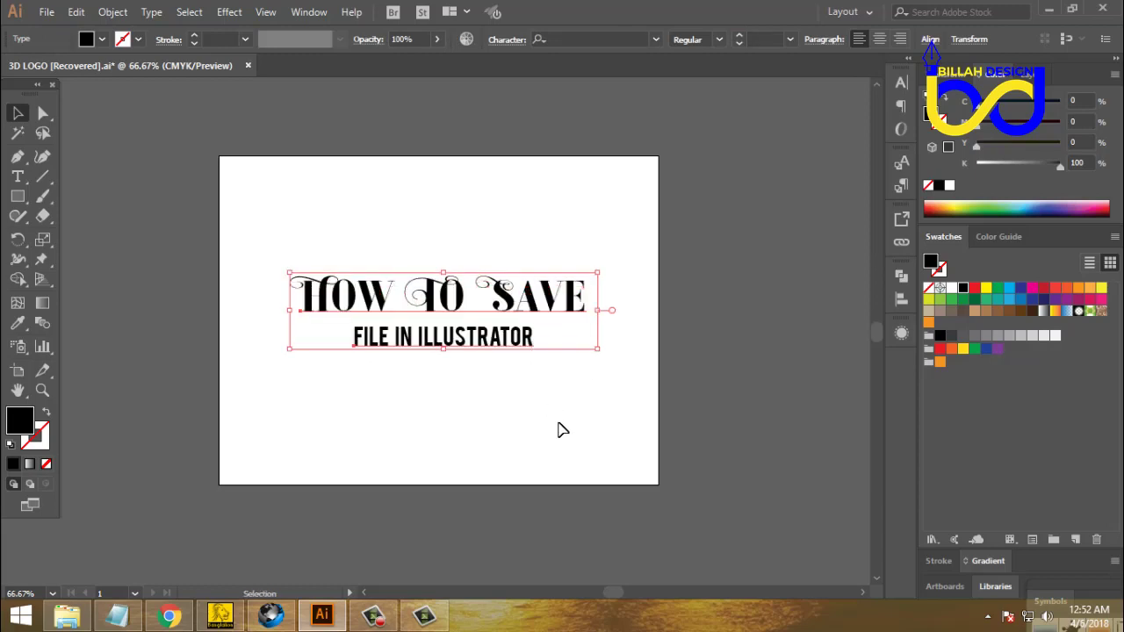
{"action": "left_click", "coordinate": [562, 429]}
{"action": "left_click_drag", "start_coordinate": [272, 229], "coordinate": [616, 420]}
{"action": "right_click", "coordinate": [535, 290]}
{"action": "left_click", "coordinate": [418, 421]}
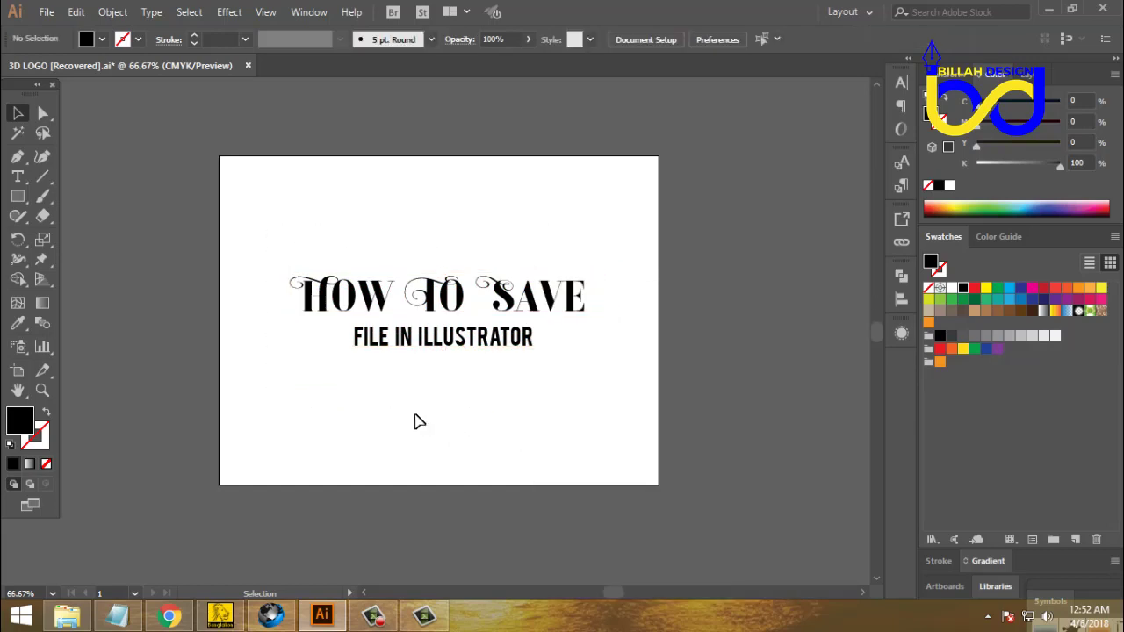
{"action": "left_click", "coordinate": [514, 289]}
{"action": "key", "text": "a"}
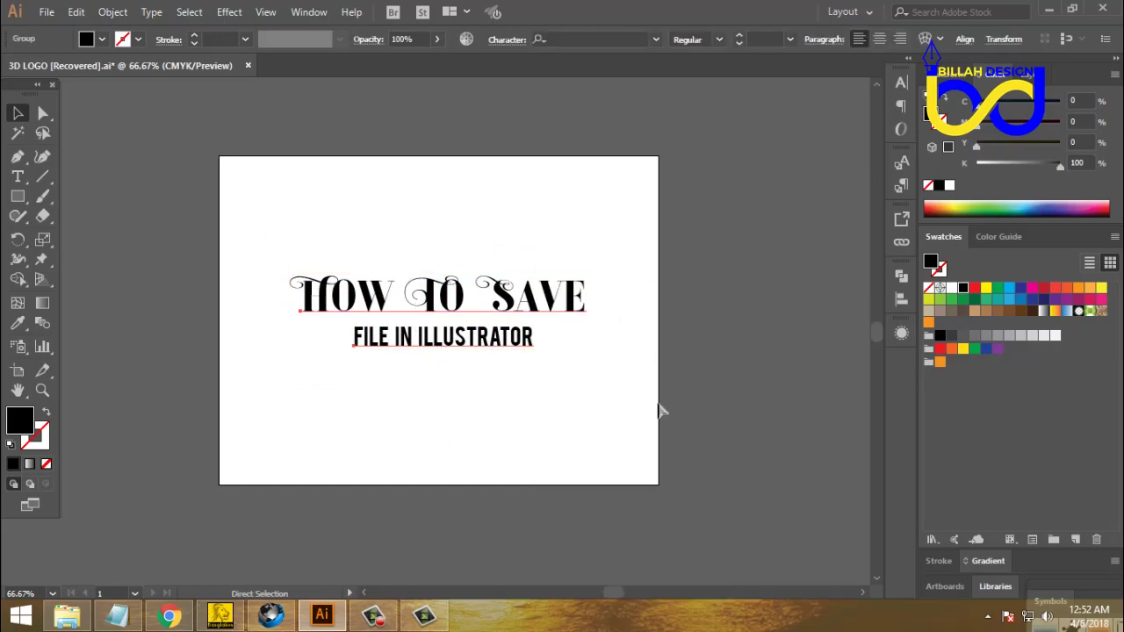
{"action": "key", "text": "v"}
{"action": "left_click", "coordinate": [627, 421]}
Step: Center the grouped title horizontally and vertically, with alignment set to the artboard
{"action": "left_click_drag", "start_coordinate": [623, 221], "coordinate": [473, 376]}
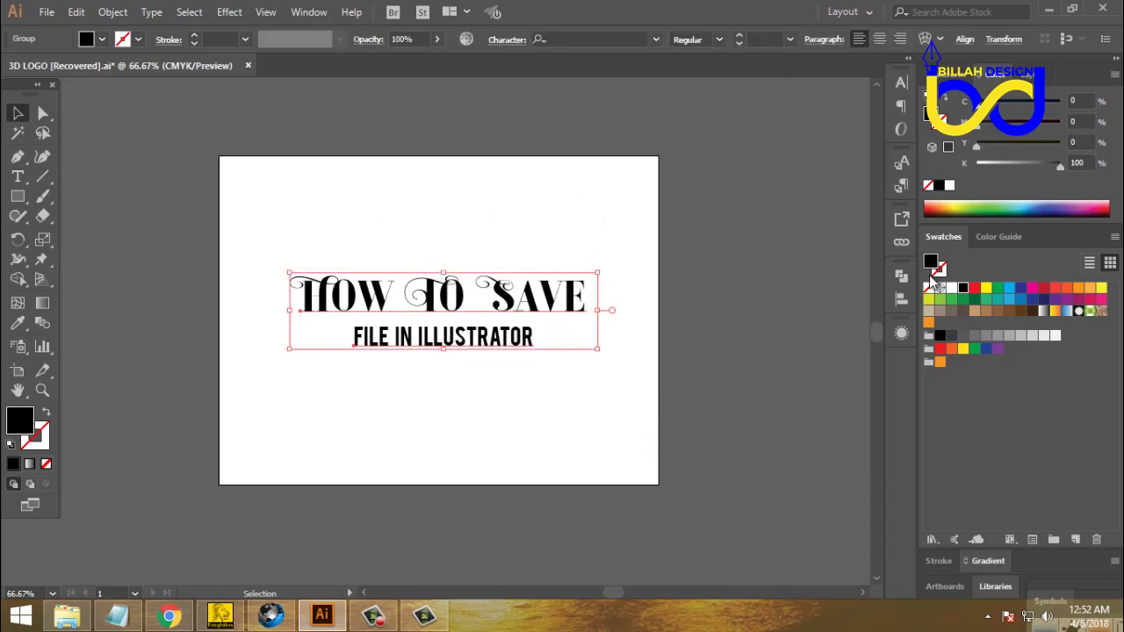
{"action": "left_click", "coordinate": [901, 300]}
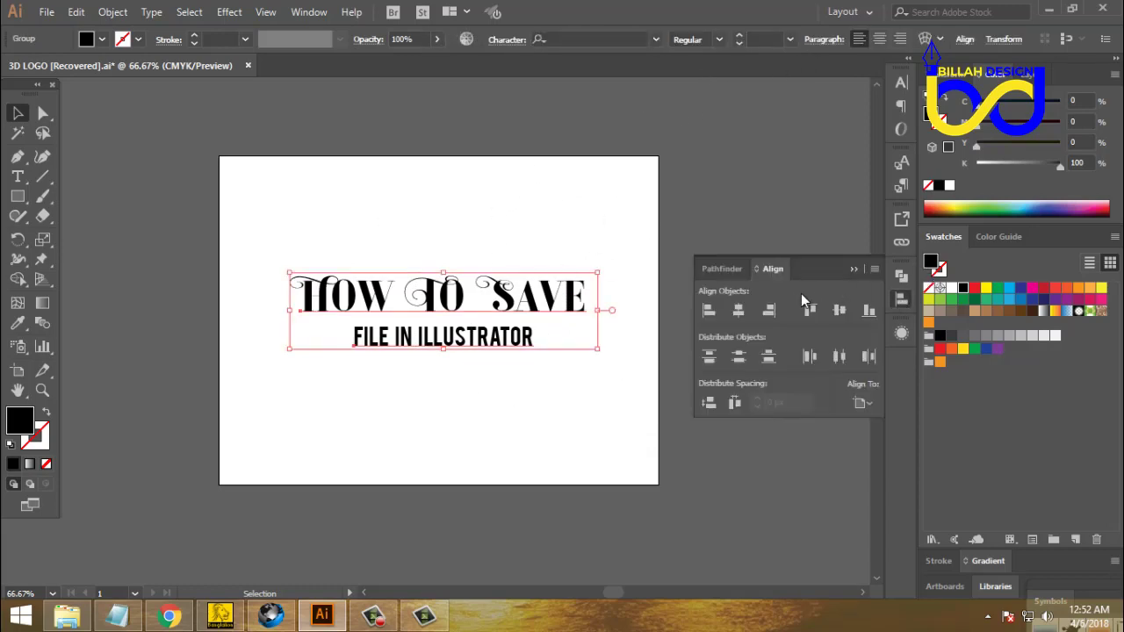
{"action": "left_click", "coordinate": [866, 403]}
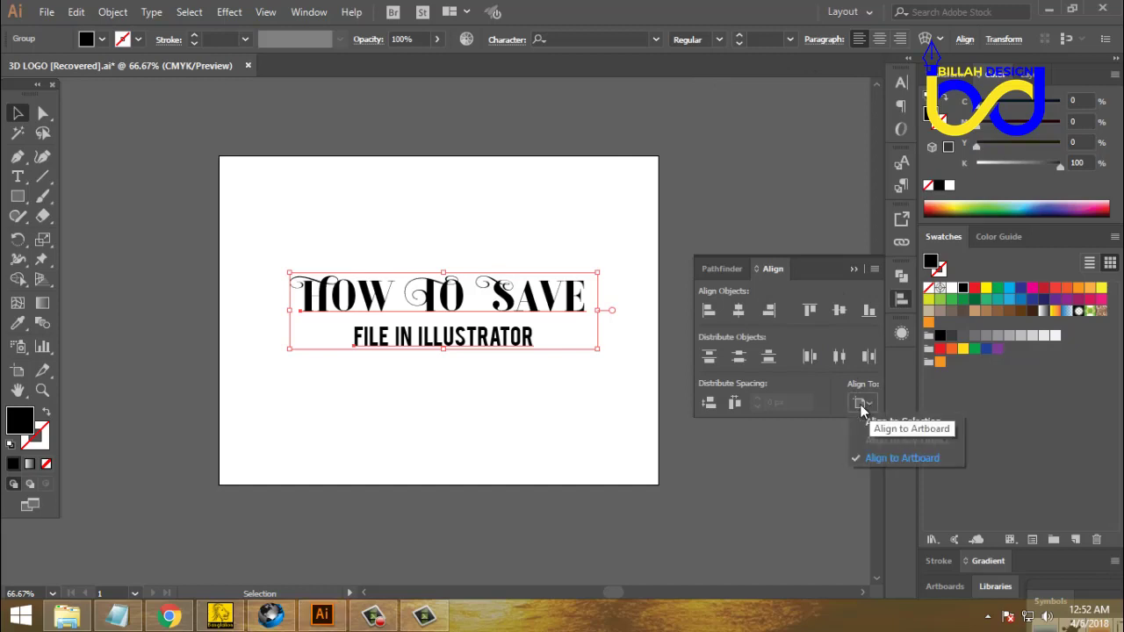
{"action": "left_click", "coordinate": [890, 458]}
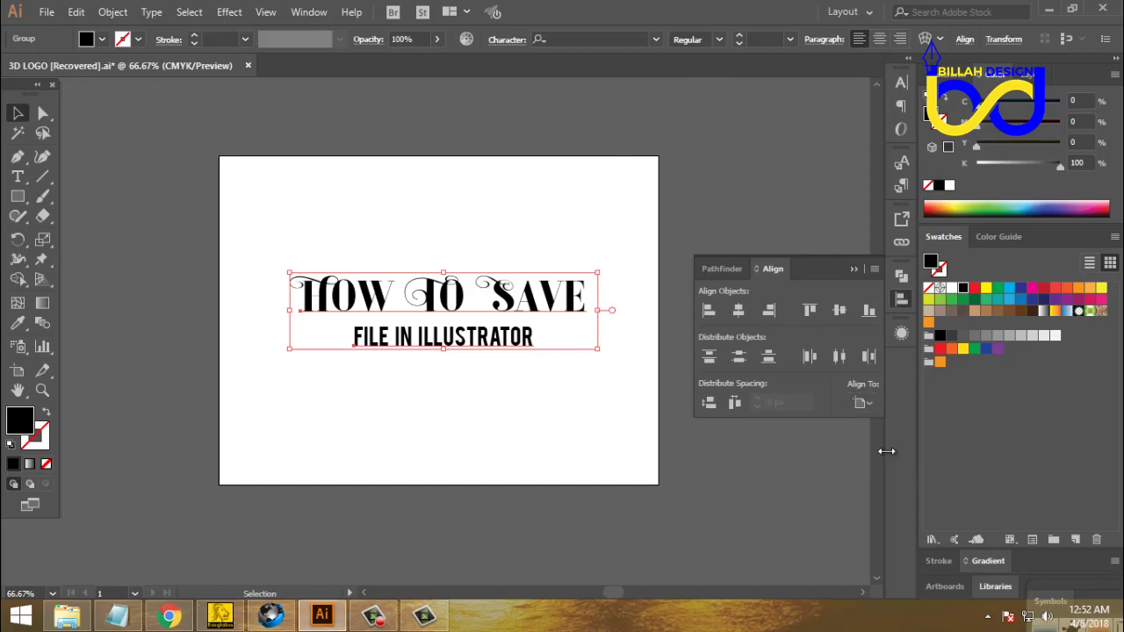
{"action": "left_click", "coordinate": [739, 311]}
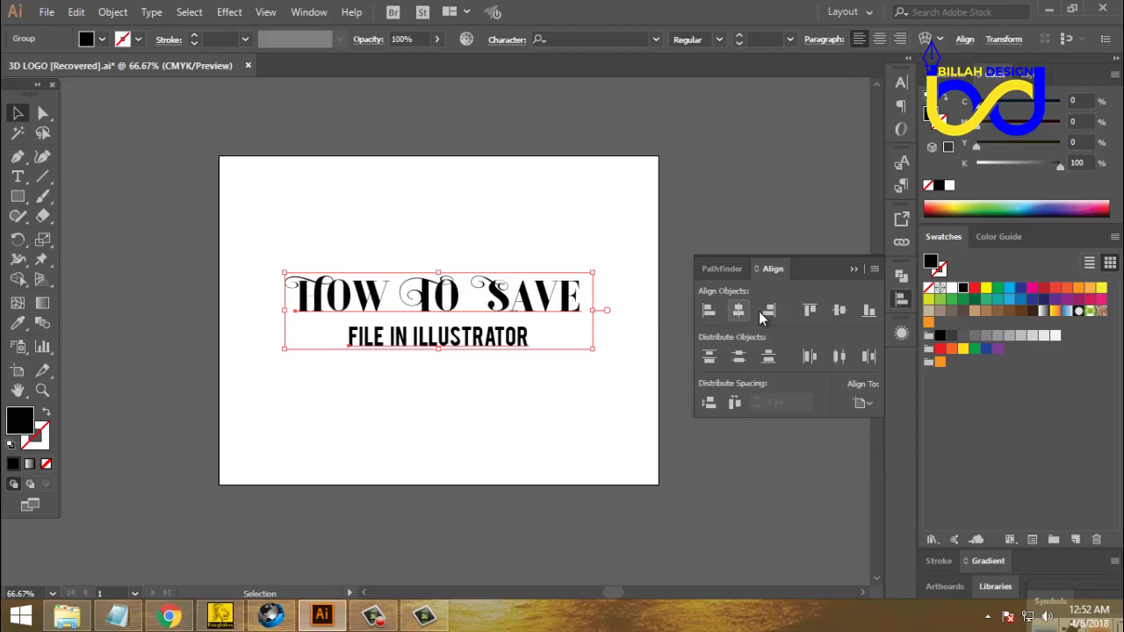
{"action": "left_click", "coordinate": [842, 311]}
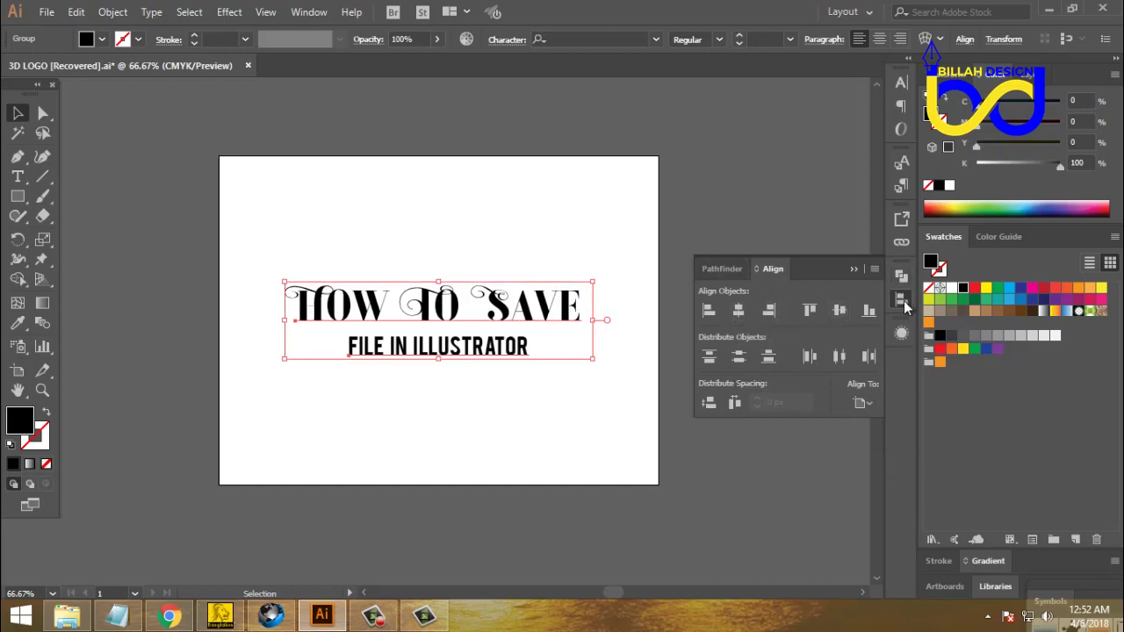
{"action": "left_click", "coordinate": [905, 304]}
{"action": "left_click", "coordinate": [650, 371]}
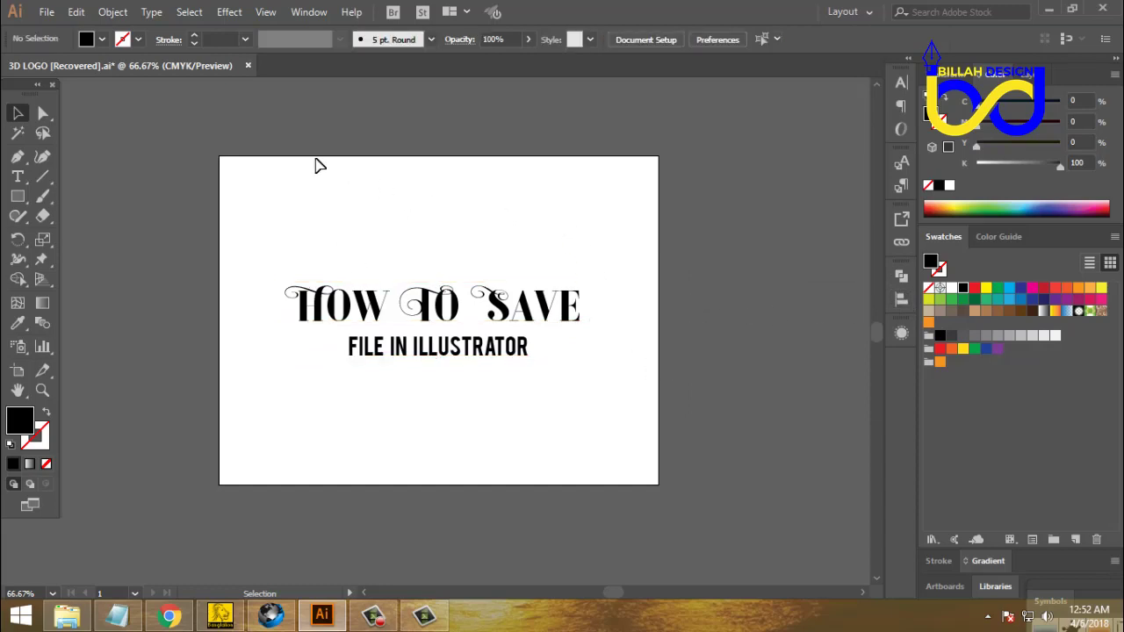
{"action": "left_click", "coordinate": [439, 303]}
{"action": "left_click", "coordinate": [523, 432]}
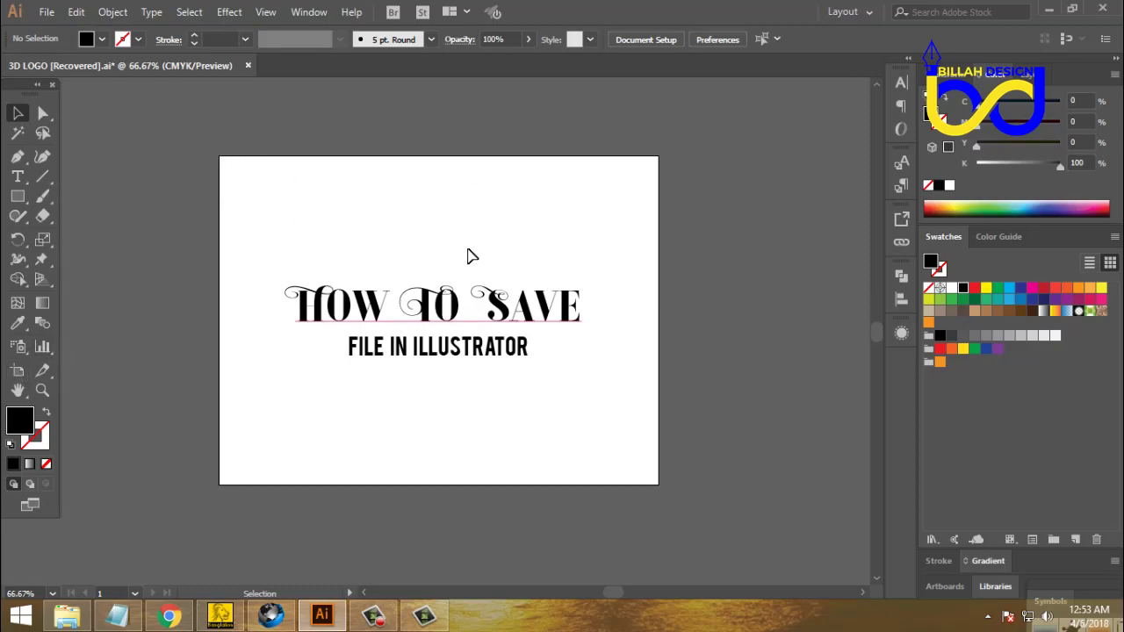
{"action": "double_click", "coordinate": [19, 375]}
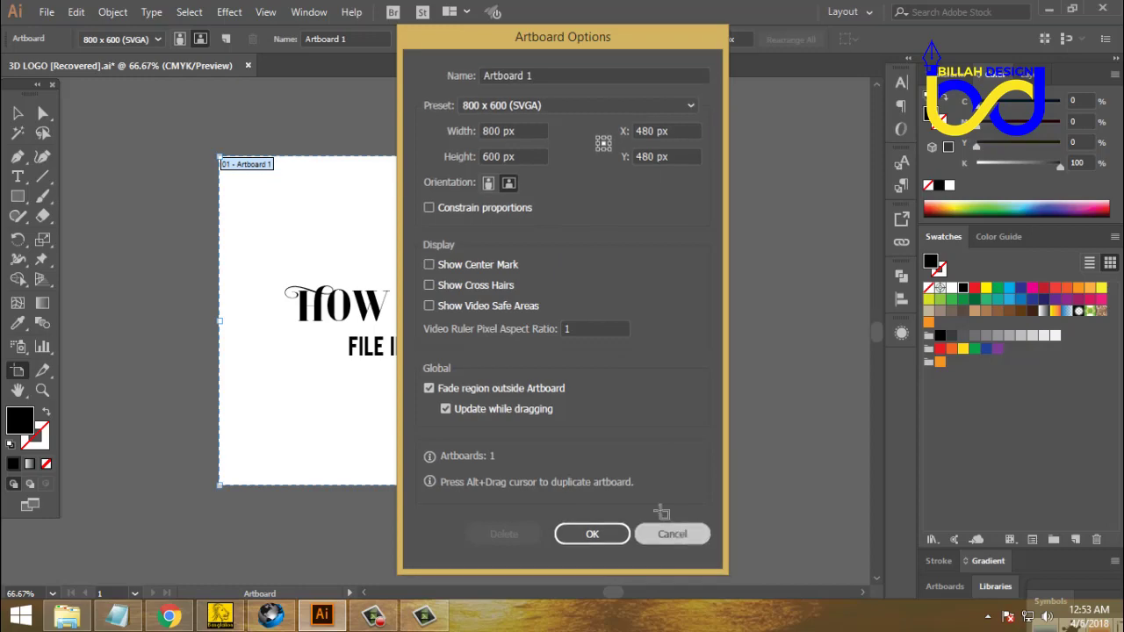
{"action": "left_click", "coordinate": [660, 533]}
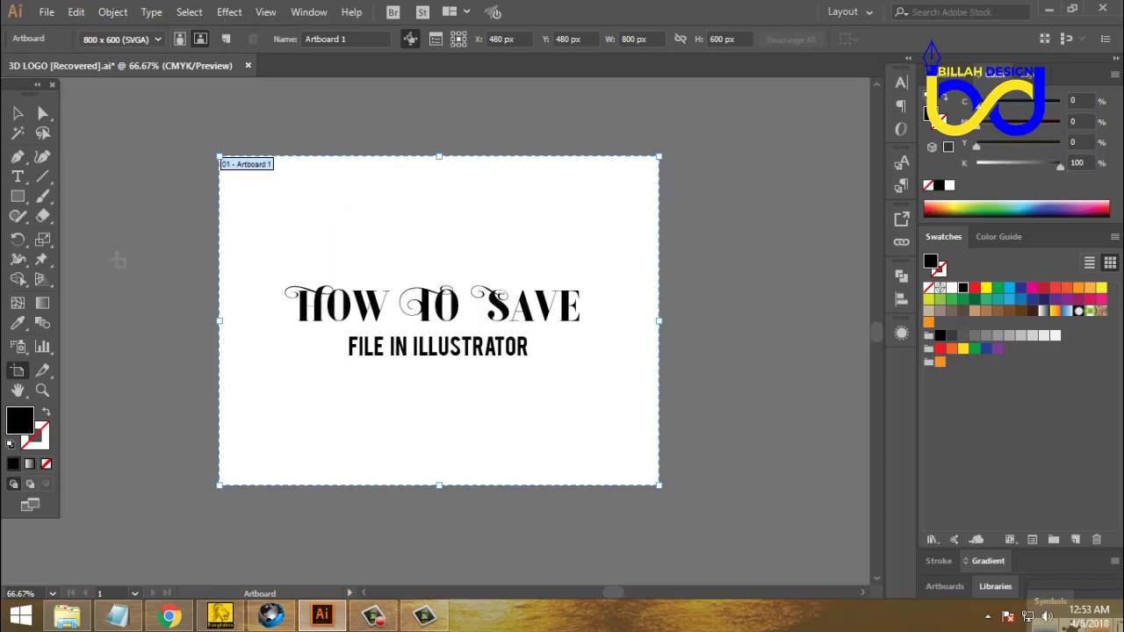
Step: Resize Artboard 1 to 1000 px wide by 1000 px high and return to the Selection tool
{"action": "double_click", "coordinate": [19, 372]}
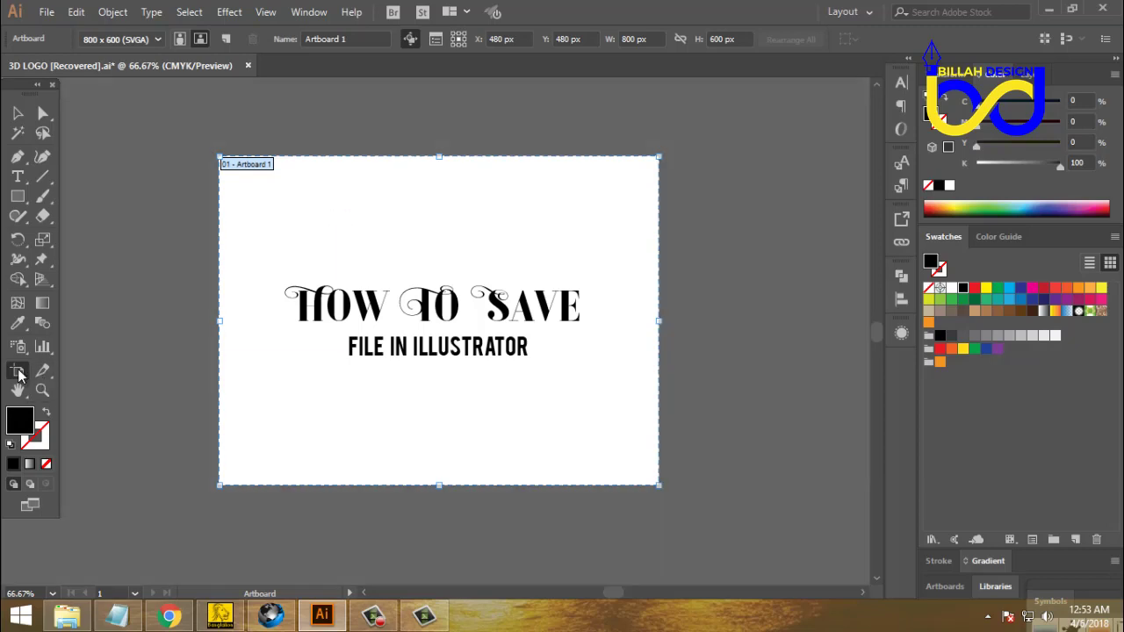
{"action": "key", "text": "Tab"}
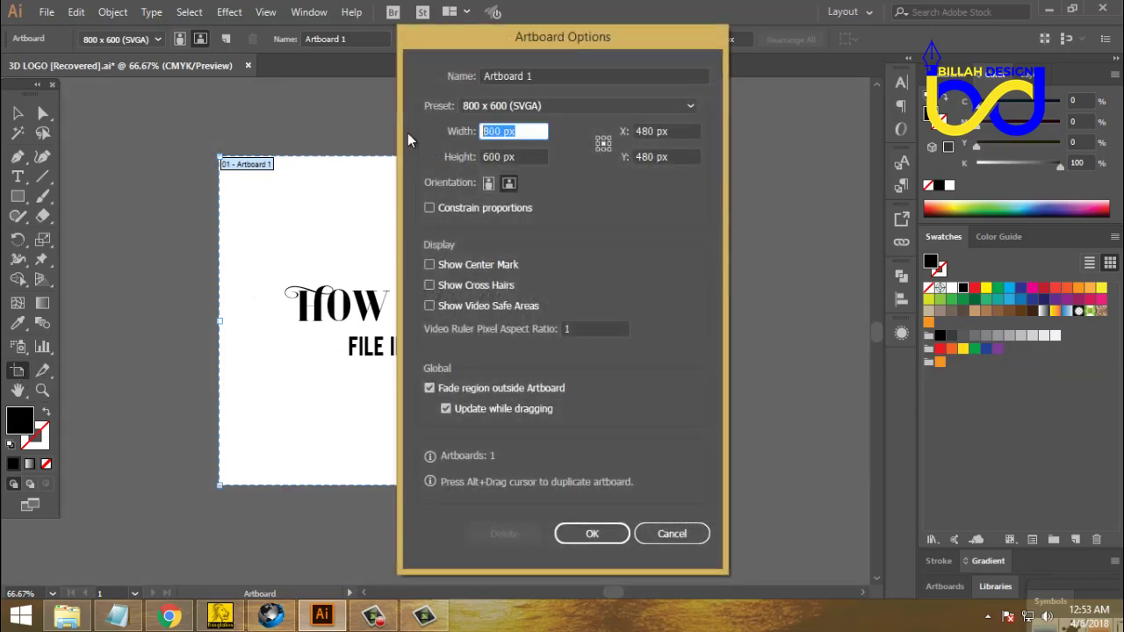
{"action": "type", "text": "1000"}
{"action": "key", "text": "Tab"}
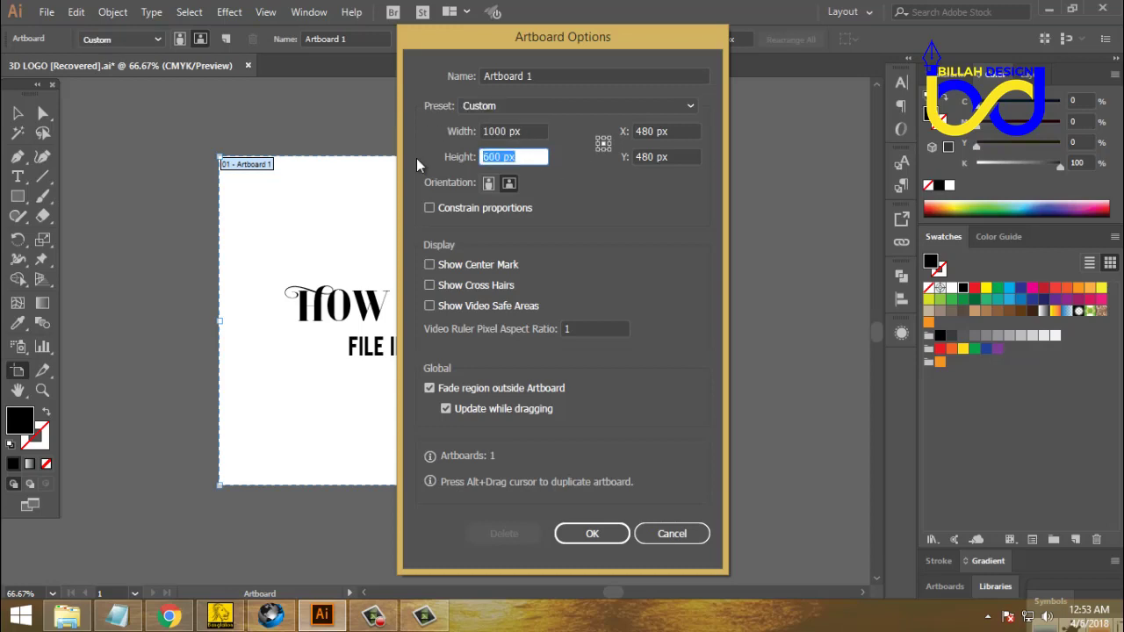
{"action": "type", "text": "1000"}
{"action": "left_click", "coordinate": [607, 534]}
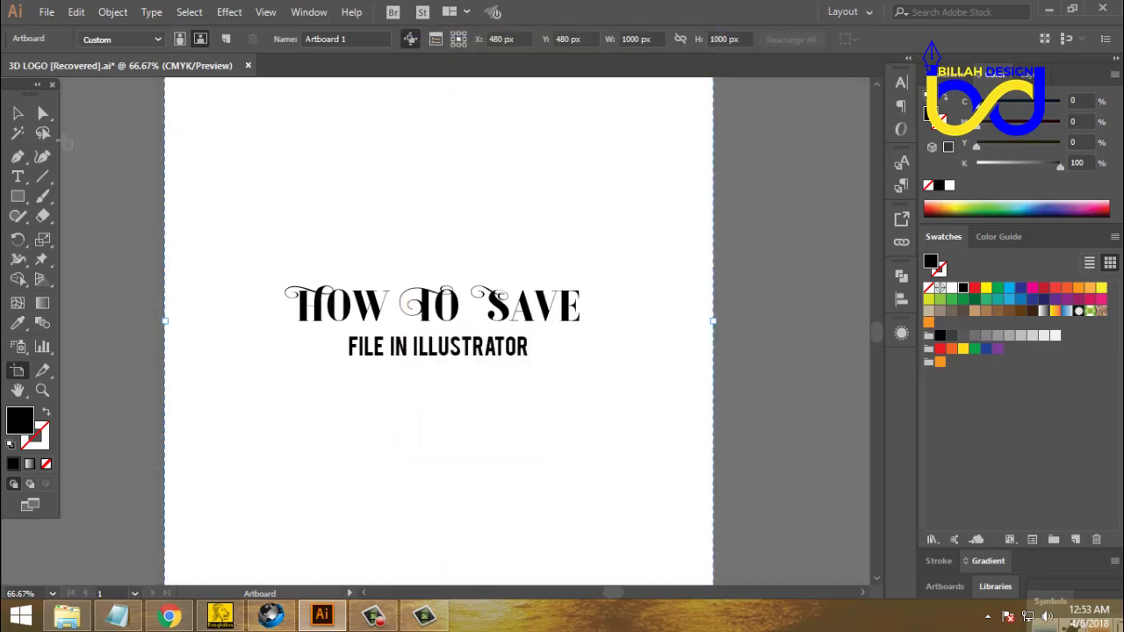
{"action": "left_click", "coordinate": [18, 113]}
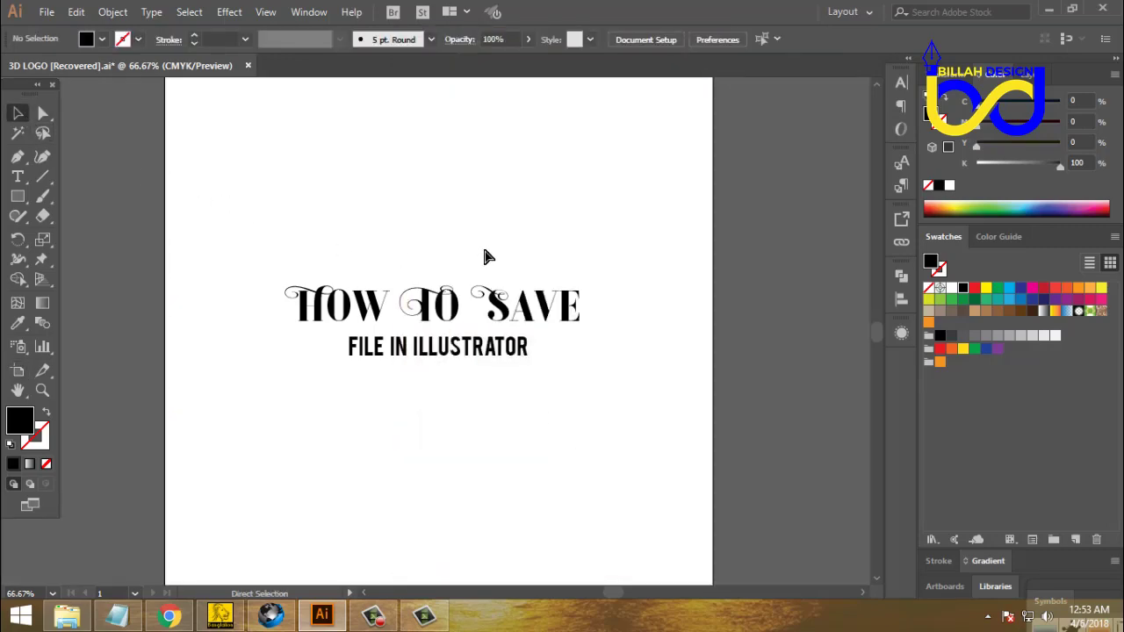
{"action": "key", "text": "ctrl+minus"}
{"action": "key", "text": "space"}
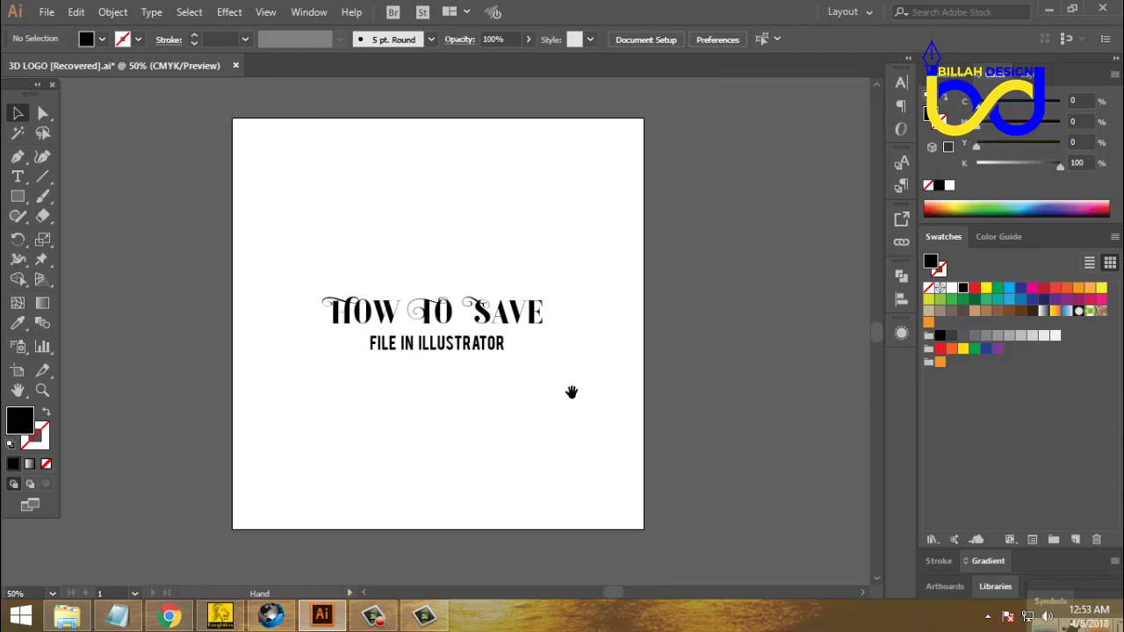
{"action": "left_click", "coordinate": [517, 328]}
{"action": "left_click", "coordinate": [500, 400]}
{"action": "left_click_drag", "start_coordinate": [471, 238], "coordinate": [424, 419]}
{"action": "left_click", "coordinate": [427, 420]}
{"action": "left_click_drag", "start_coordinate": [312, 204], "coordinate": [569, 438]}
{"action": "left_click", "coordinate": [547, 436]}
Step: Create a 600 x 600 px rectangle and swap its fill and stroke so only a black outline remains
{"action": "left_click", "coordinate": [25, 197]}
{"action": "left_click", "coordinate": [372, 229]}
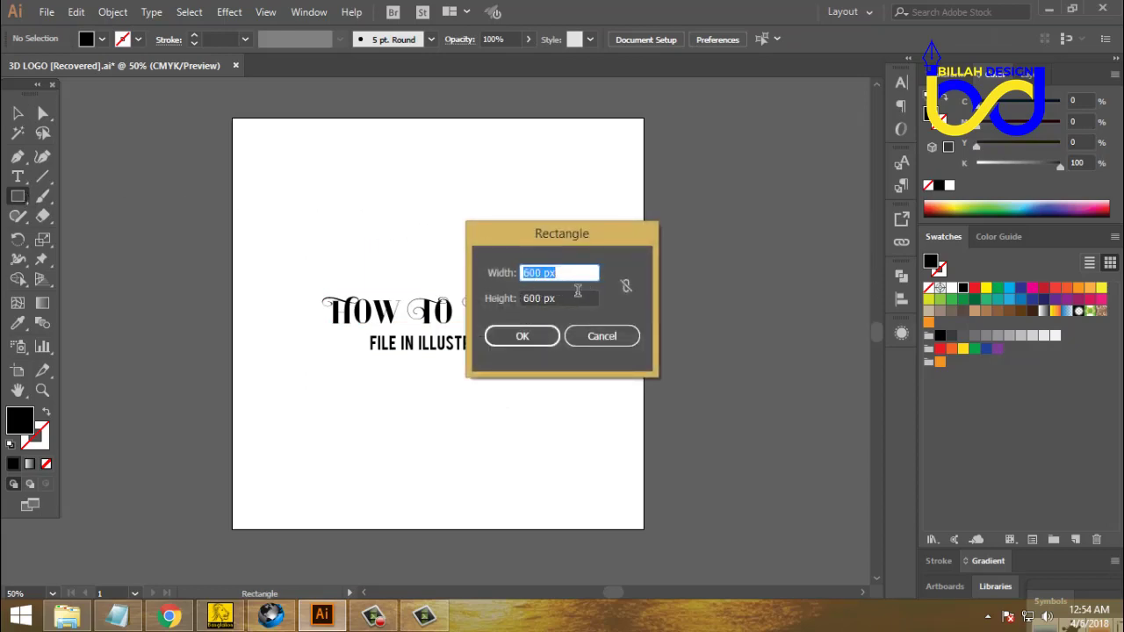
{"action": "left_click", "coordinate": [527, 336]}
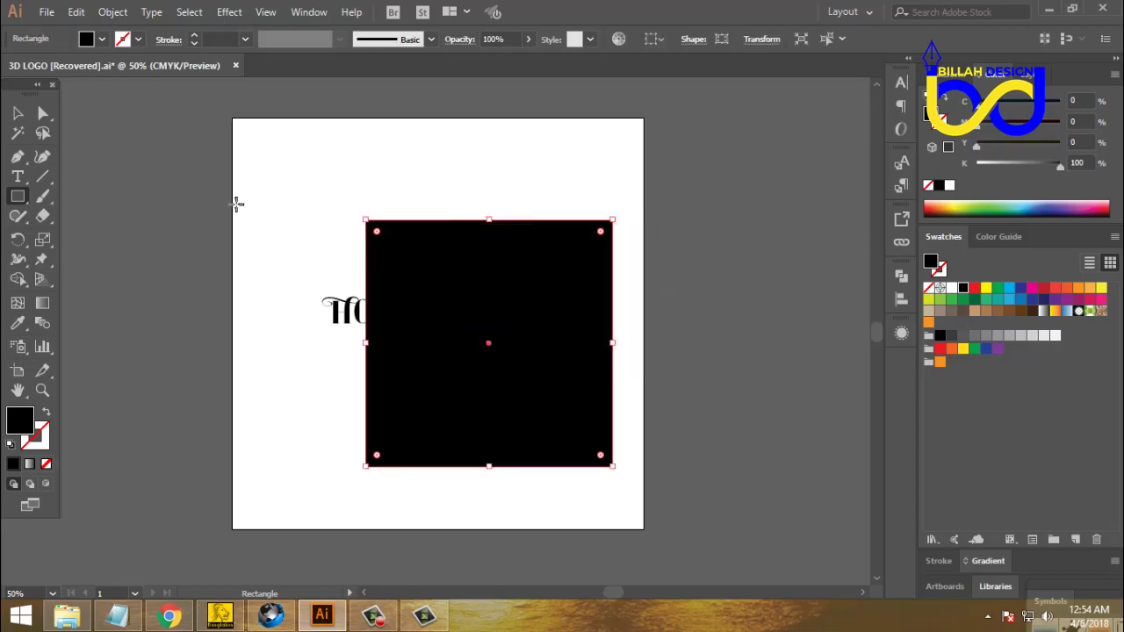
{"action": "left_click", "coordinate": [18, 114]}
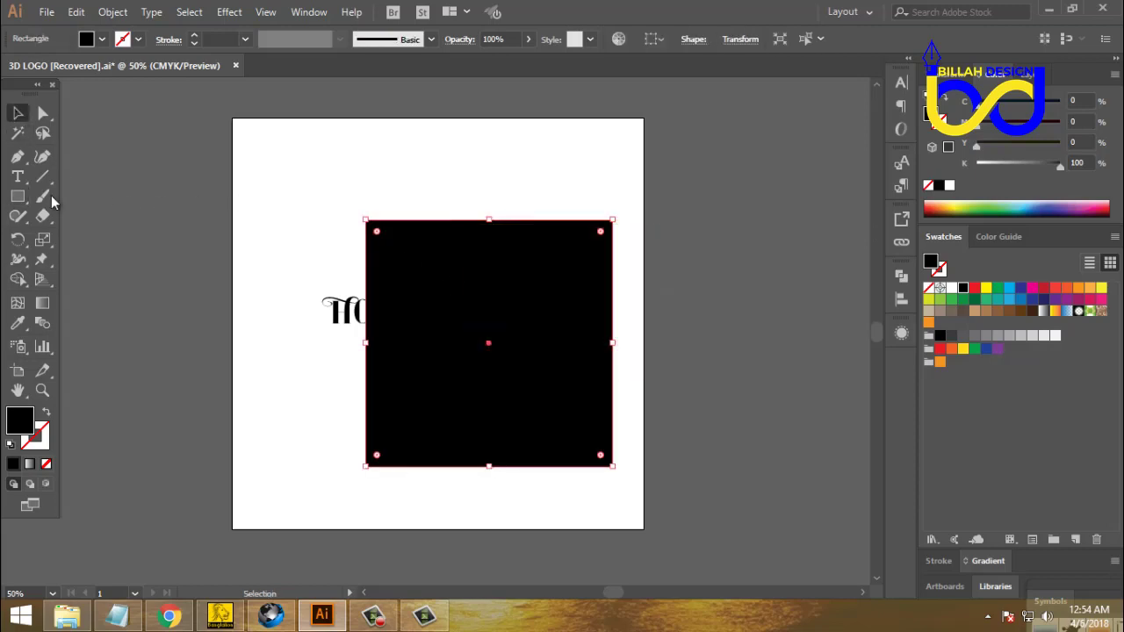
{"action": "left_click", "coordinate": [49, 413]}
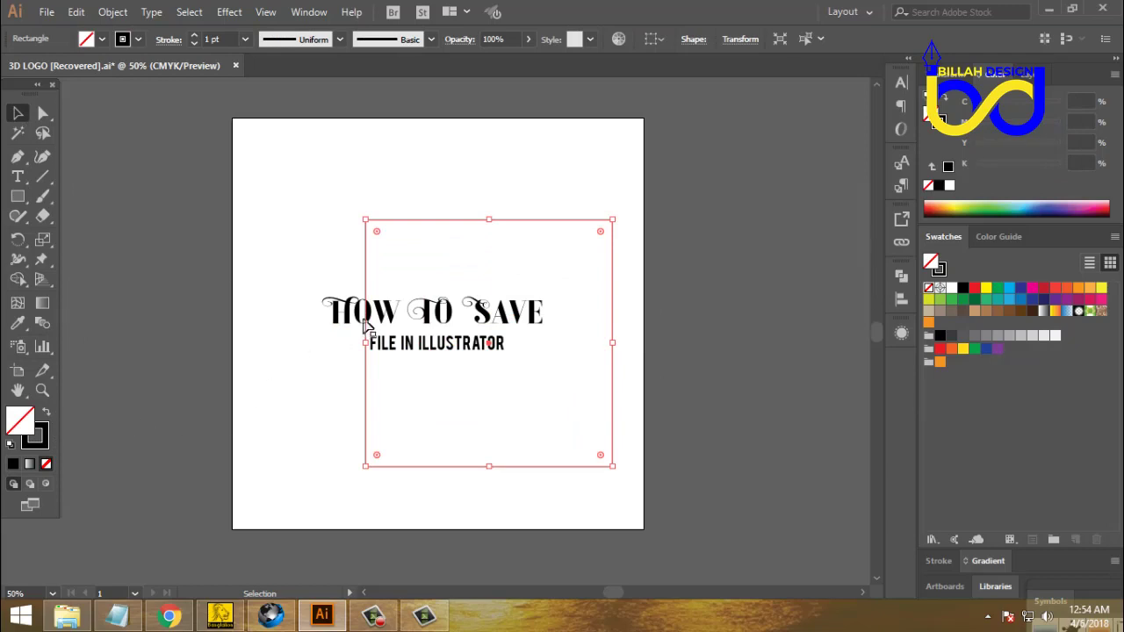
Step: Center the outlined square horizontally and vertically on the artboard
{"action": "left_click", "coordinate": [654, 39]}
{"action": "left_click", "coordinate": [703, 91]}
{"action": "left_click", "coordinate": [704, 40]}
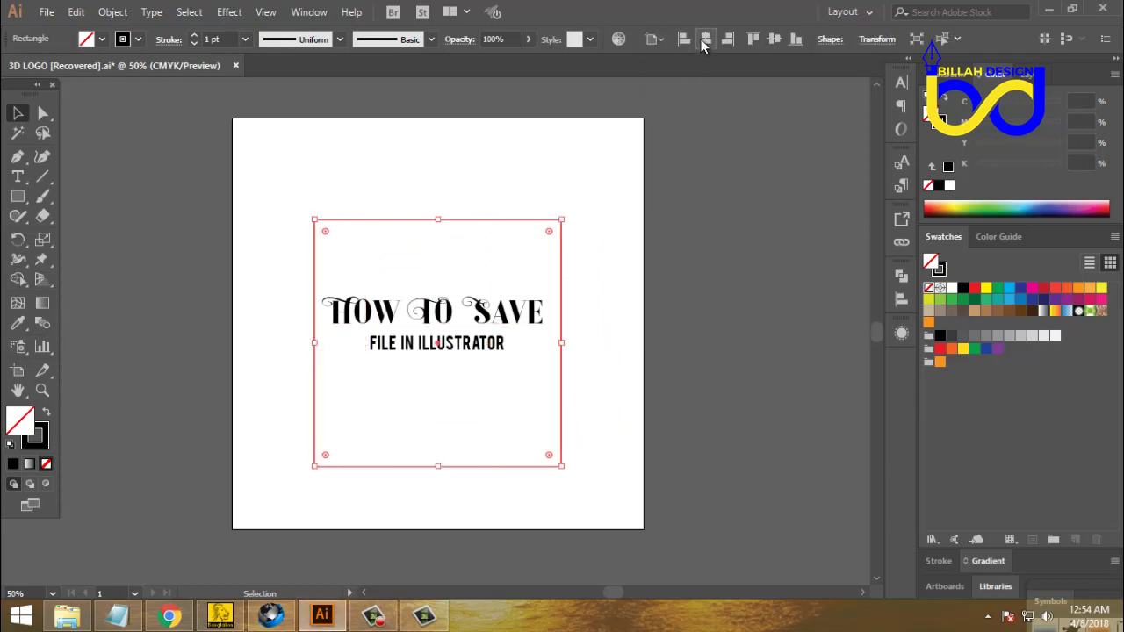
{"action": "left_click", "coordinate": [774, 38]}
{"action": "left_click", "coordinate": [752, 292]}
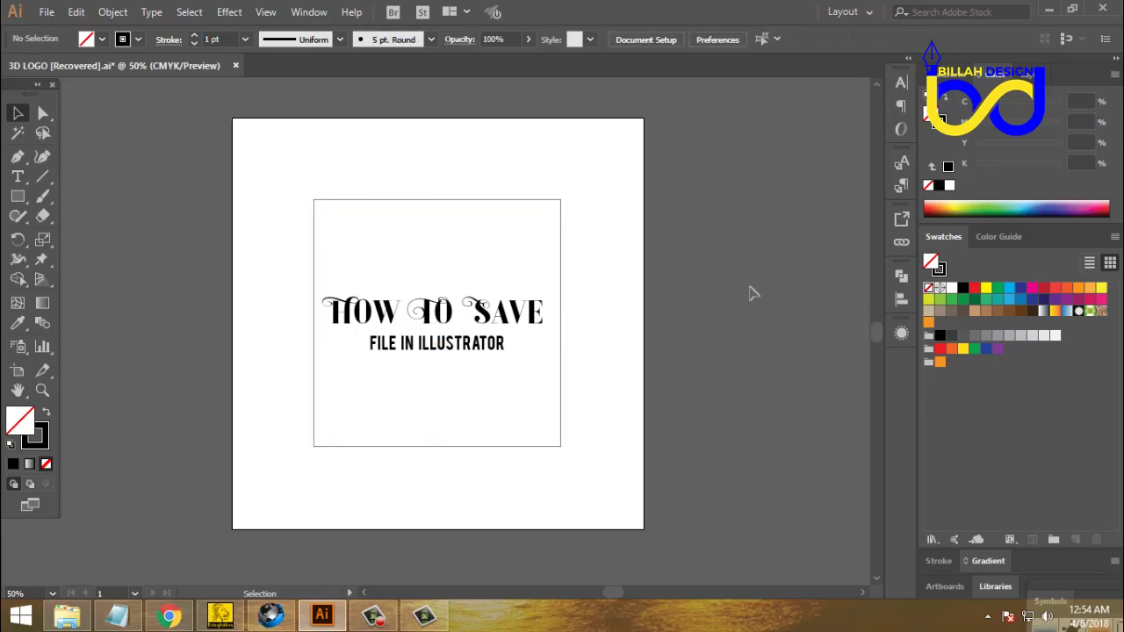
{"action": "left_click", "coordinate": [498, 330]}
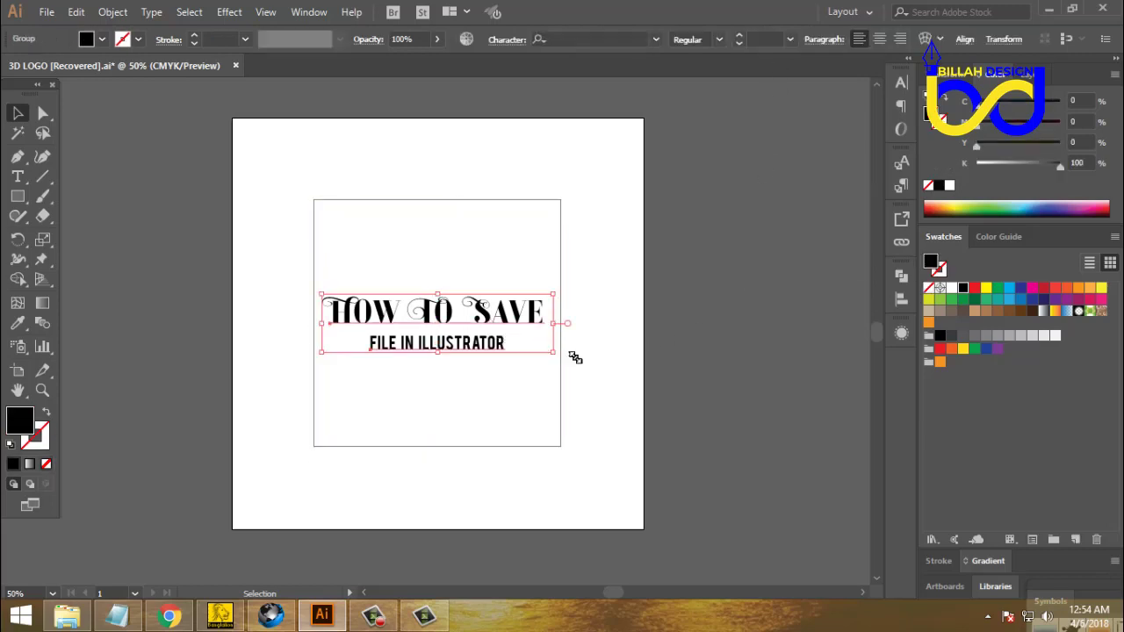
{"action": "left_click", "coordinate": [637, 378]}
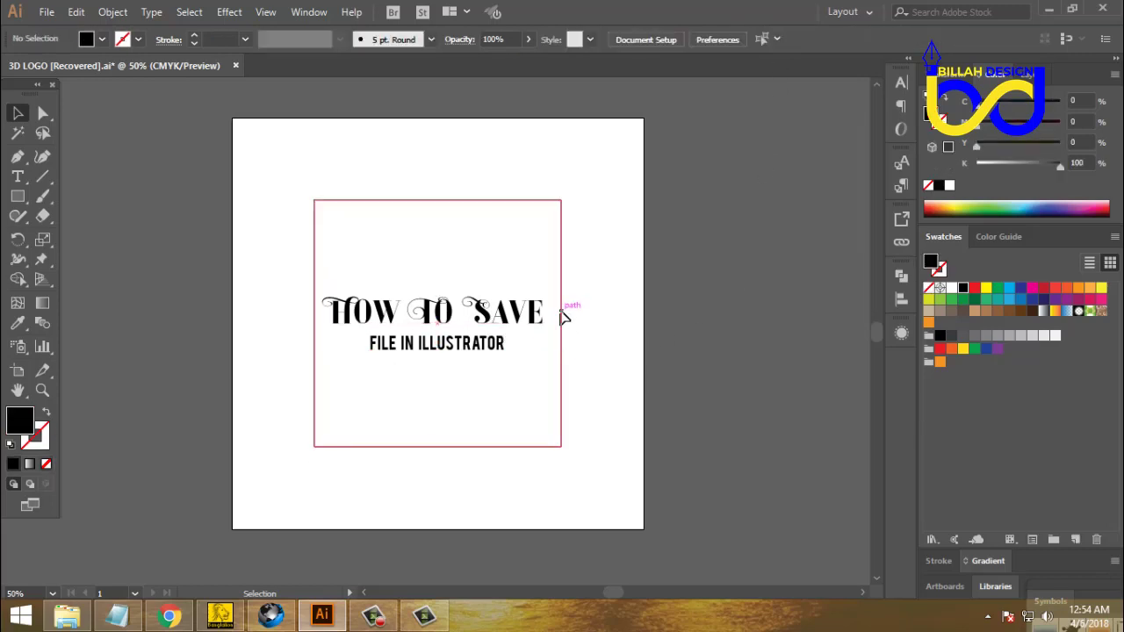
{"action": "left_click", "coordinate": [564, 321]}
{"action": "left_click", "coordinate": [669, 393]}
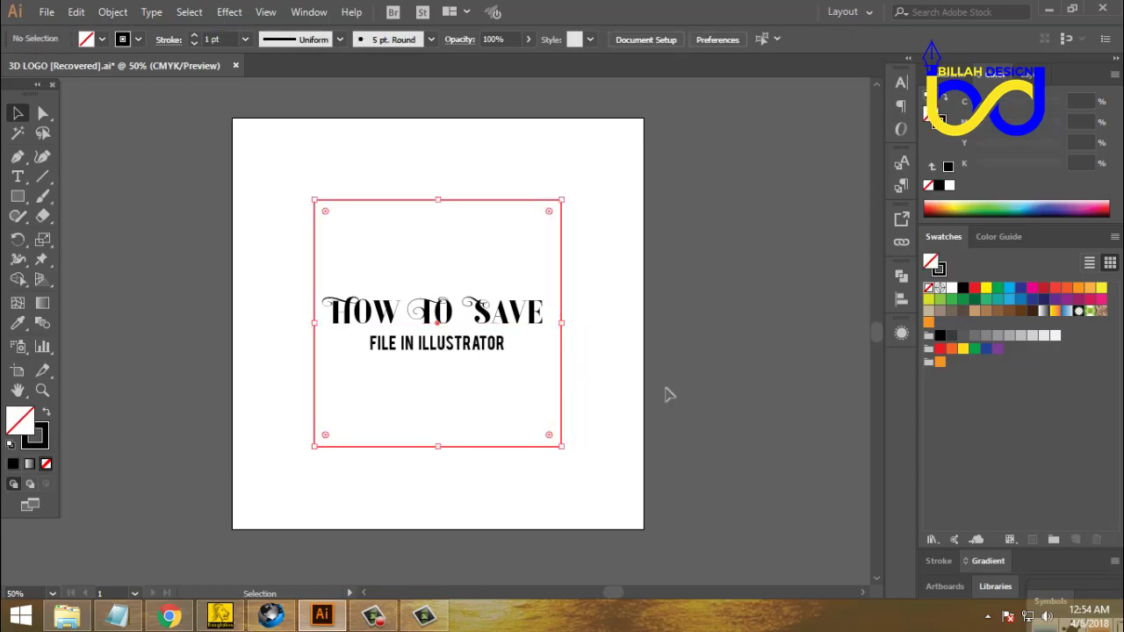
Step: Enlarge the grouped title proportionally about its center to match the square's width and center it horizontally on the artboard
{"action": "key", "text": "ctrl+equal"}
{"action": "left_click", "coordinate": [523, 322]}
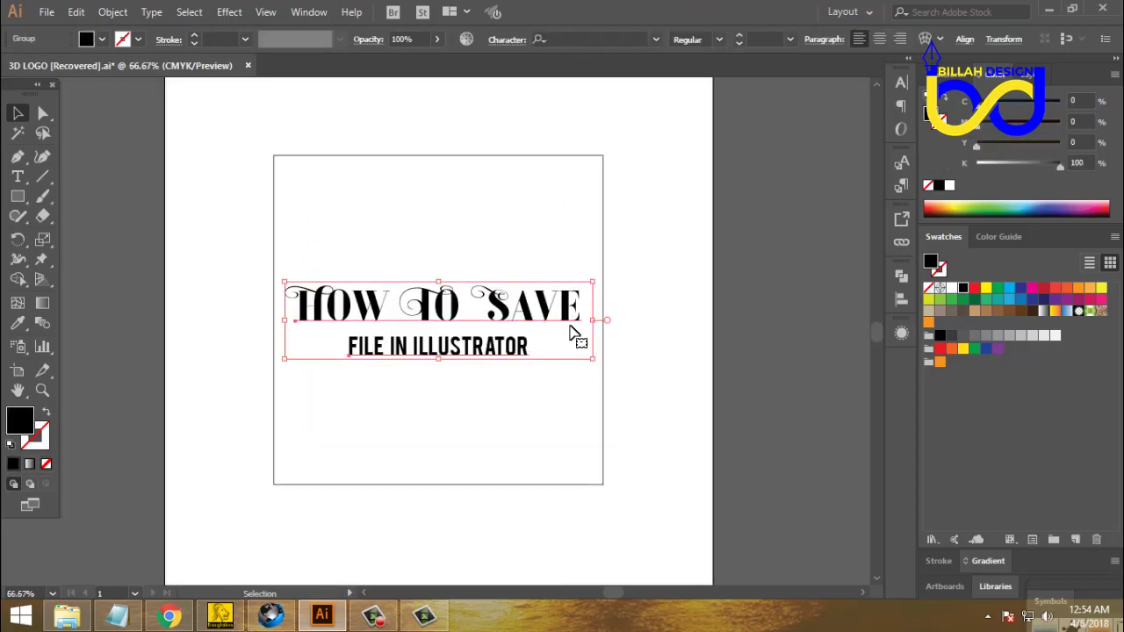
{"action": "left_click_drag", "start_coordinate": [593, 322], "coordinate": [605, 323]}
{"action": "left_click", "coordinate": [539, 326]}
{"action": "left_click", "coordinate": [547, 289]}
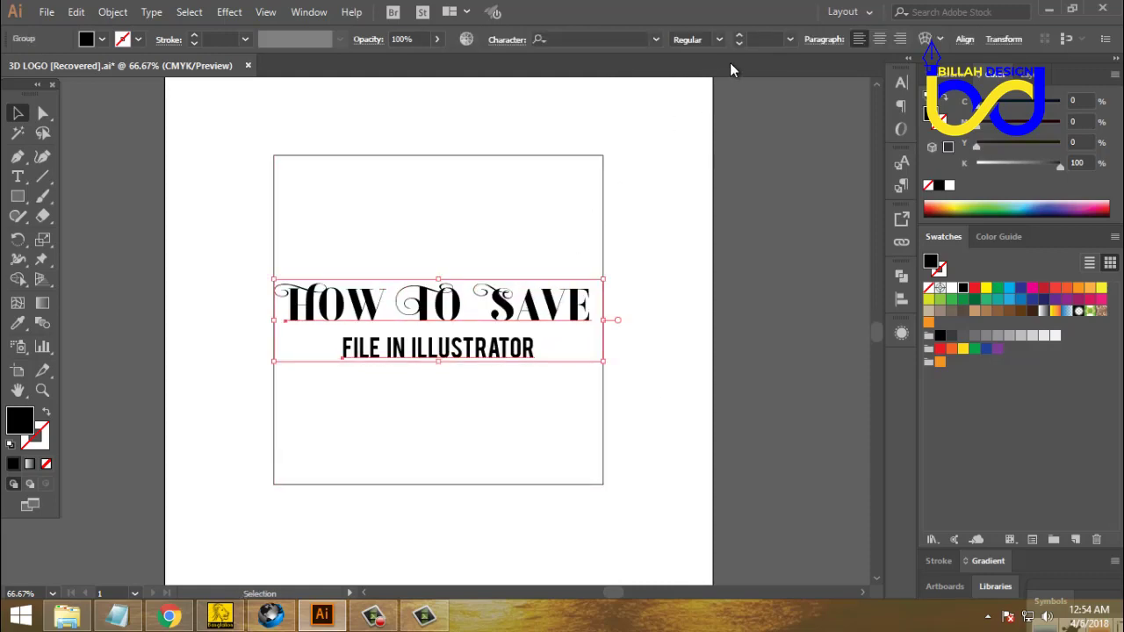
{"action": "left_click", "coordinate": [901, 299]}
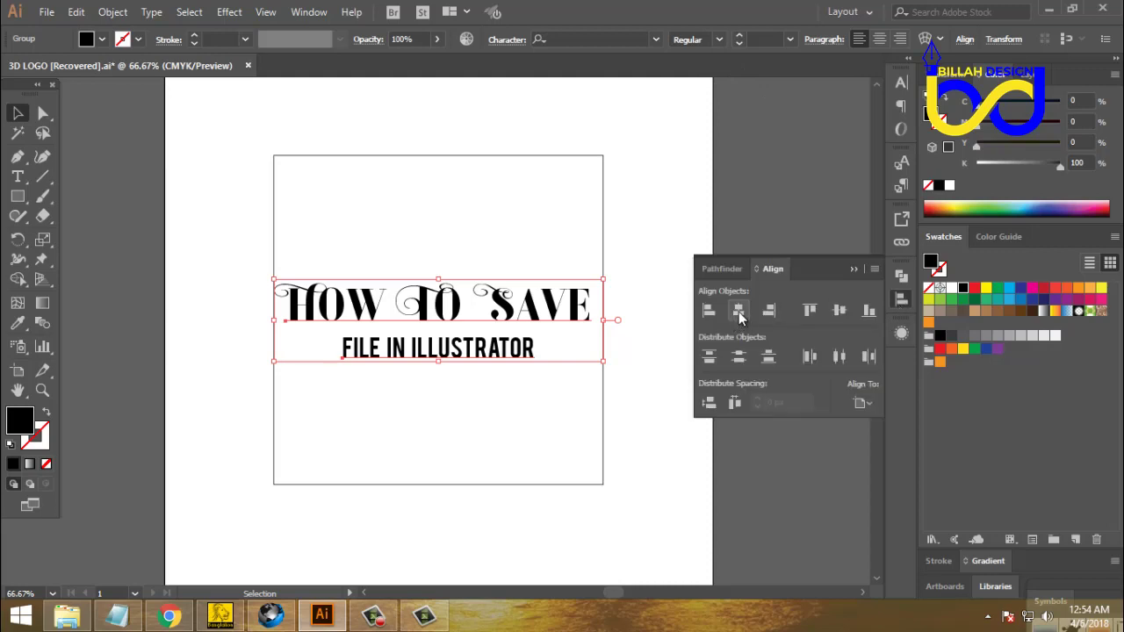
{"action": "left_click", "coordinate": [901, 299]}
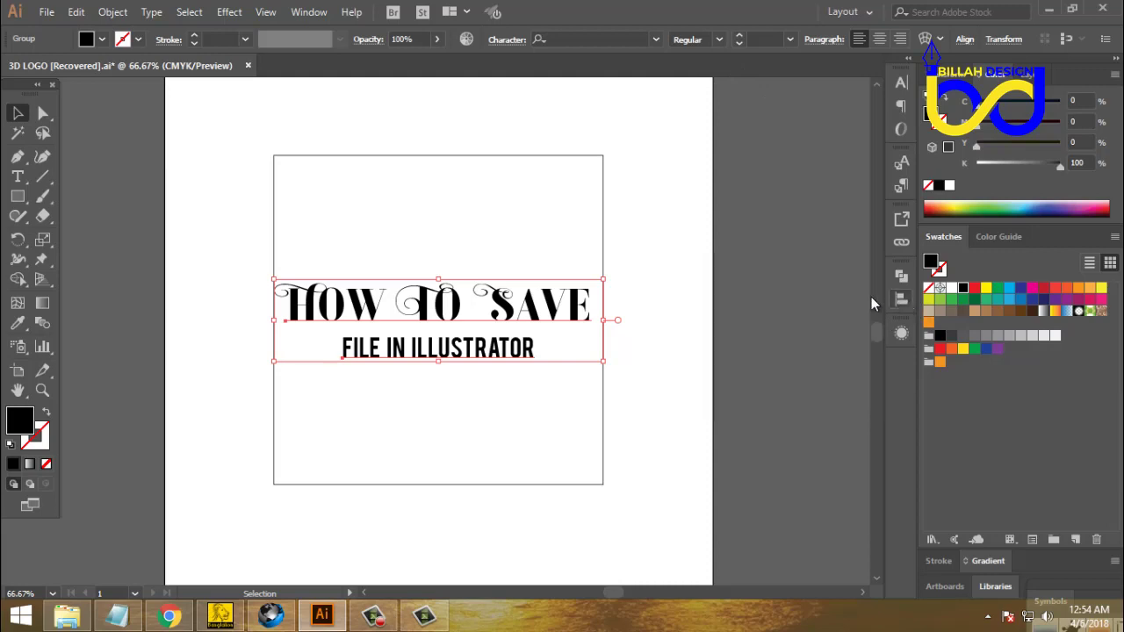
Step: Ungroup the title and place a spare copy of the HOW TO SAVE line just outside the artboard, to its right
{"action": "left_click", "coordinate": [733, 384]}
{"action": "left_click", "coordinate": [548, 327]}
{"action": "right_click", "coordinate": [546, 319]}
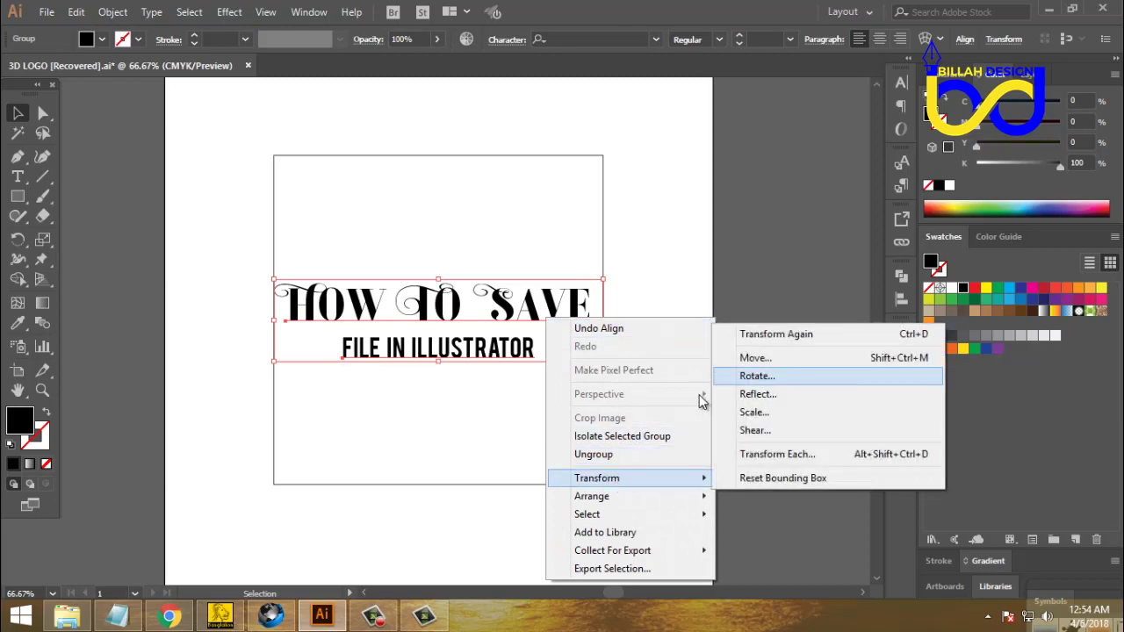
{"action": "left_click", "coordinate": [606, 454]}
{"action": "left_click", "coordinate": [731, 419]}
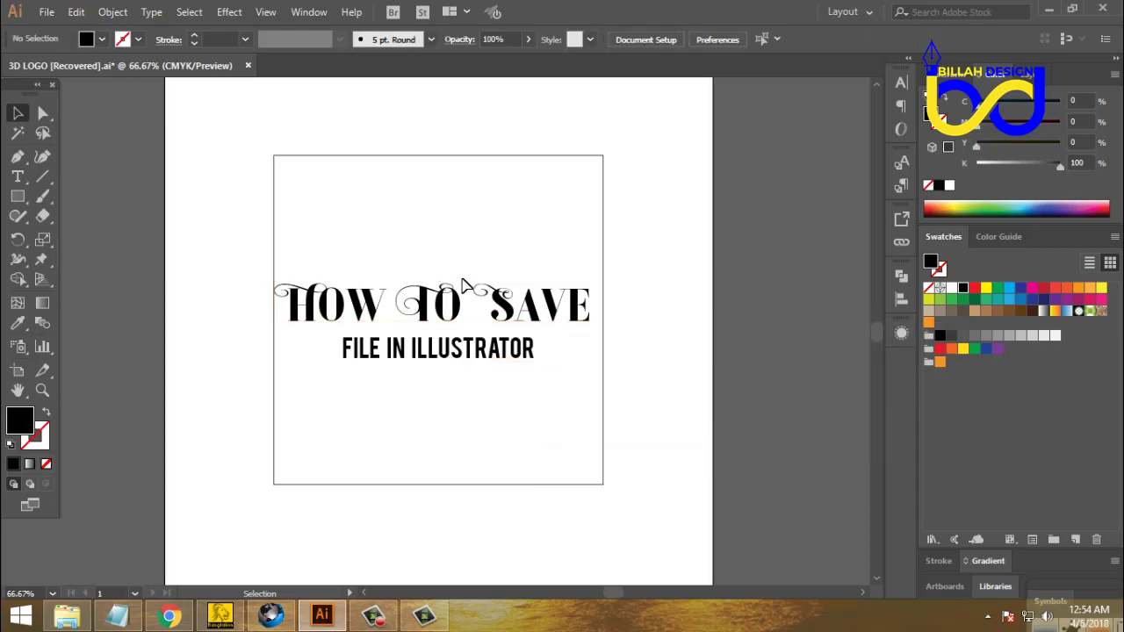
{"action": "left_click_drag", "start_coordinate": [479, 303], "coordinate": [838, 180]}
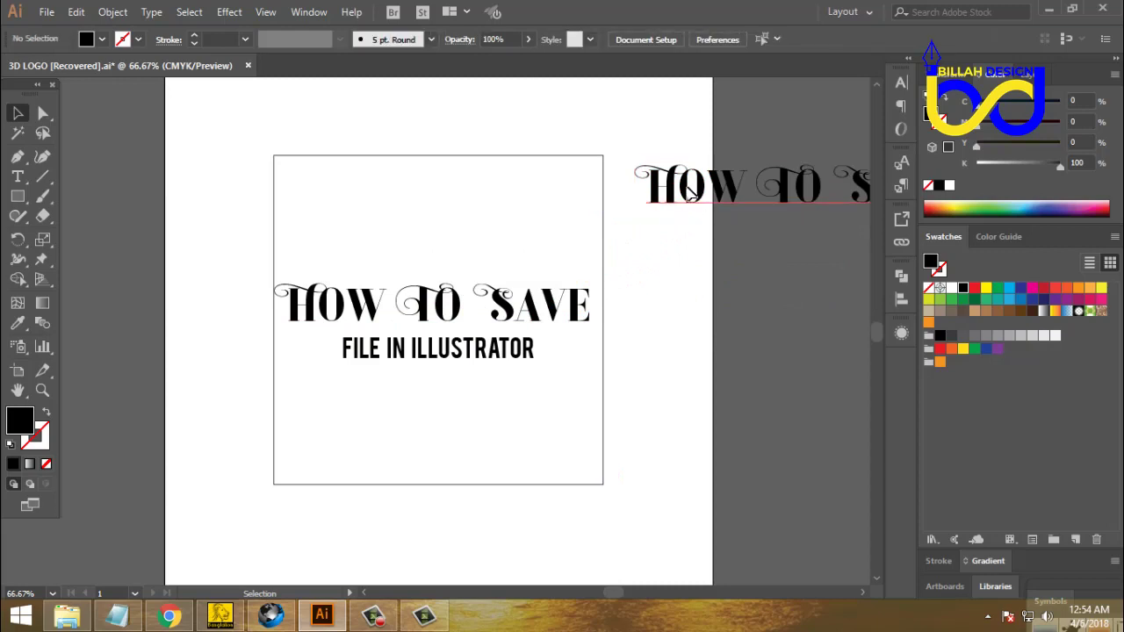
{"action": "left_click_drag", "start_coordinate": [703, 200], "coordinate": [794, 200]}
{"action": "left_click", "coordinate": [775, 335]}
Step: Convert both title lines inside the square, HOW TO SAVE and FILE IN ILLUSTRATOR, to outlines
{"action": "left_click", "coordinate": [447, 389]}
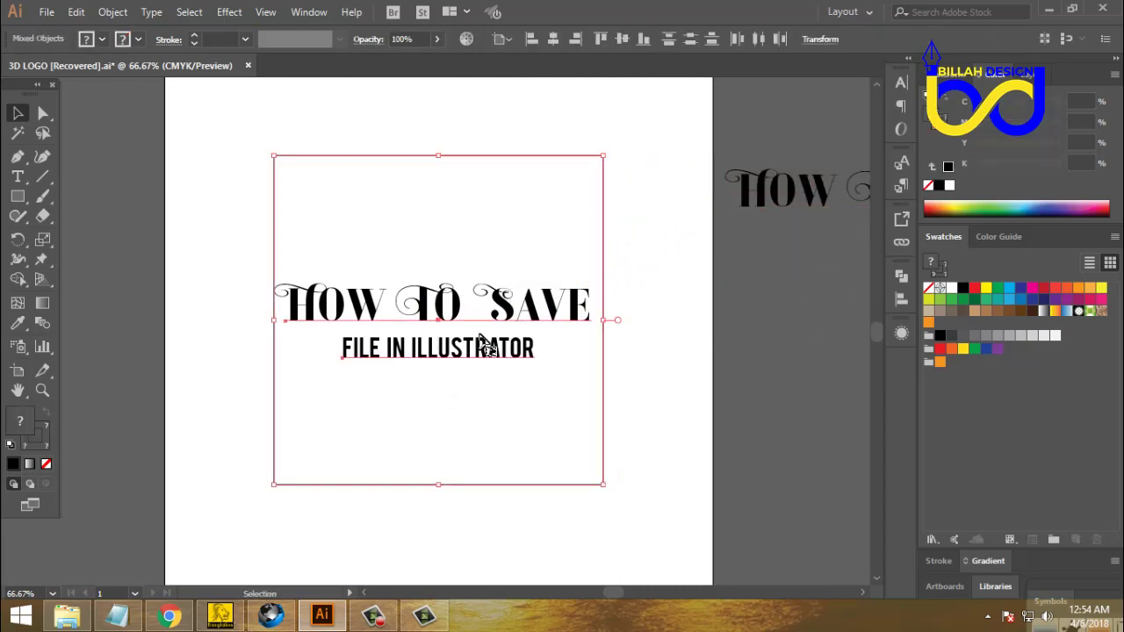
{"action": "left_click", "coordinate": [693, 410]}
{"action": "left_click", "coordinate": [534, 356]}
{"action": "left_click", "coordinate": [537, 316], "text": "shift"}
{"action": "right_click", "coordinate": [533, 283]}
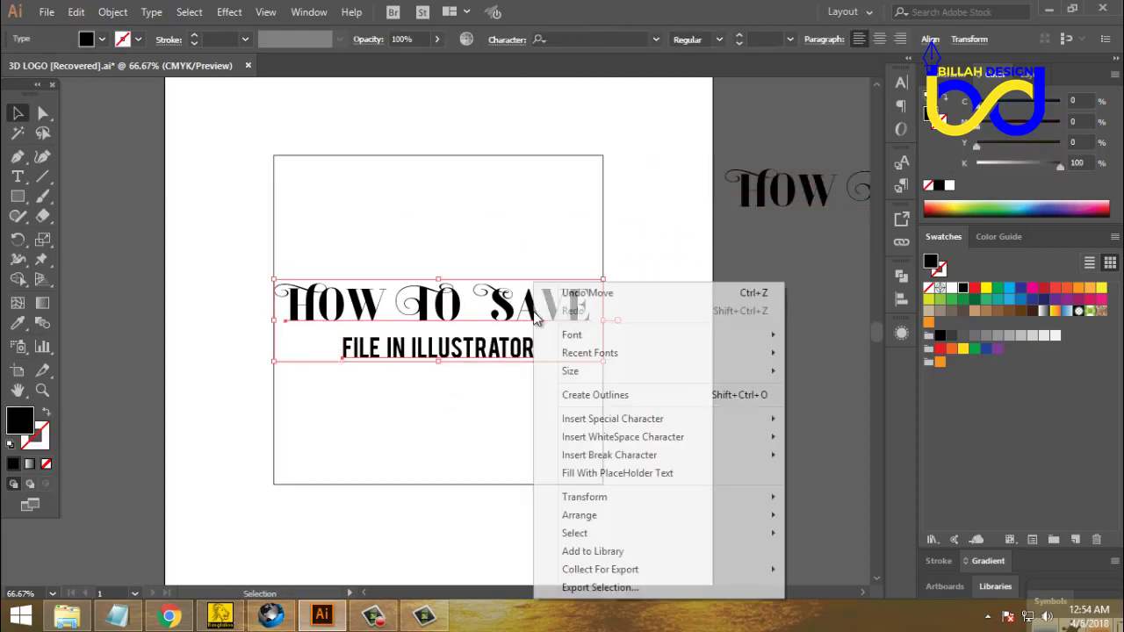
{"action": "left_click", "coordinate": [586, 396]}
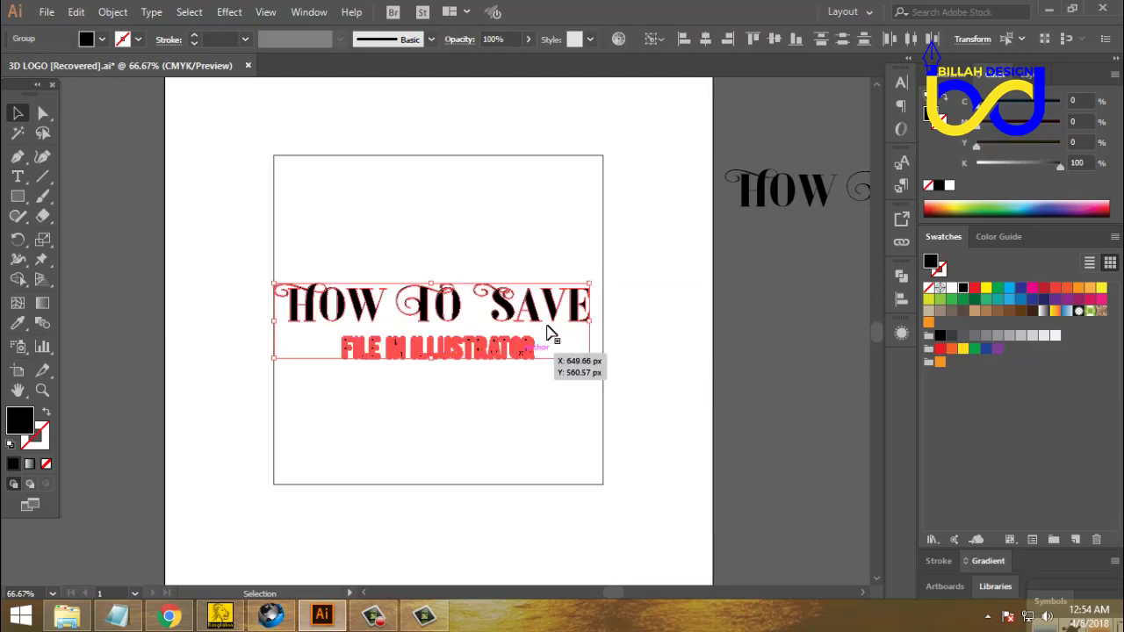
Step: Center the two outlined title lines horizontally and group them
{"action": "left_click", "coordinate": [705, 40]}
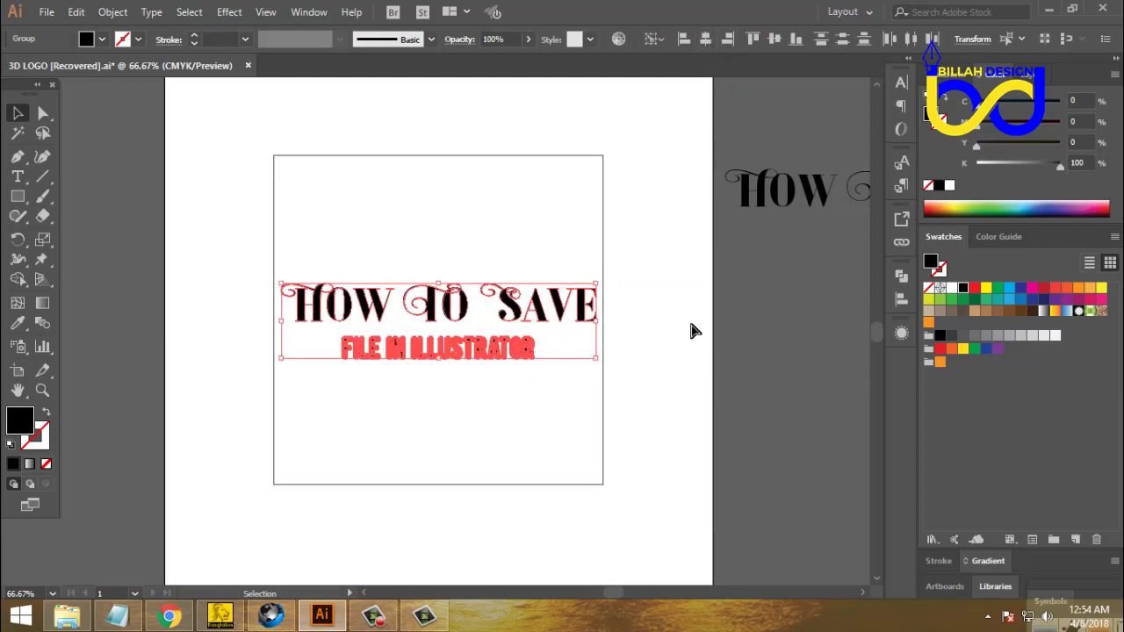
{"action": "key", "text": "a"}
{"action": "key", "text": "v"}
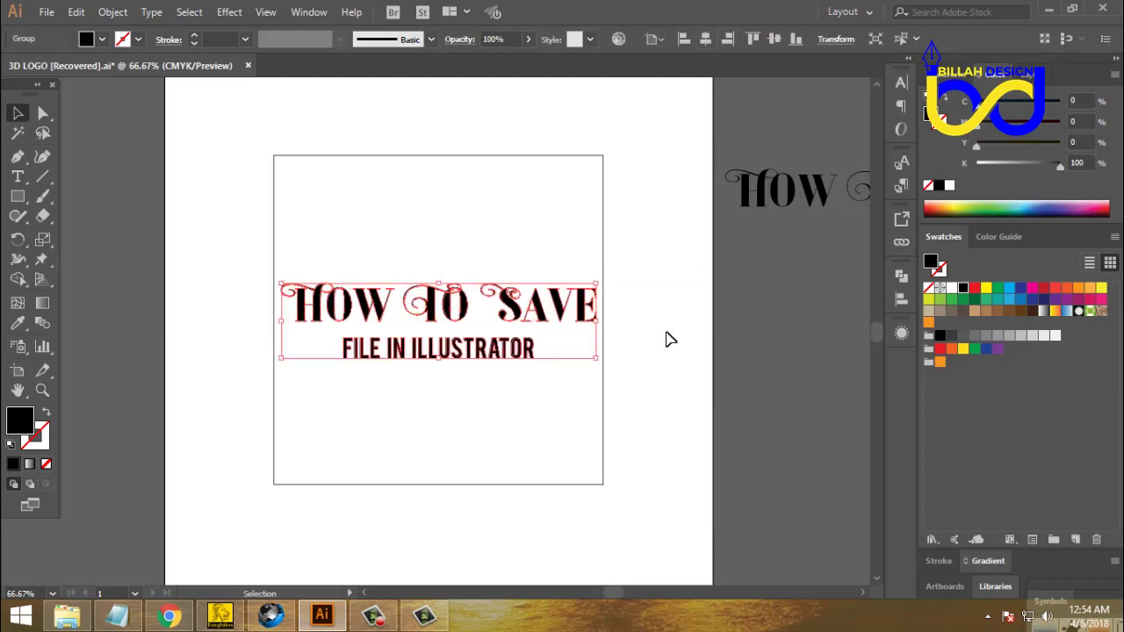
Step: Enlarge the outlined title group proportionally about its center to 600 px wide, flush with the square's sides
{"action": "left_click_drag", "start_coordinate": [645, 209], "coordinate": [568, 298]}
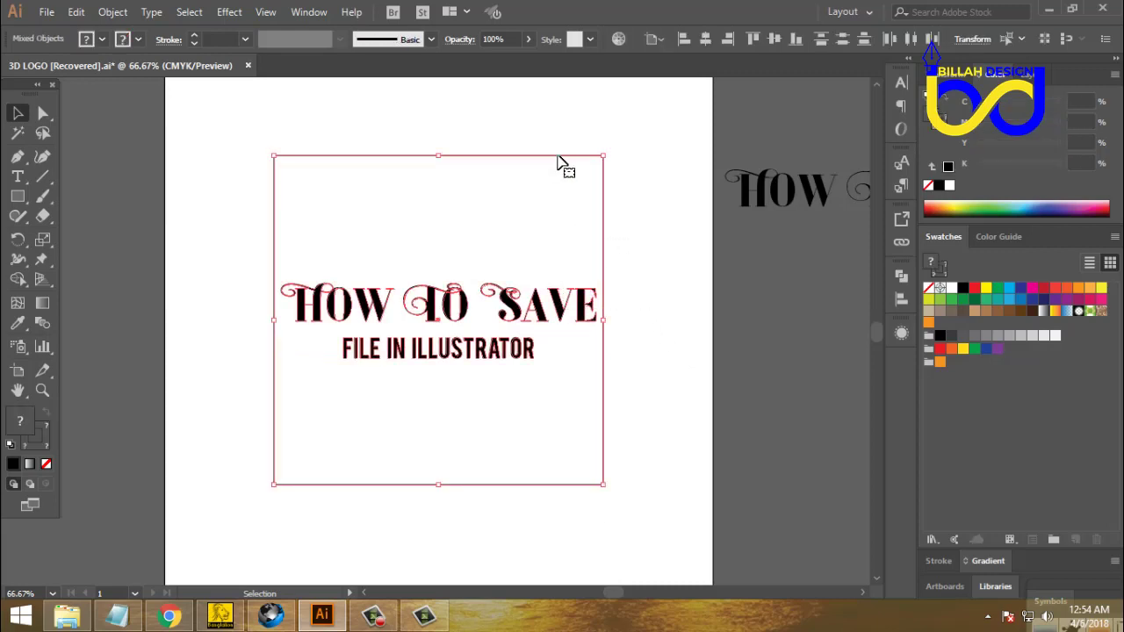
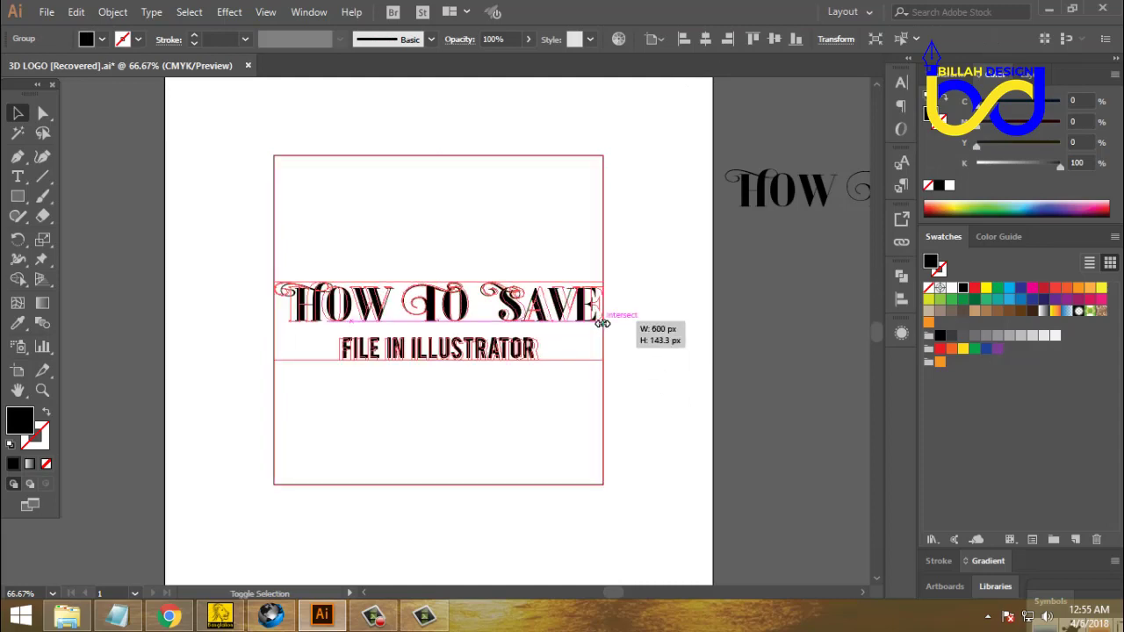
{"action": "left_click", "coordinate": [690, 402]}
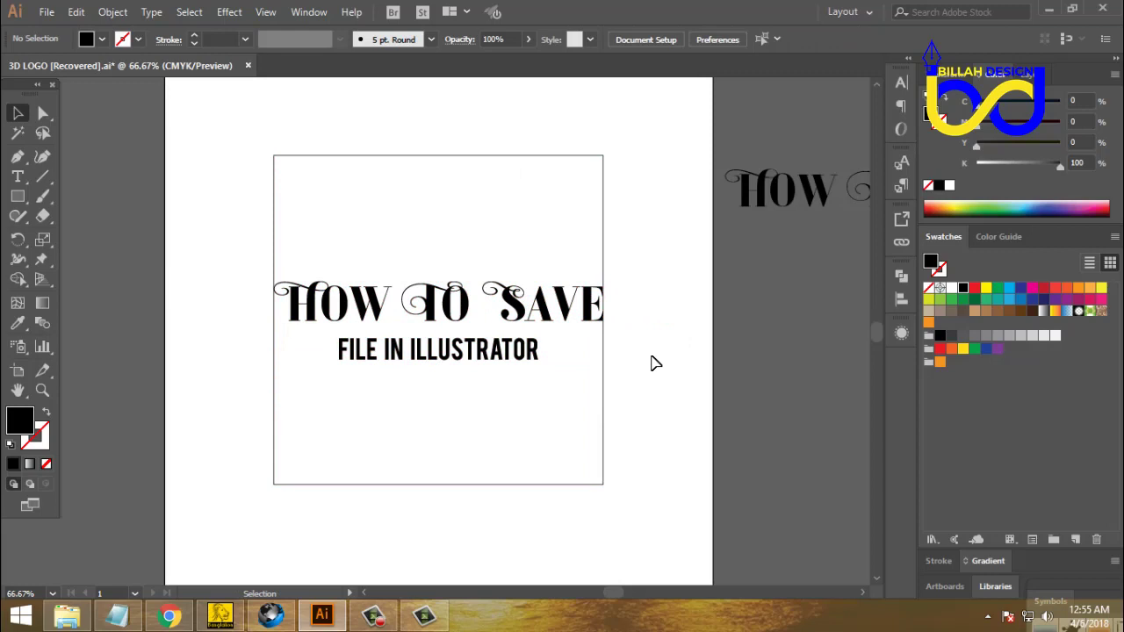
{"action": "key", "text": "ctrl+minus"}
{"action": "key", "text": "ctrl+minus"}
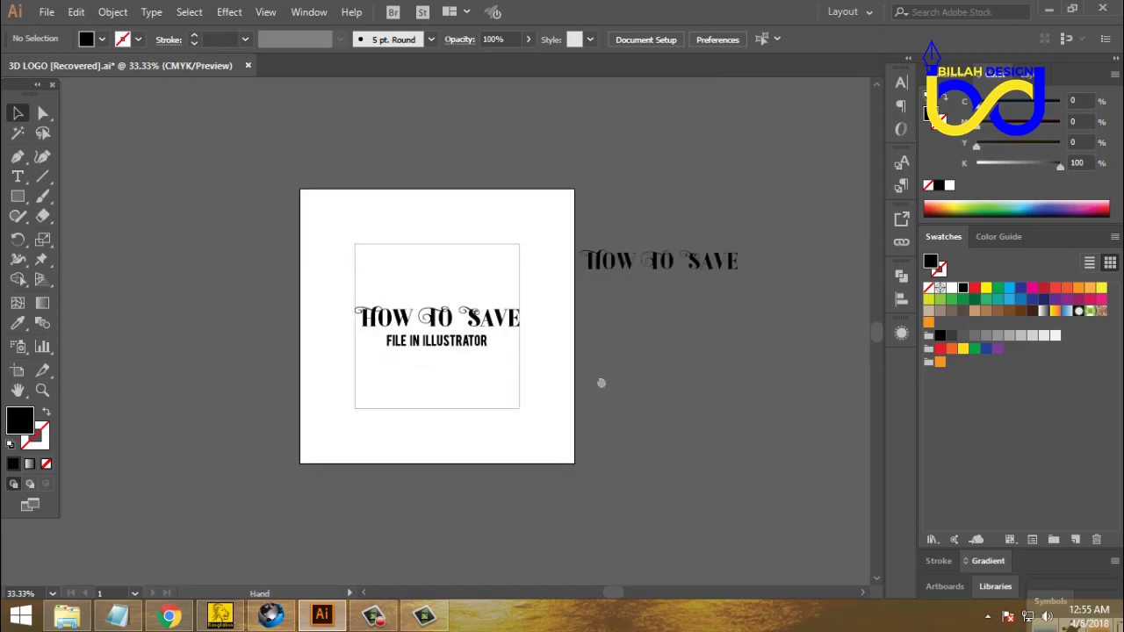
{"action": "left_click_drag", "start_coordinate": [600, 381], "coordinate": [600, 371]}
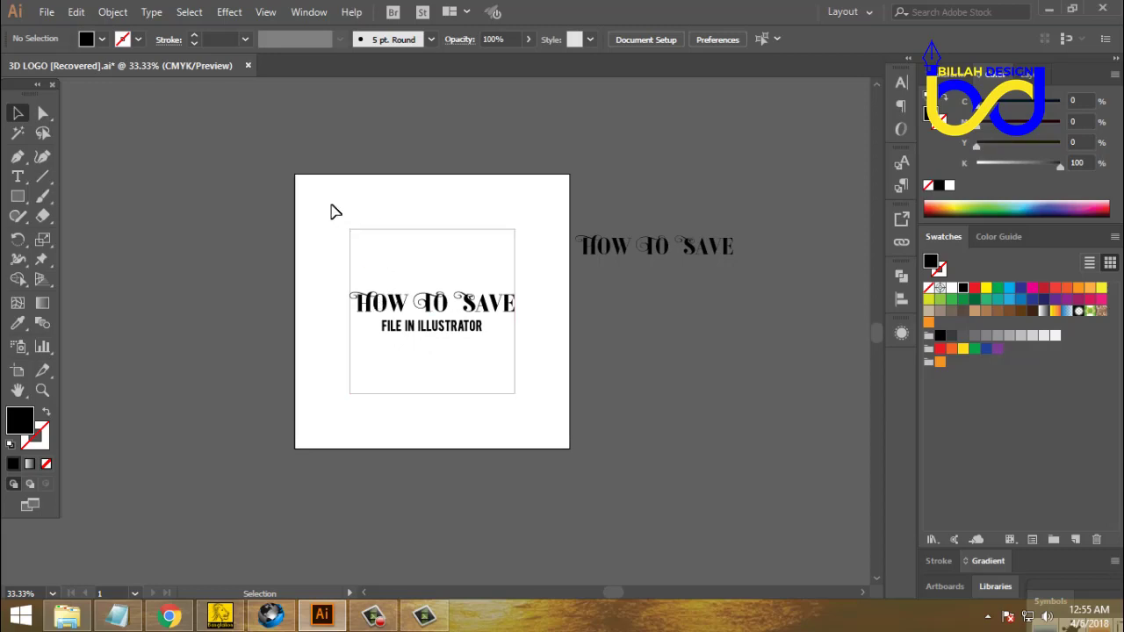
{"action": "left_click", "coordinate": [439, 303]}
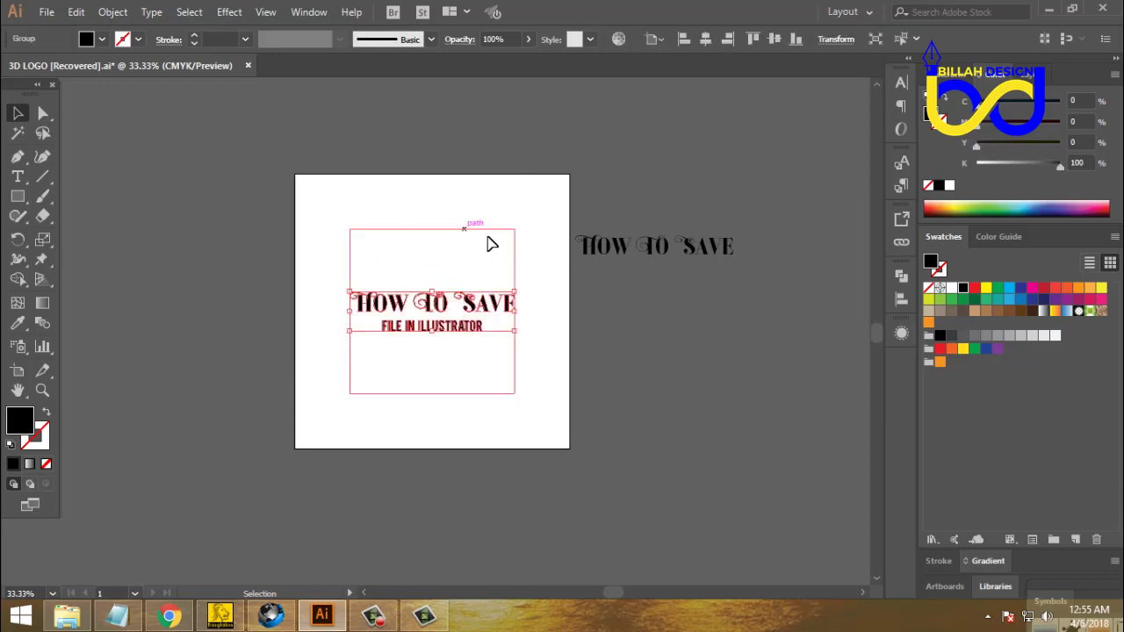
{"action": "left_click", "coordinate": [597, 326]}
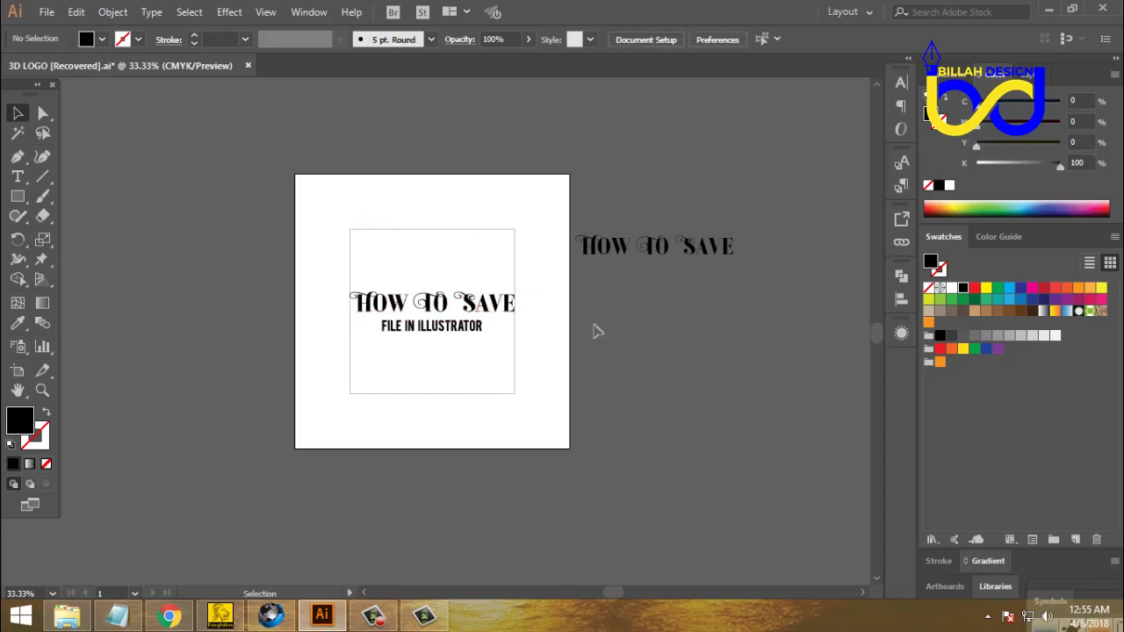
Step: Delete the outlined square around the title and the spare HOW TO SAVE copy outside the artboard
{"action": "left_click", "coordinate": [505, 231]}
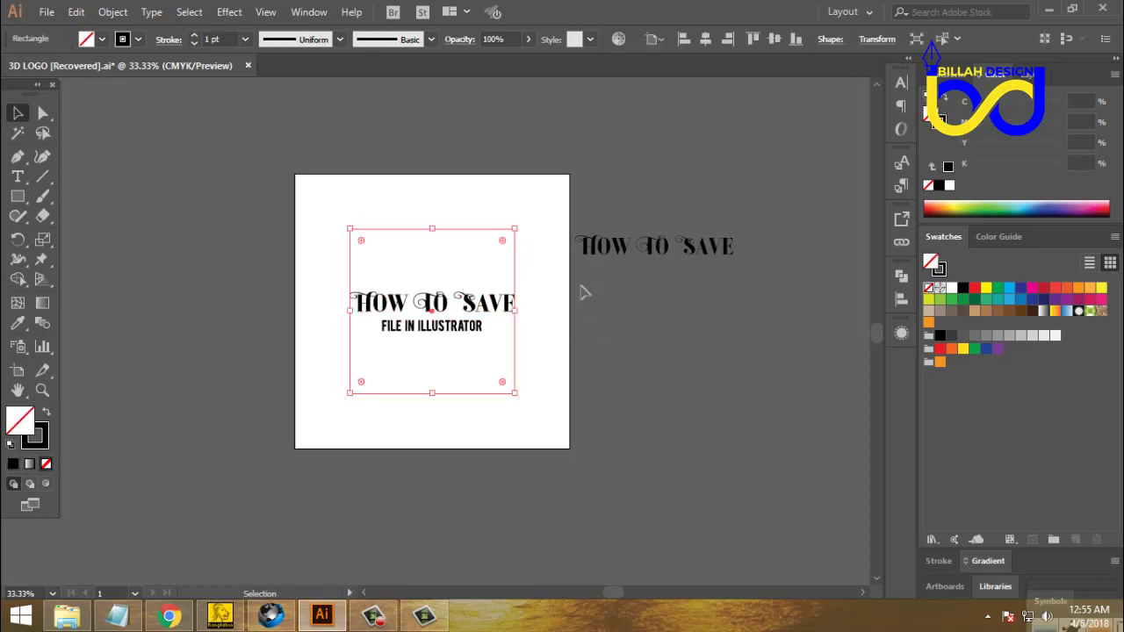
{"action": "left_click", "coordinate": [527, 323]}
{"action": "key", "text": "ctrl+="}
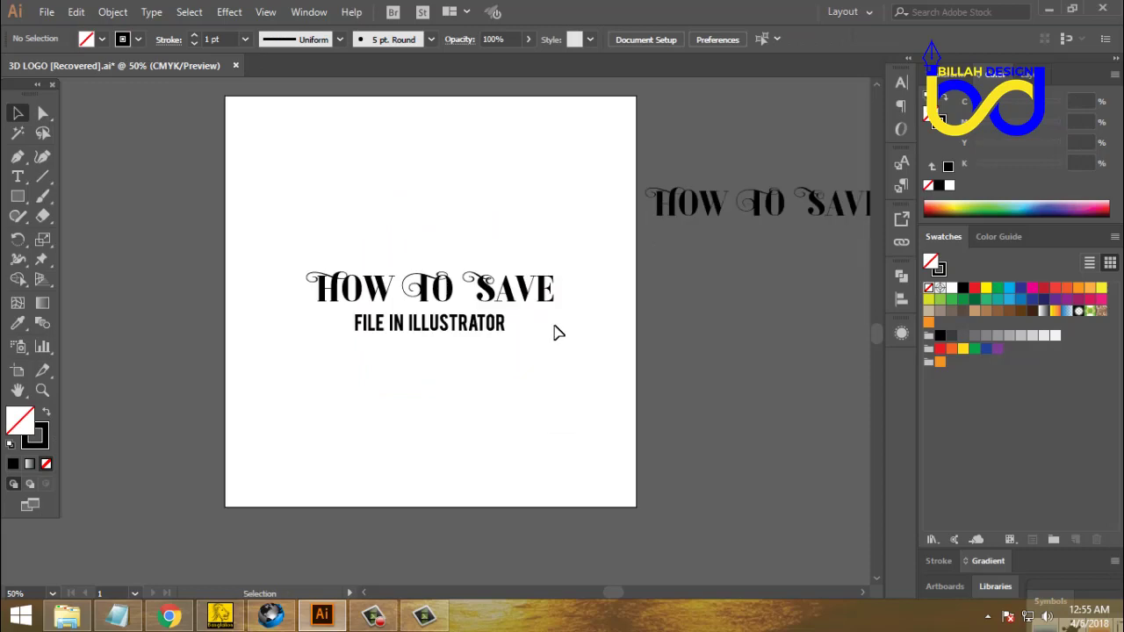
{"action": "scroll", "coordinate": [684, 299], "scroll_direction": "up", "scroll_amount": 2}
{"action": "left_click_drag", "start_coordinate": [658, 267], "coordinate": [427, 138]}
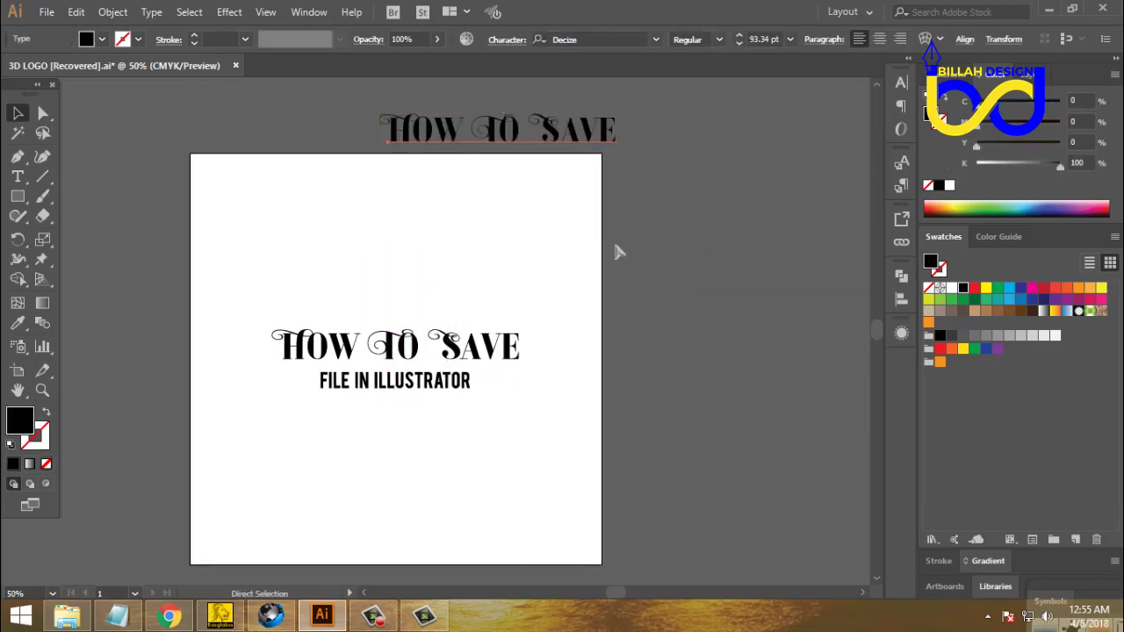
{"action": "key", "text": "Delete"}
{"action": "mouse_move", "coordinate": [615, 351]}
{"action": "left_mouse_down"}
{"action": "mouse_move", "coordinate": [594, 341]}
{"action": "mouse_move", "coordinate": [613, 351]}
{"action": "mouse_move", "coordinate": [608, 336]}
{"action": "left_mouse_up"}
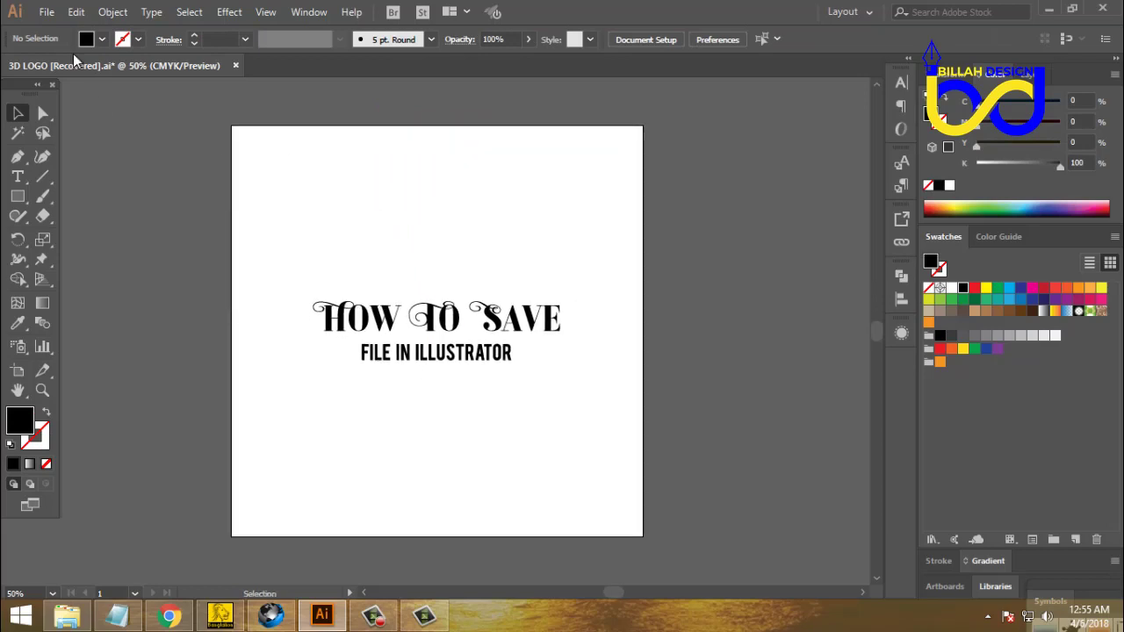
Step: Start saving the document under a new name and create and open a Desktop folder named HOW TO SAVE
{"action": "left_click", "coordinate": [47, 12]}
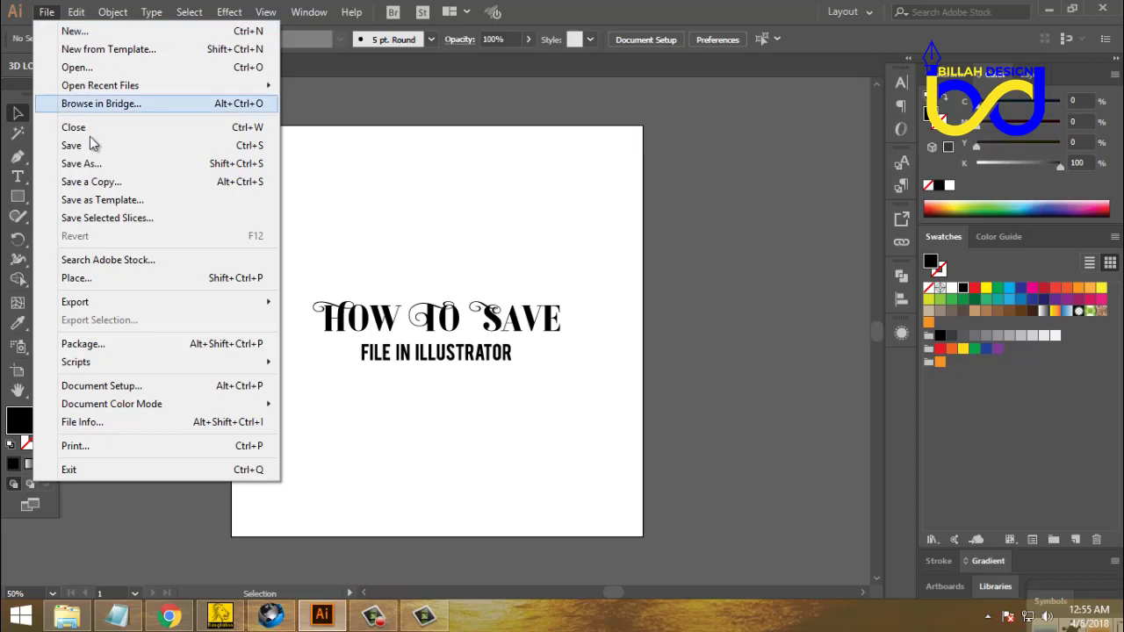
{"action": "left_click", "coordinate": [81, 163]}
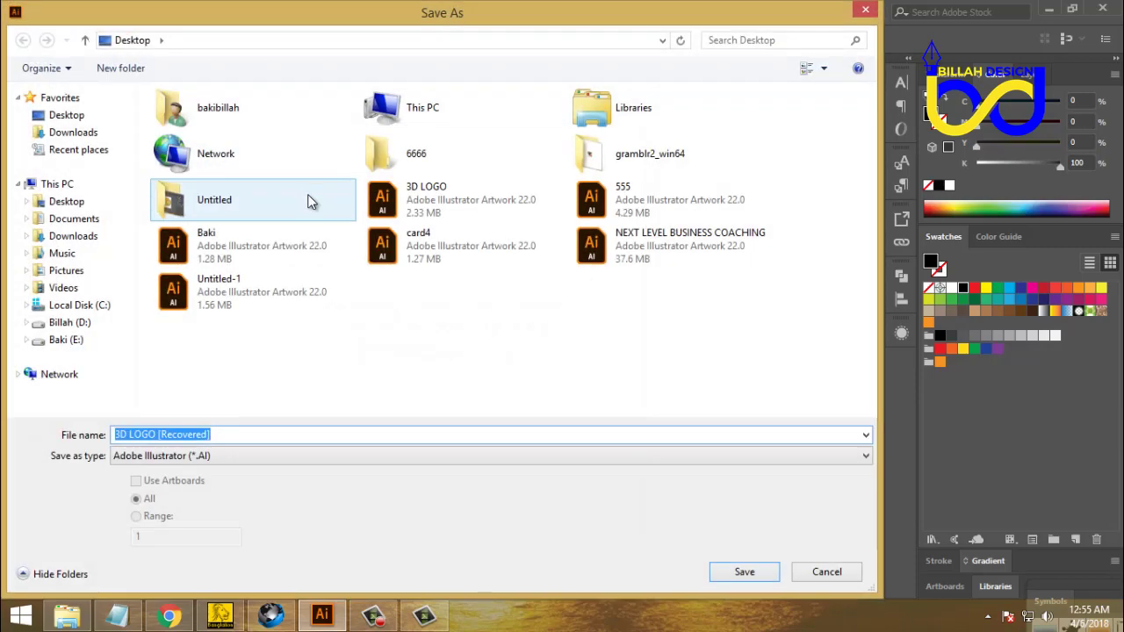
{"action": "left_click", "coordinate": [73, 117]}
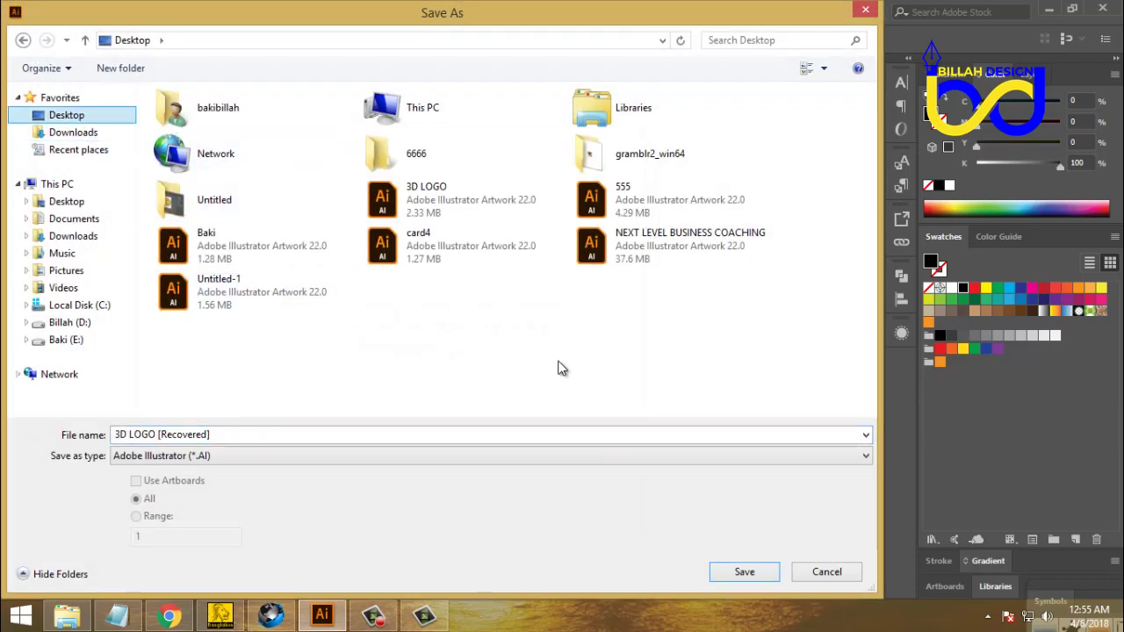
{"action": "right_click", "coordinate": [450, 334]}
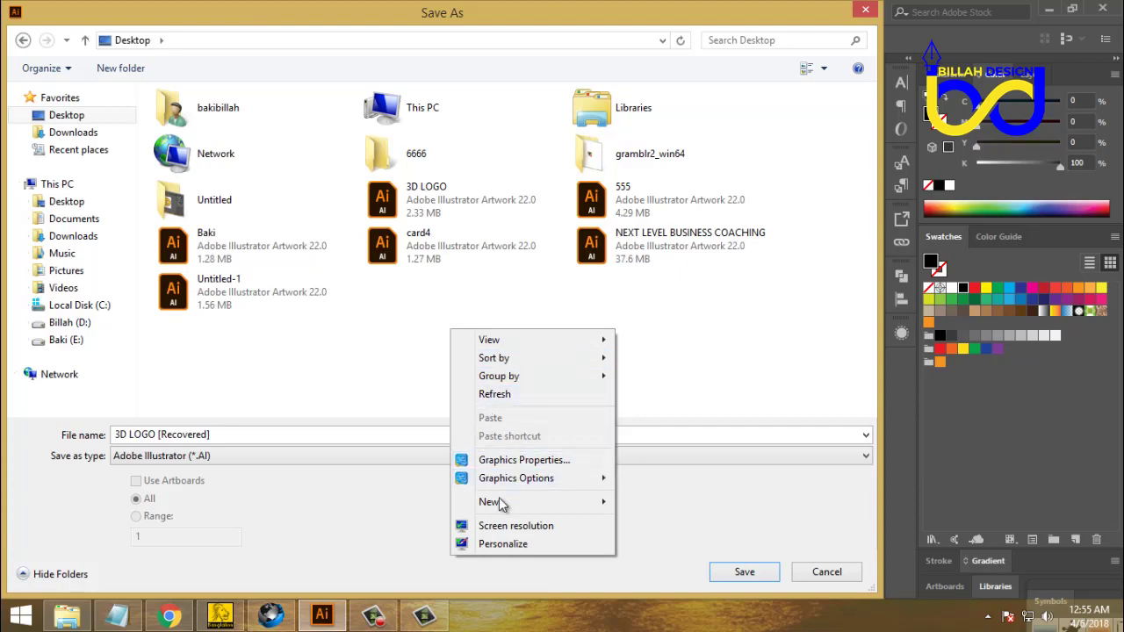
{"action": "mouse_move", "coordinate": [555, 503]}
{"action": "left_click", "coordinate": [651, 502]}
{"action": "right_click", "coordinate": [459, 295]}
{"action": "left_click", "coordinate": [497, 363]}
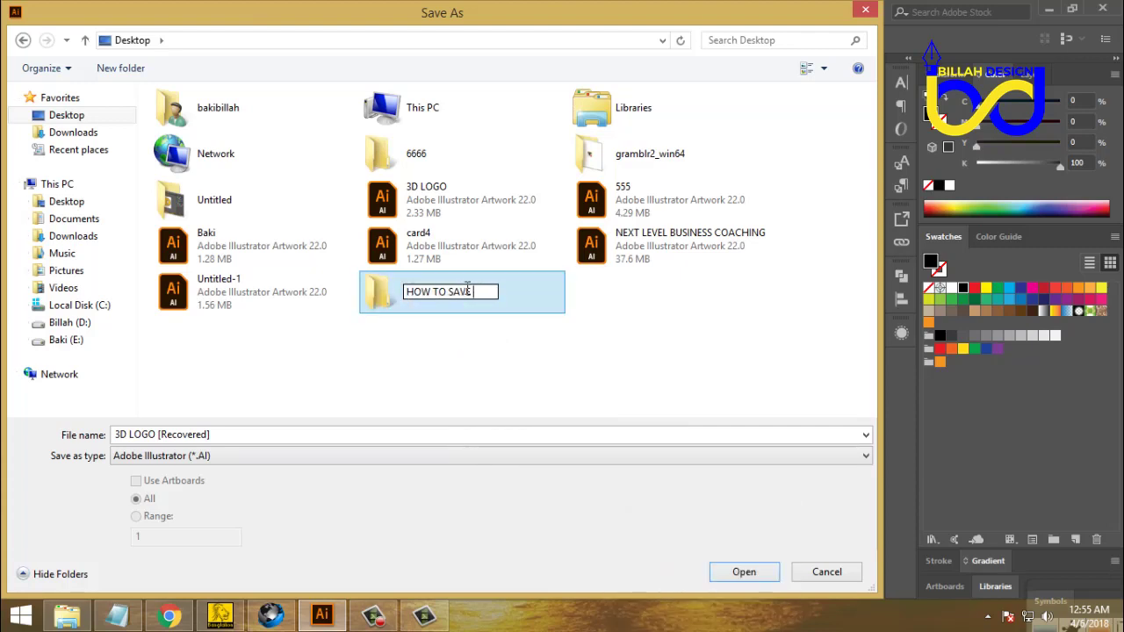
{"action": "left_click", "coordinate": [744, 572]}
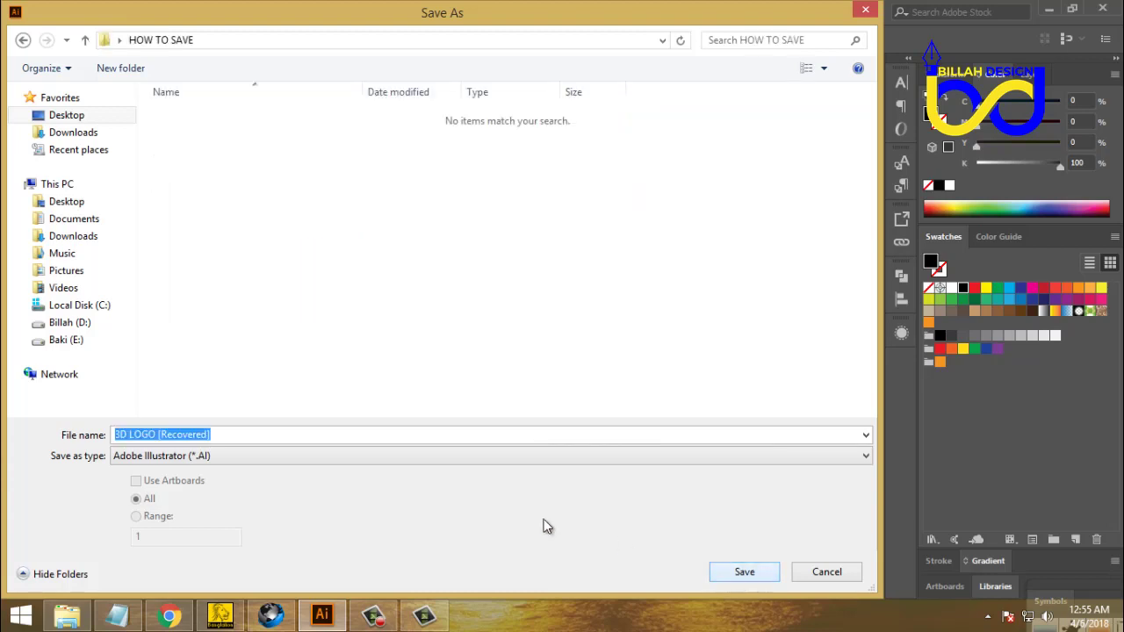
Step: Name the file HOW TO SAVE and save it as Adobe Illustrator (*.AI) with the version kept at Illustrator CC
{"action": "right_click", "coordinate": [226, 434]}
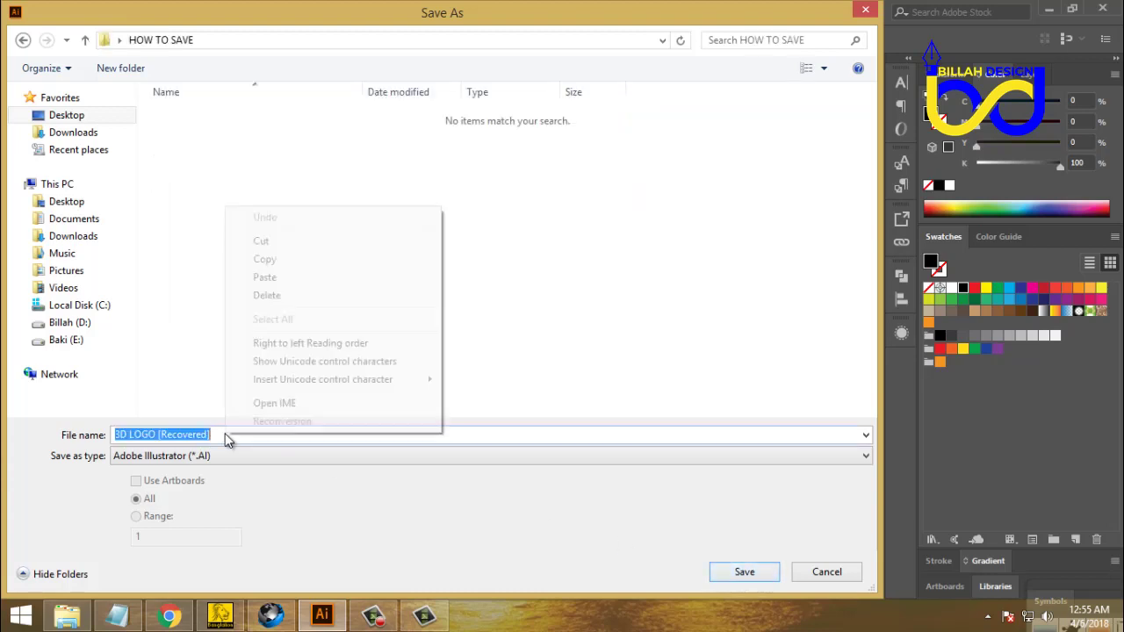
{"action": "left_click", "coordinate": [267, 277]}
{"action": "left_click", "coordinate": [742, 573]}
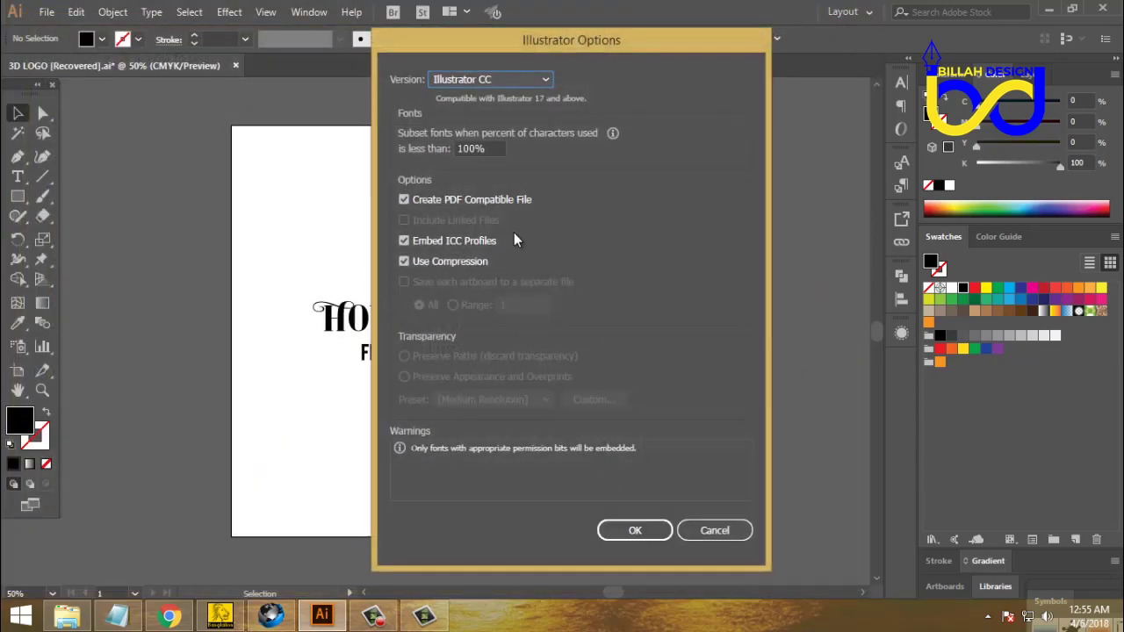
{"action": "left_click", "coordinate": [522, 78]}
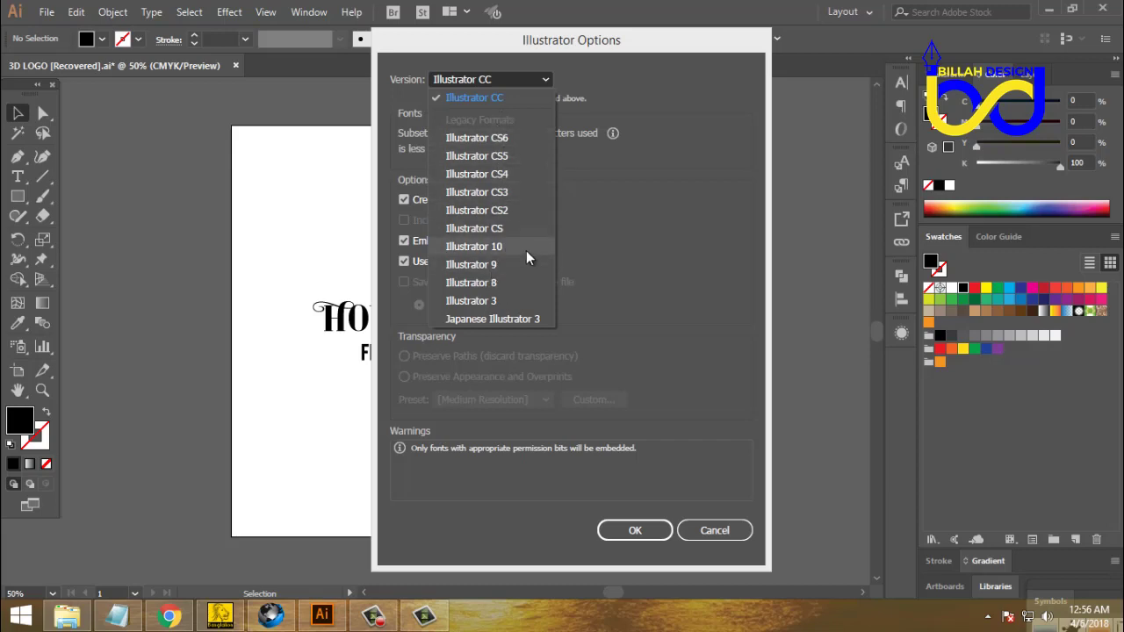
{"action": "left_click", "coordinate": [508, 79]}
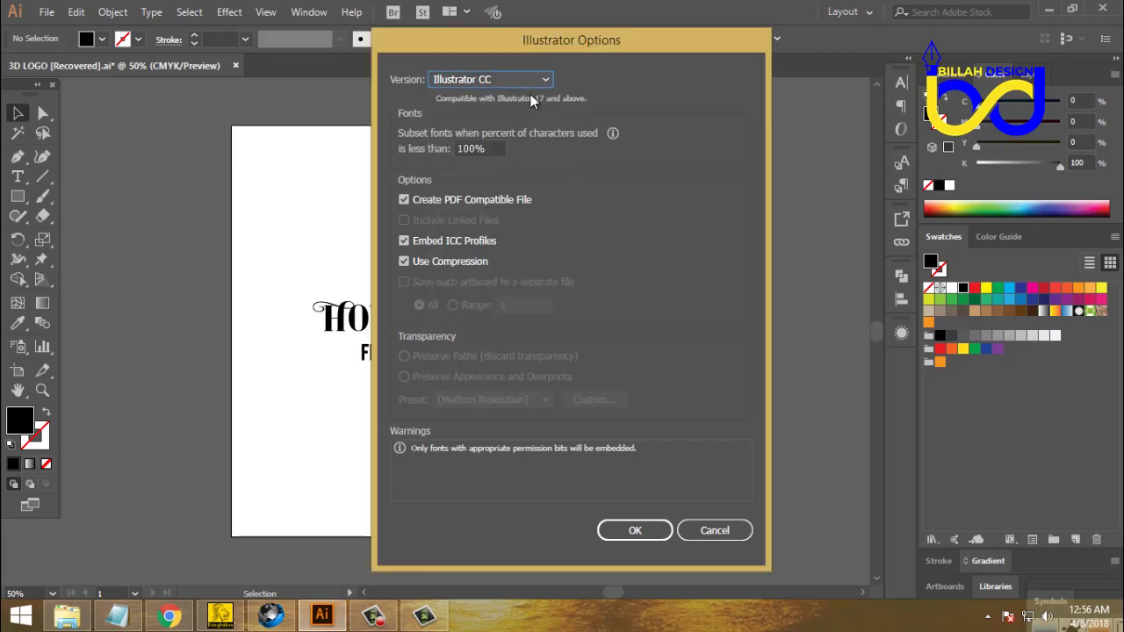
{"action": "left_click", "coordinate": [650, 532]}
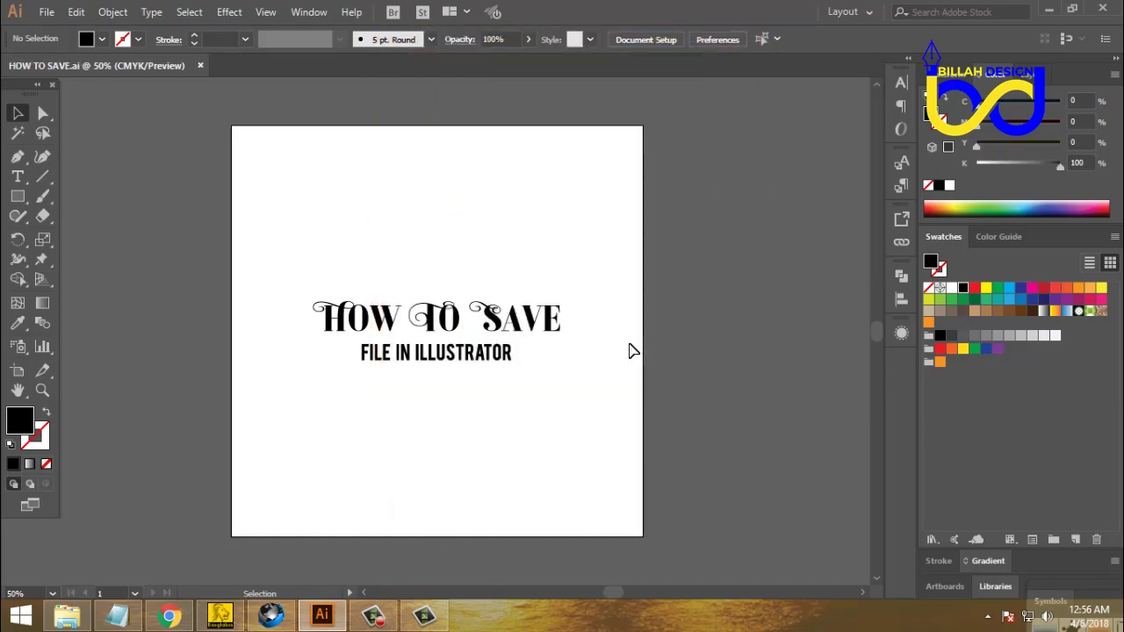
{"action": "left_click", "coordinate": [520, 321]}
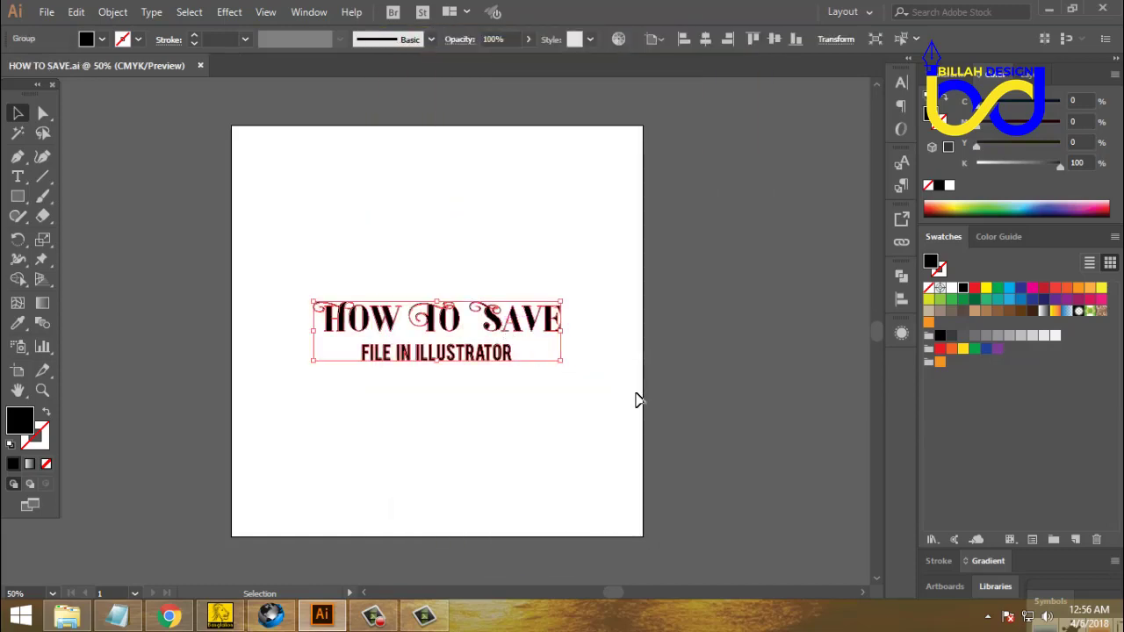
{"action": "left_click", "coordinate": [614, 388]}
{"action": "left_click", "coordinate": [512, 359]}
{"action": "left_click", "coordinate": [620, 392]}
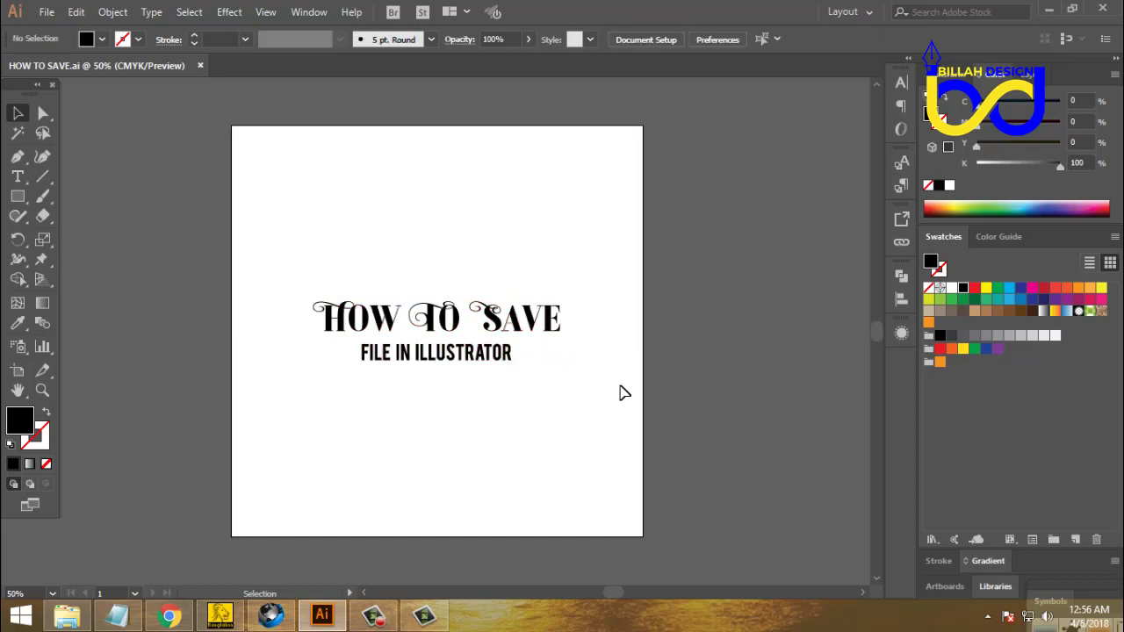
{"action": "left_click", "coordinate": [542, 329]}
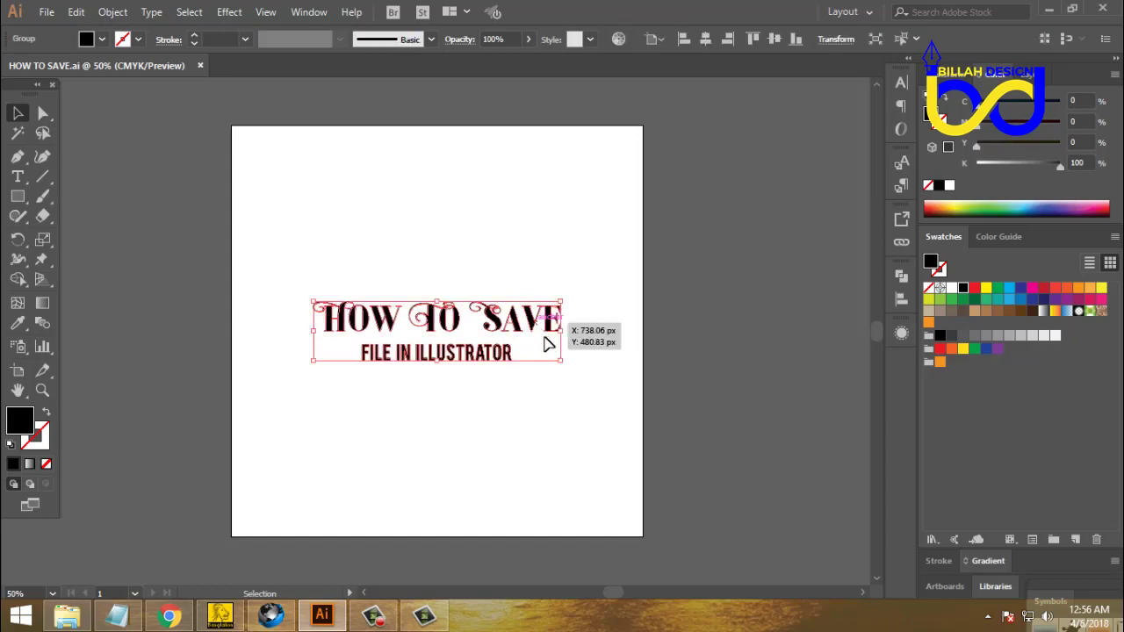
{"action": "left_click", "coordinate": [608, 355]}
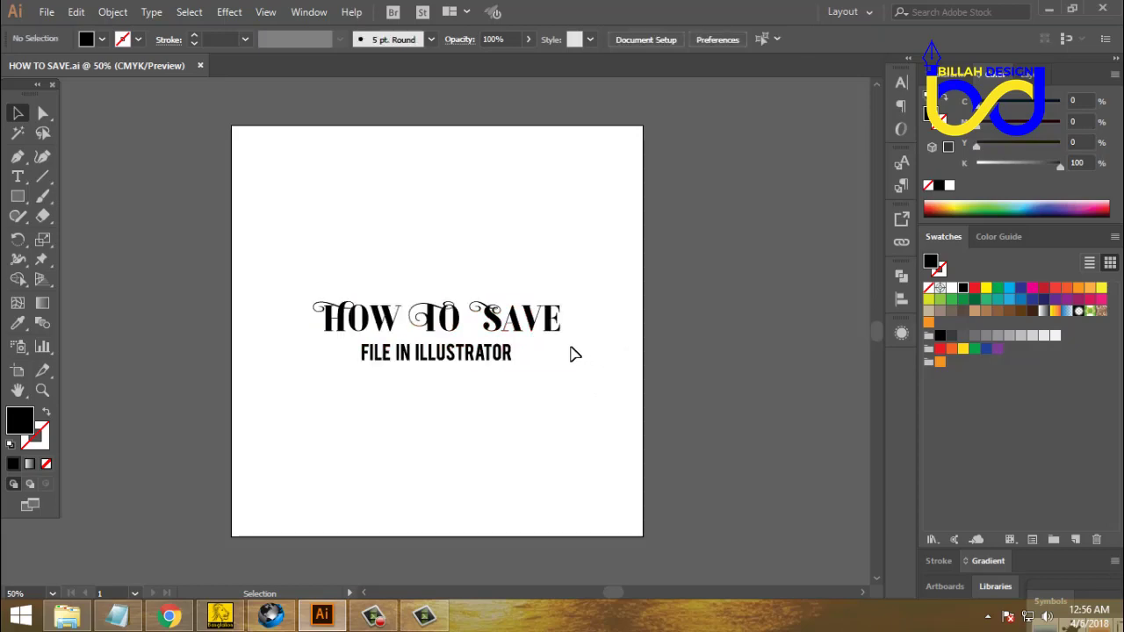
{"action": "left_click", "coordinate": [552, 329]}
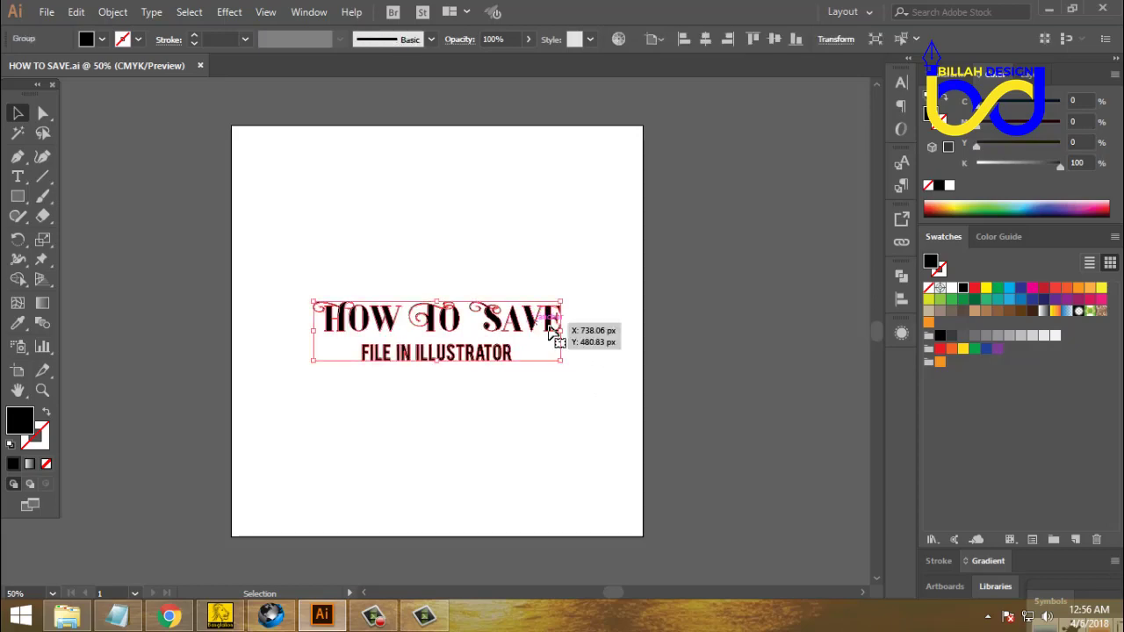
{"action": "left_click", "coordinate": [632, 379]}
{"action": "left_click", "coordinate": [551, 313]}
{"action": "left_click", "coordinate": [518, 436]}
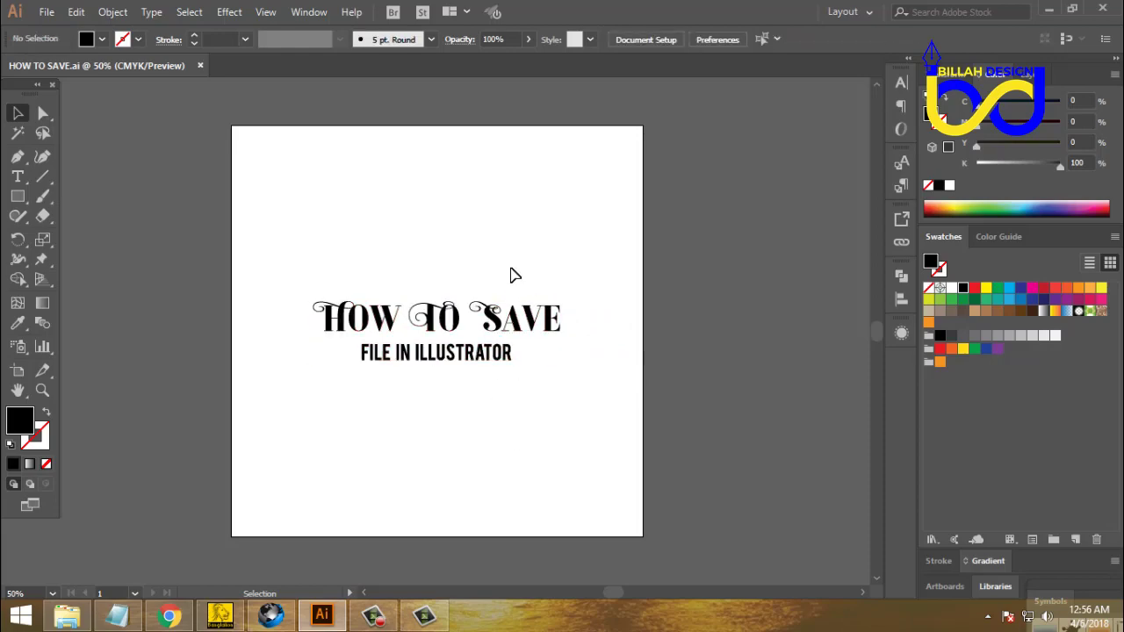
Step: Save the document as Adobe PDF (*.PDF) named HOW TO SAVE, using the [Illustrator Default] preset
{"action": "left_click", "coordinate": [48, 13]}
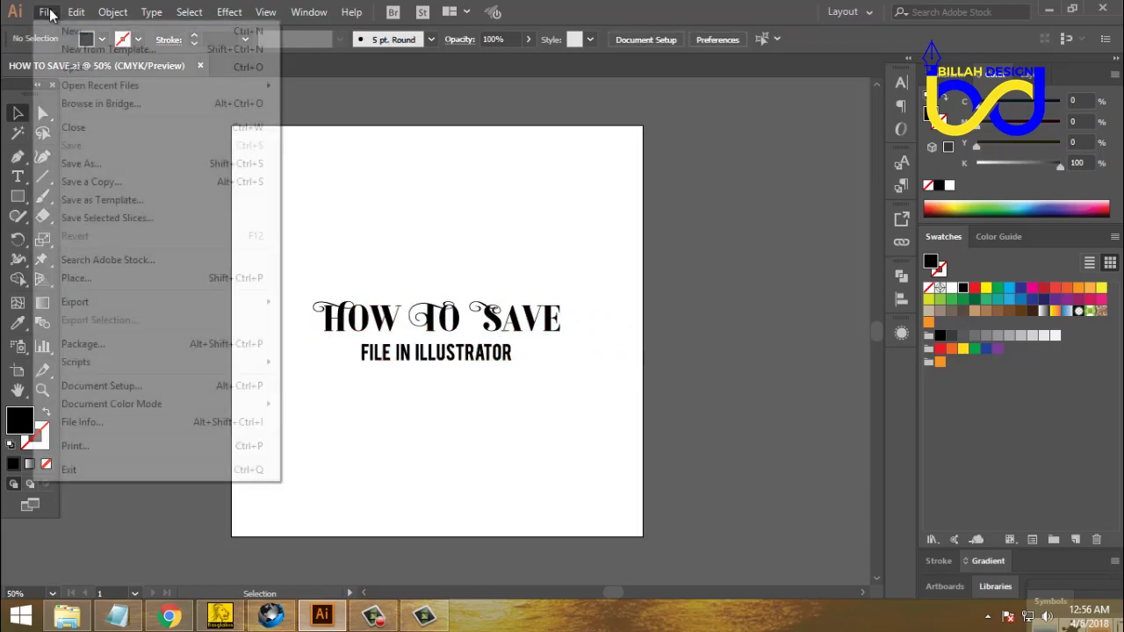
{"action": "left_click", "coordinate": [99, 164]}
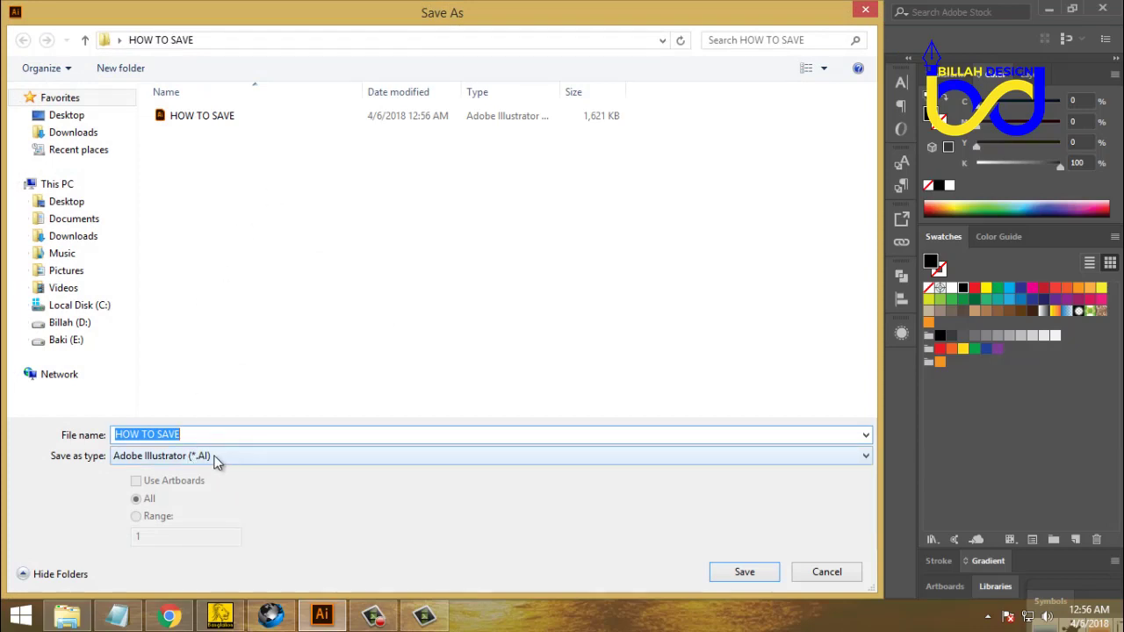
{"action": "left_click", "coordinate": [358, 460]}
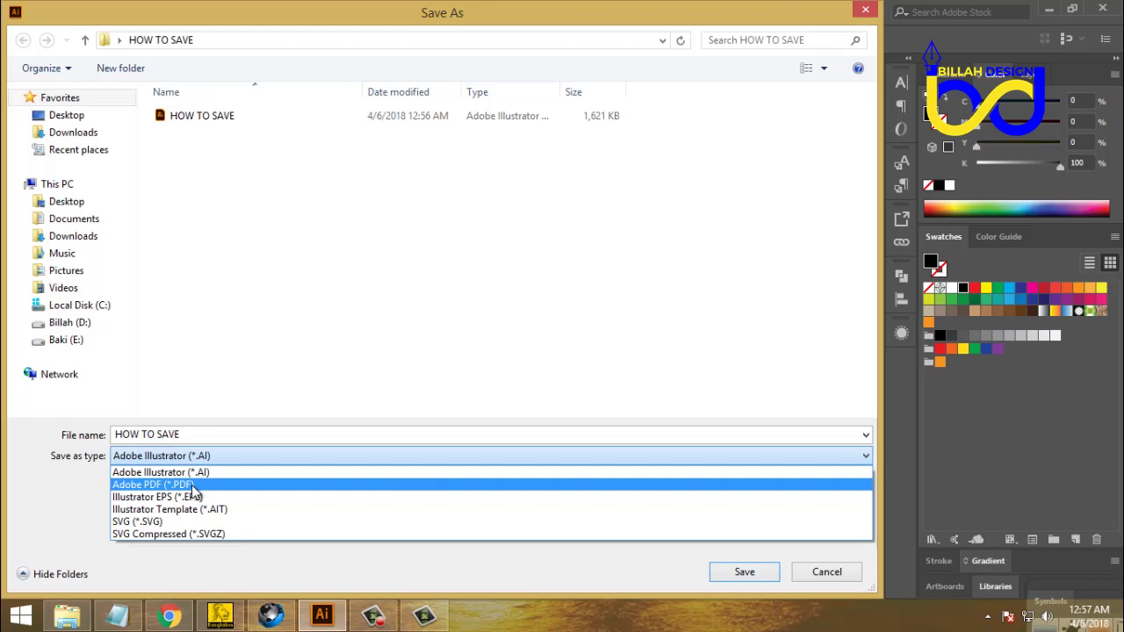
{"action": "left_click", "coordinate": [194, 487]}
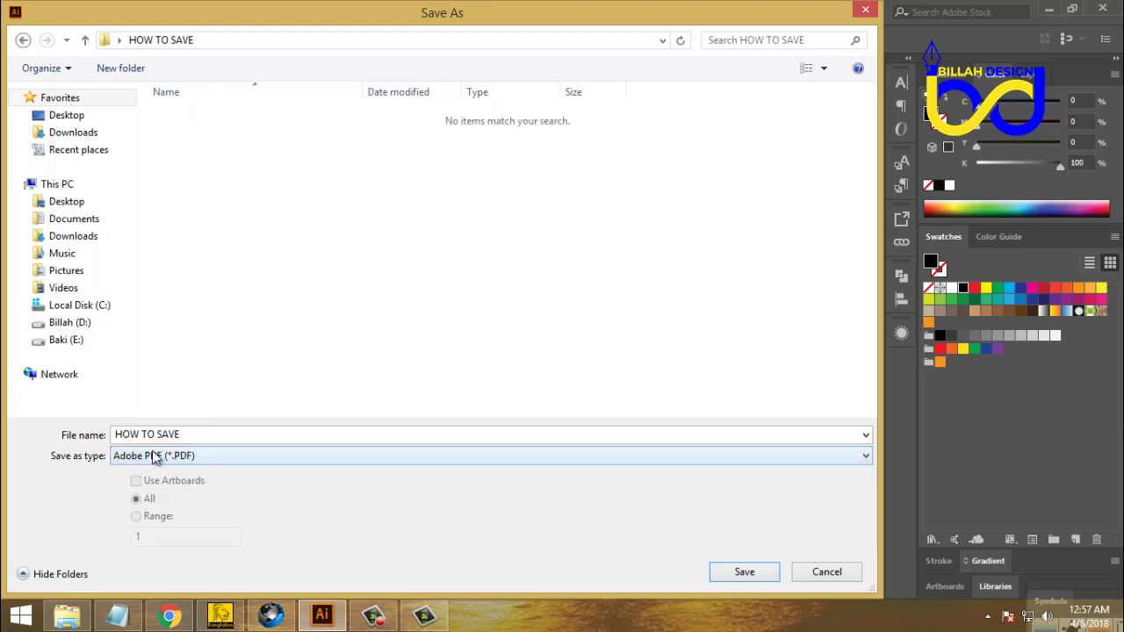
{"action": "left_click", "coordinate": [742, 573]}
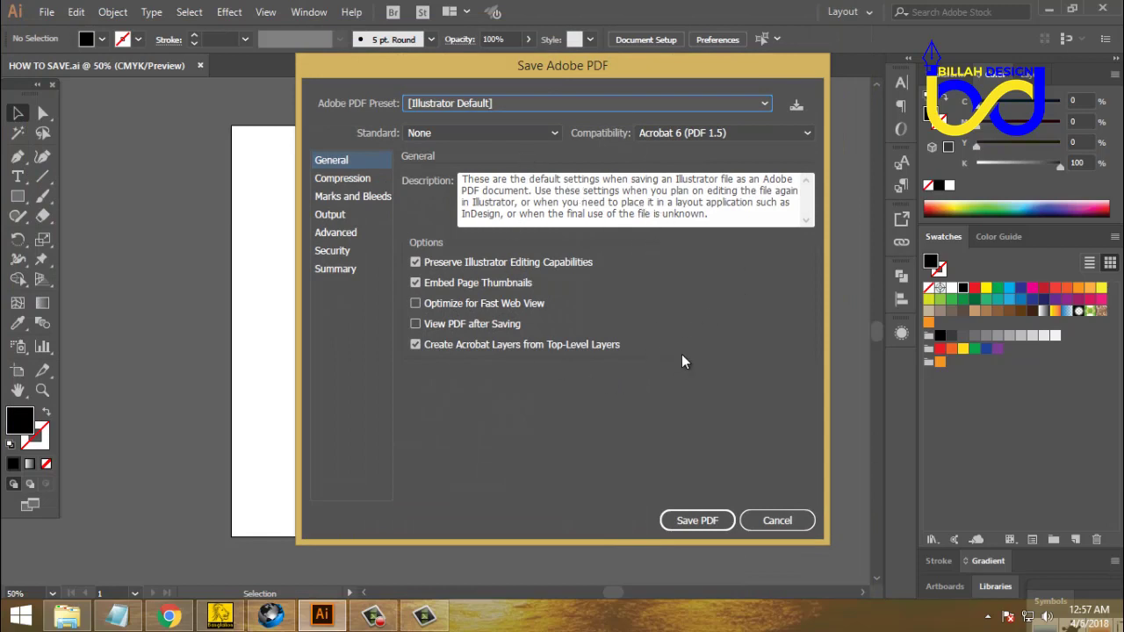
{"action": "left_click", "coordinate": [710, 521]}
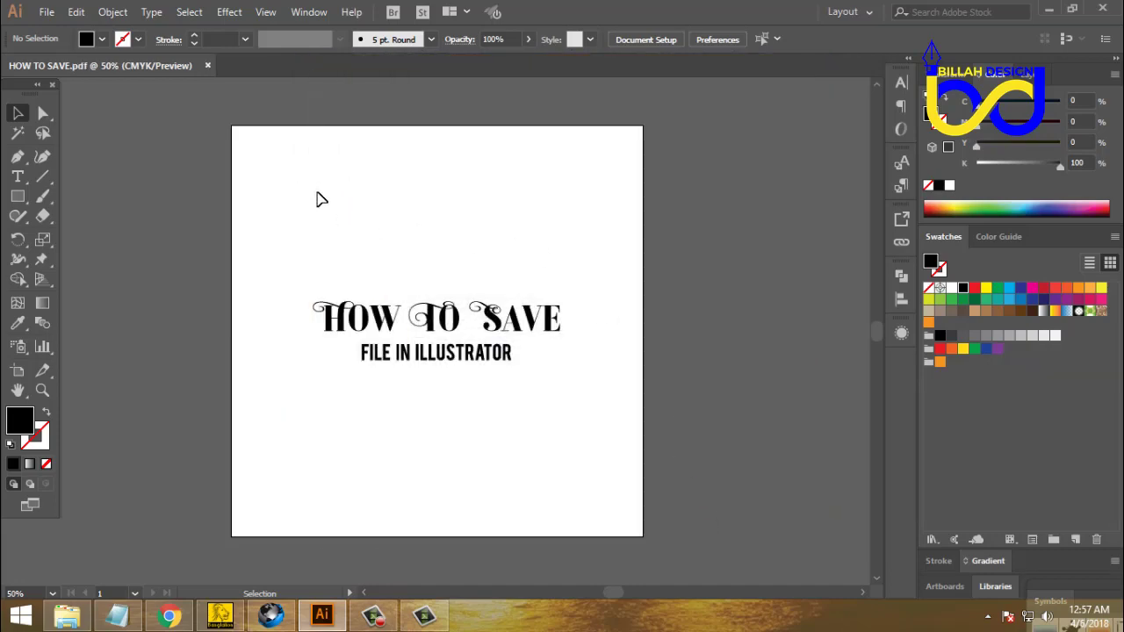
Step: Check the saved files in the HOW TO SAVE folder on the desktop and return to Illustrator
{"action": "left_click", "coordinate": [1046, 10]}
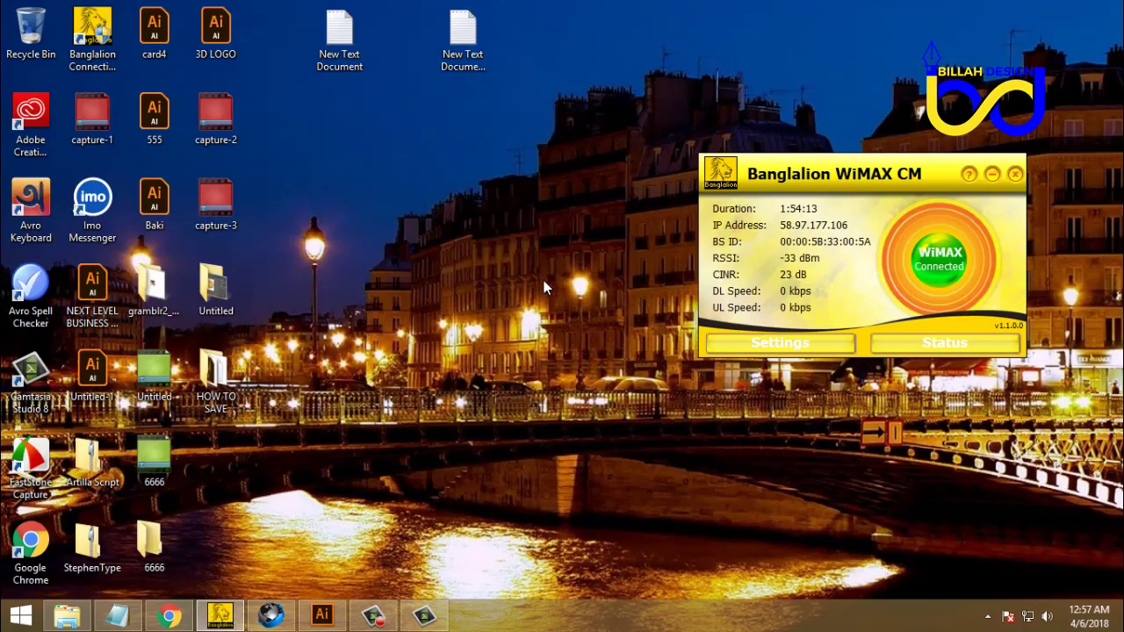
{"action": "double_click", "coordinate": [215, 376]}
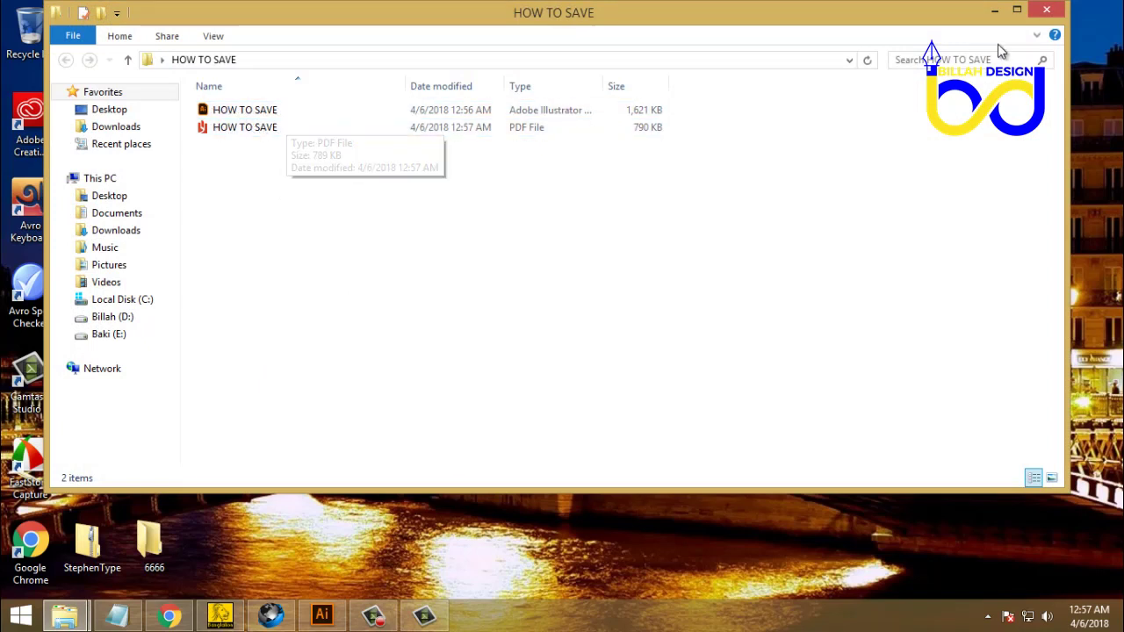
{"action": "left_click", "coordinate": [994, 11]}
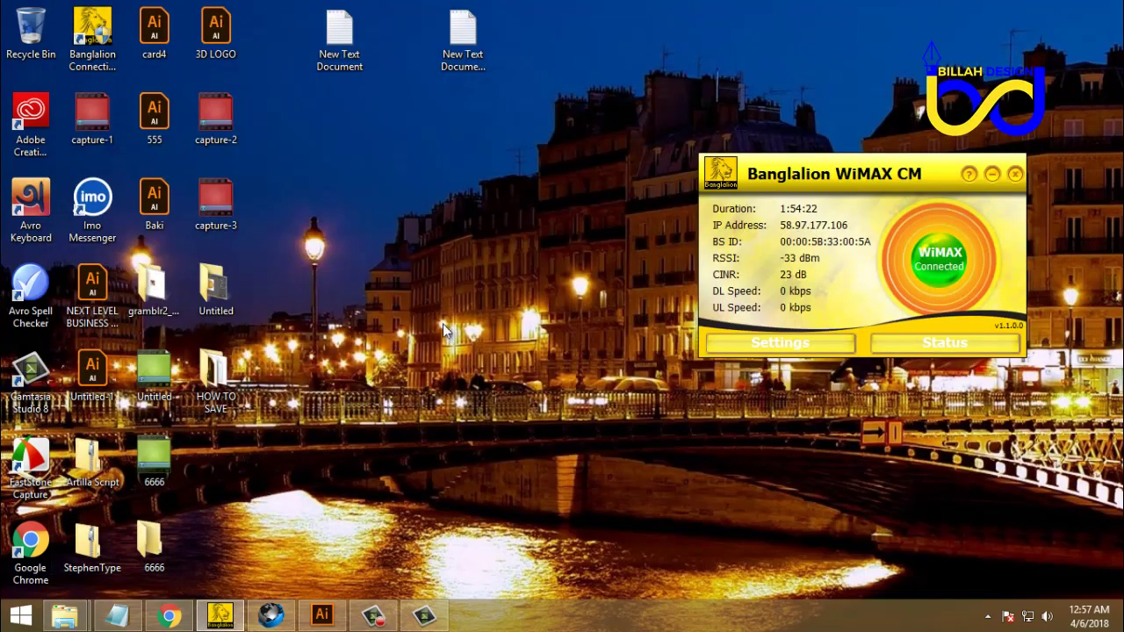
{"action": "left_click", "coordinate": [322, 614]}
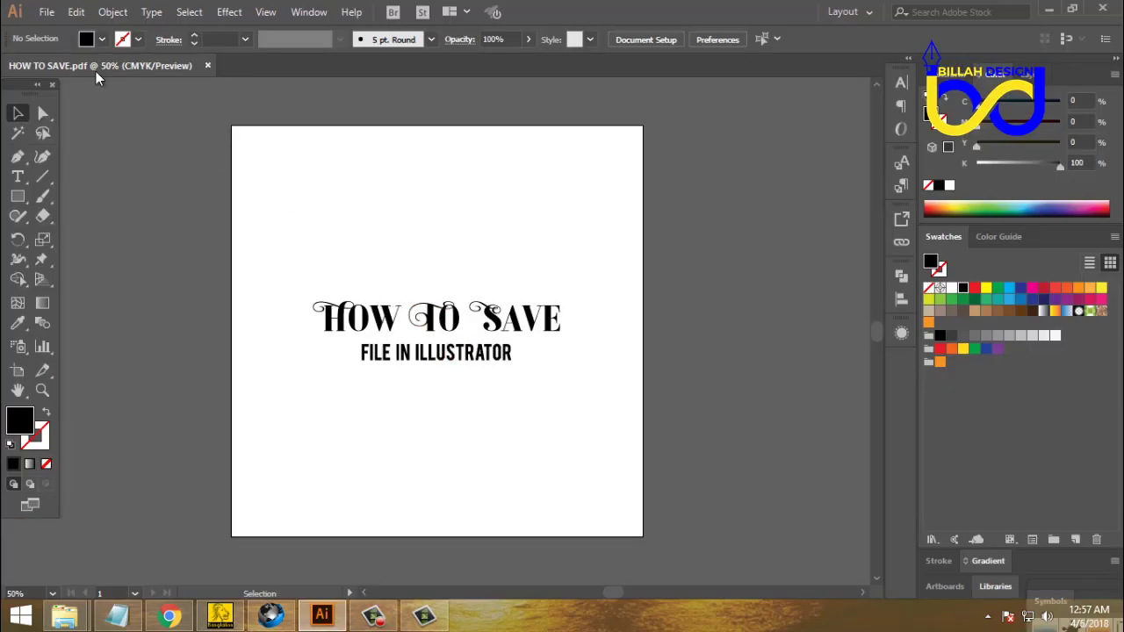
Step: Save the document as Illustrator EPS (*.EPS) named HOW TO SAVE, with the version kept at Illustrator CC EPS
{"action": "left_click", "coordinate": [47, 13]}
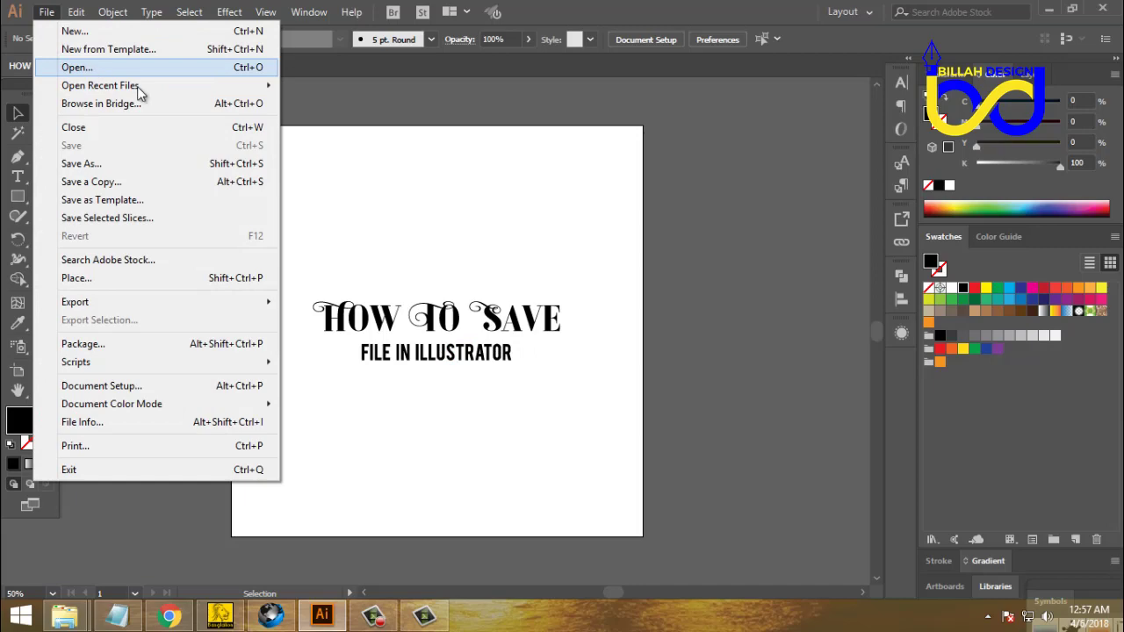
{"action": "left_click", "coordinate": [101, 166]}
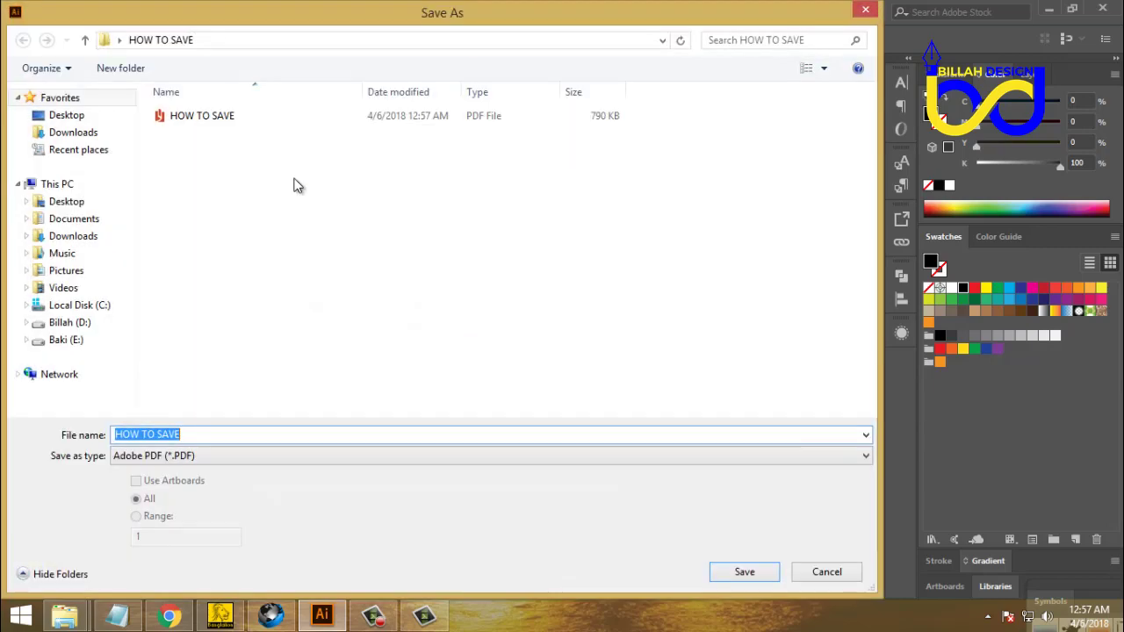
{"action": "left_click", "coordinate": [291, 456]}
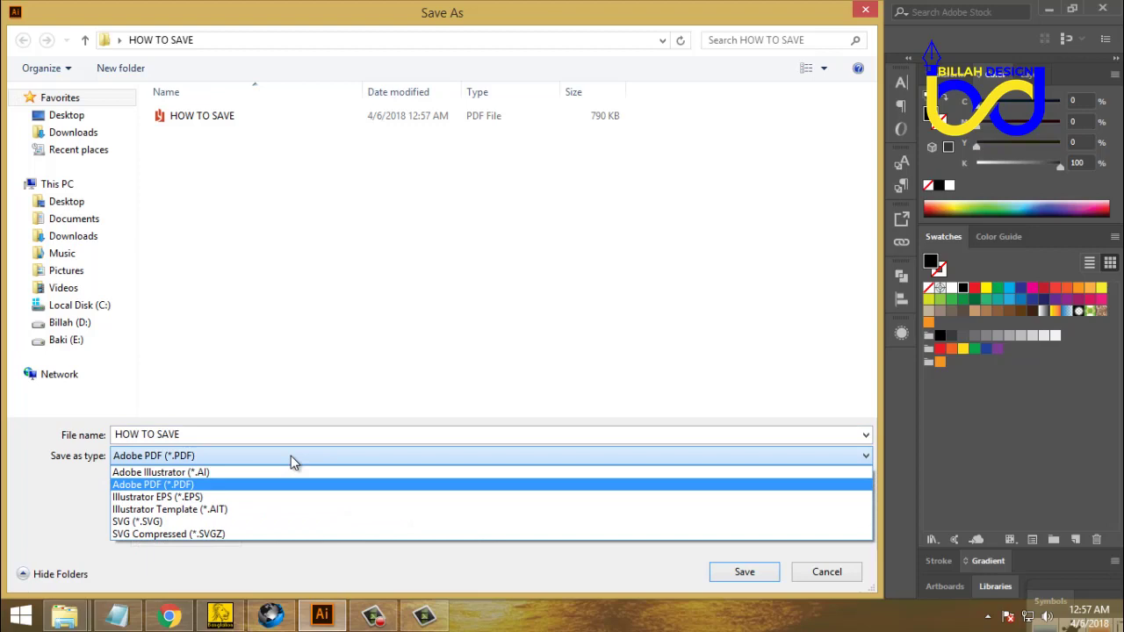
{"action": "left_click", "coordinate": [200, 497]}
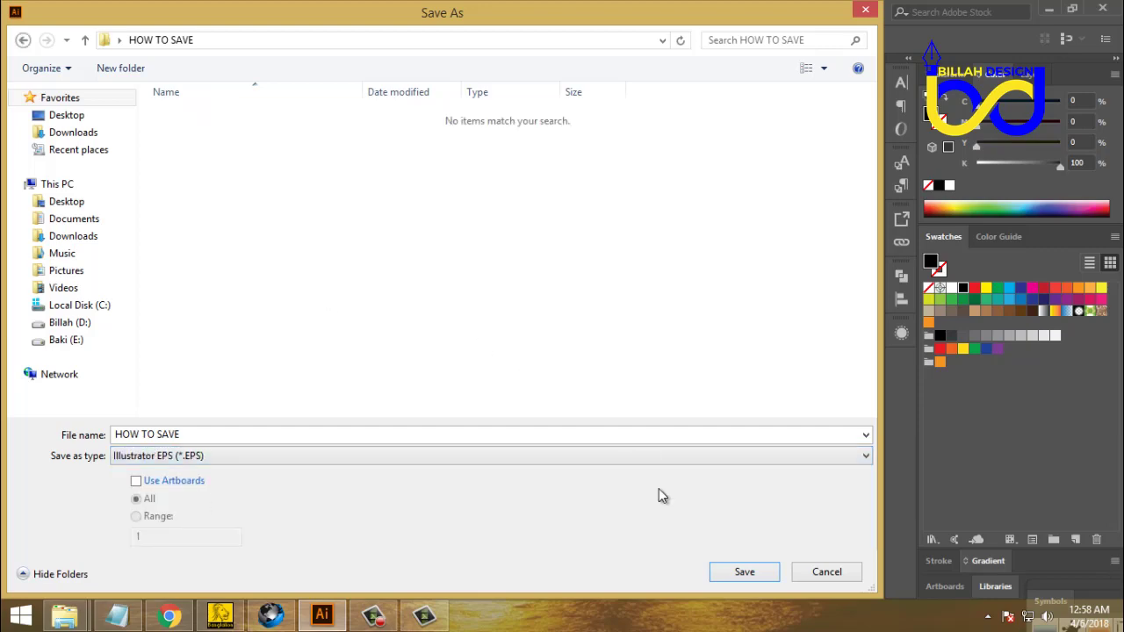
{"action": "left_click", "coordinate": [742, 573]}
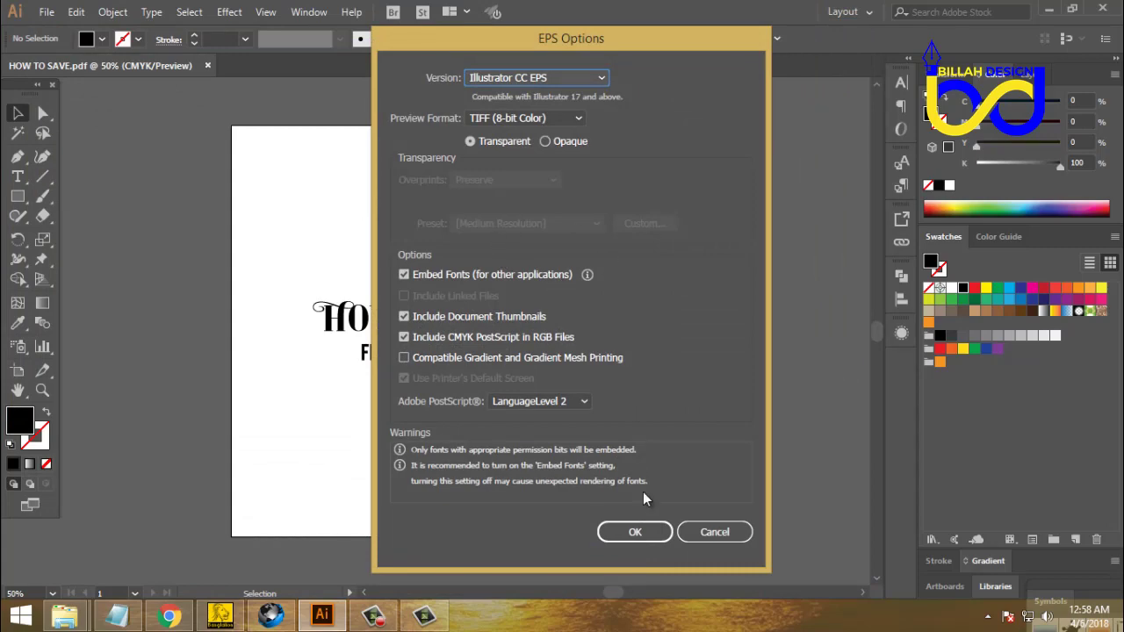
{"action": "left_click", "coordinate": [646, 536]}
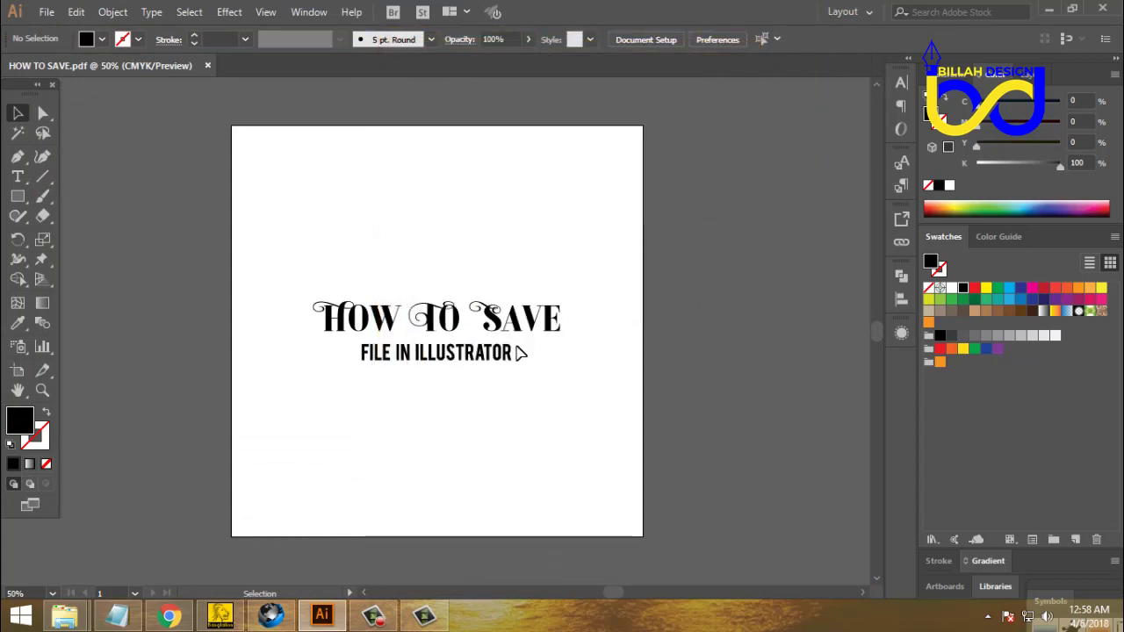
Step: Save the document as SVG (*.SVG) named HOW TO SAVE, with the SVG 1.1 profile and embedded images
{"action": "left_click", "coordinate": [47, 12]}
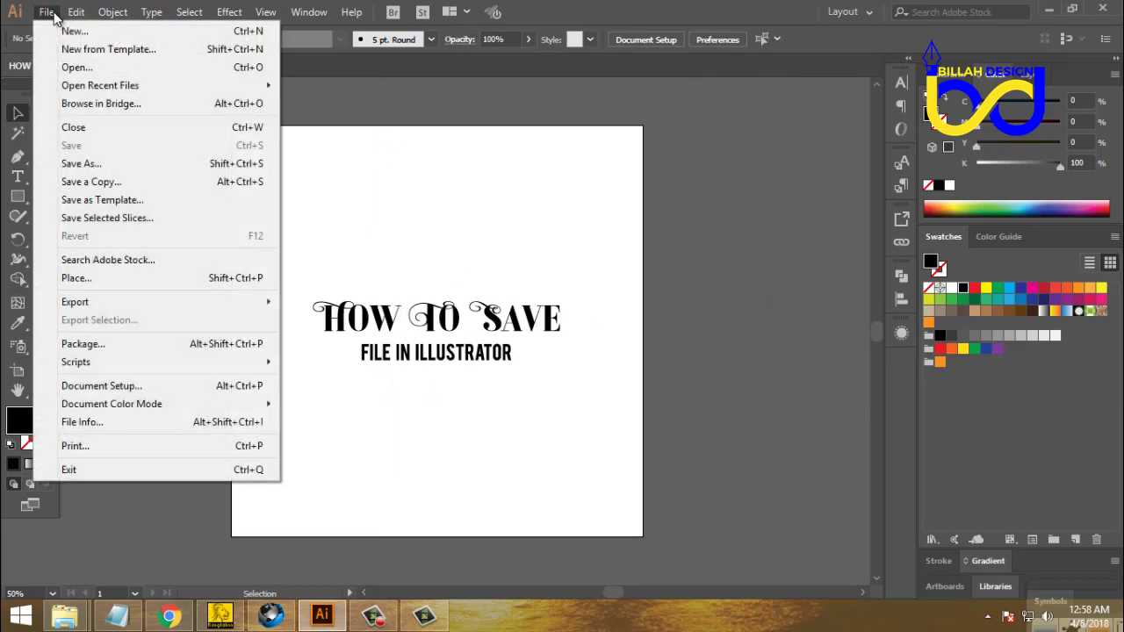
{"action": "left_click", "coordinate": [100, 167]}
{"action": "left_click", "coordinate": [293, 458]}
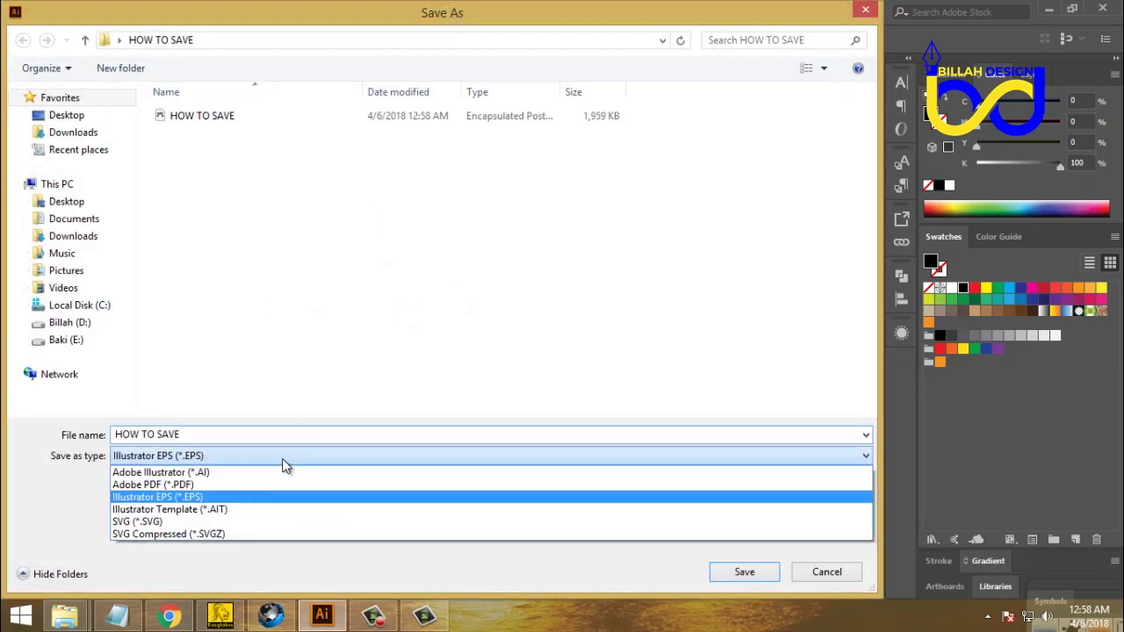
{"action": "left_click", "coordinate": [167, 521]}
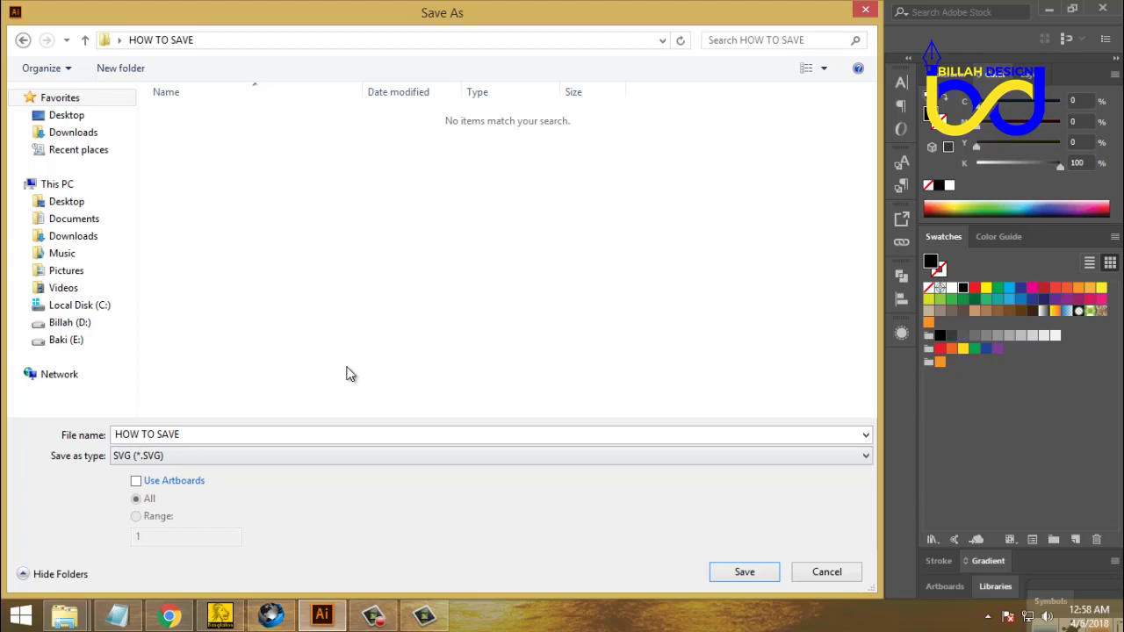
{"action": "left_click", "coordinate": [746, 576]}
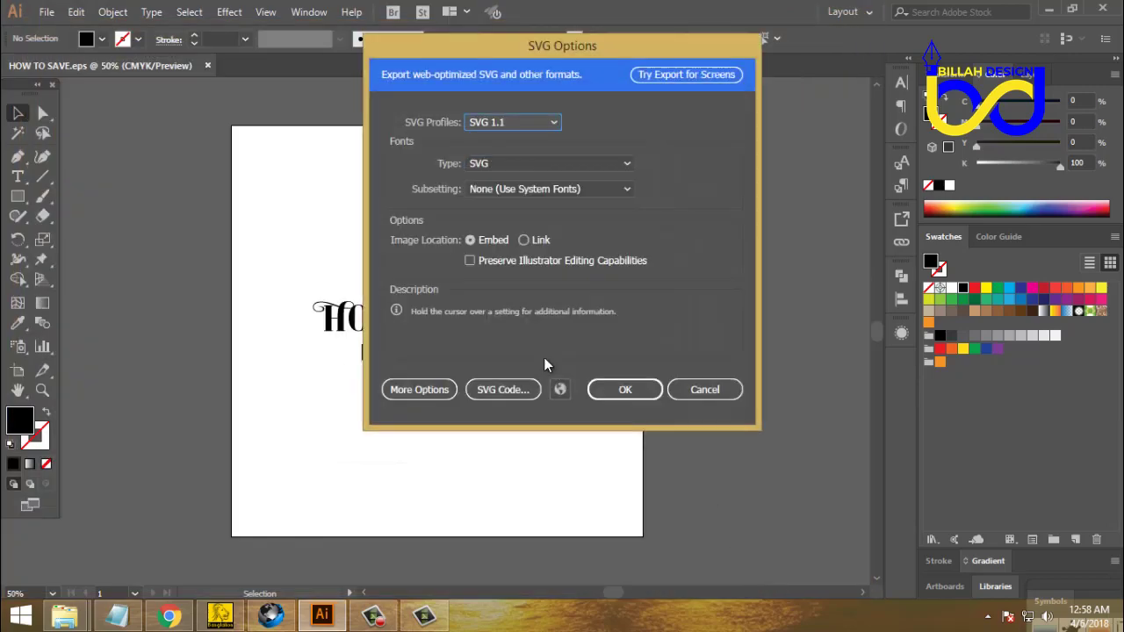
{"action": "left_click", "coordinate": [627, 391]}
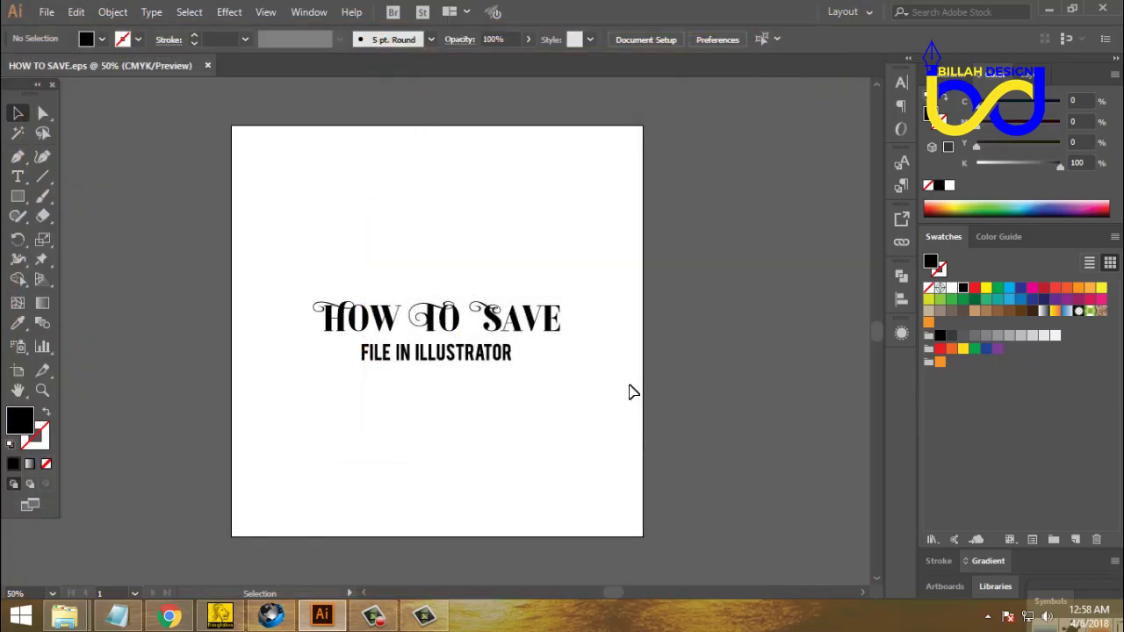
{"action": "left_click", "coordinate": [516, 320]}
{"action": "left_click", "coordinate": [517, 420]}
{"action": "left_click", "coordinate": [477, 360]}
{"action": "left_click", "coordinate": [517, 432]}
{"action": "left_click", "coordinate": [457, 340]}
{"action": "left_click", "coordinate": [520, 447]}
{"action": "left_click", "coordinate": [497, 352]}
{"action": "left_click", "coordinate": [514, 423]}
Step: Start a Save for Web (Legacy) export of the artwork as JPEG with Maximum quality
{"action": "left_click", "coordinate": [46, 13]}
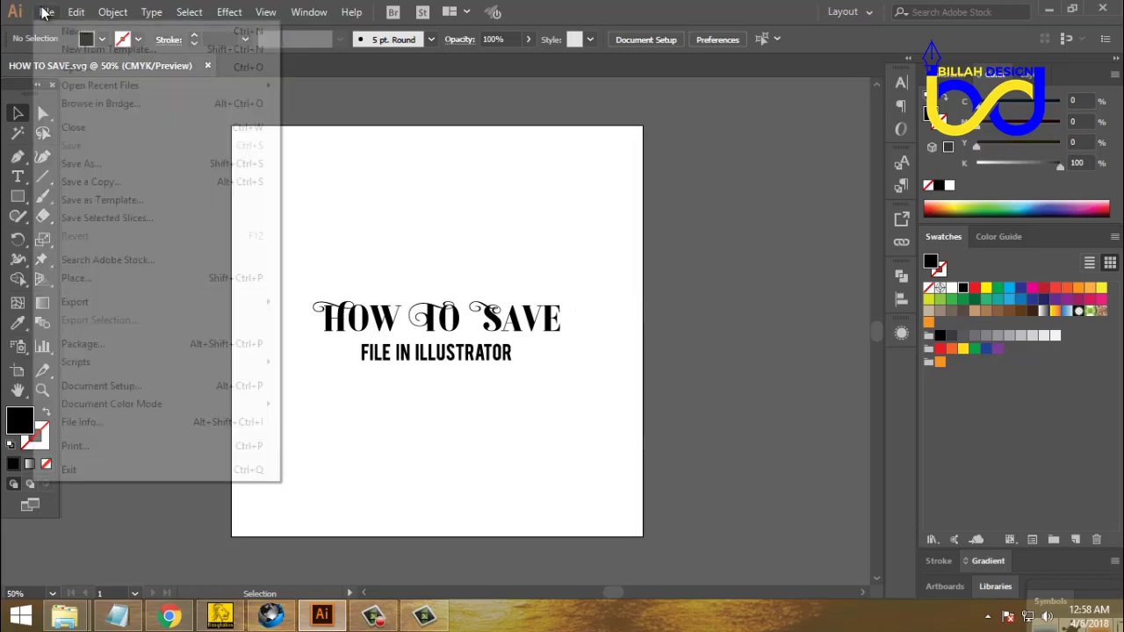
{"action": "mouse_move", "coordinate": [120, 302]}
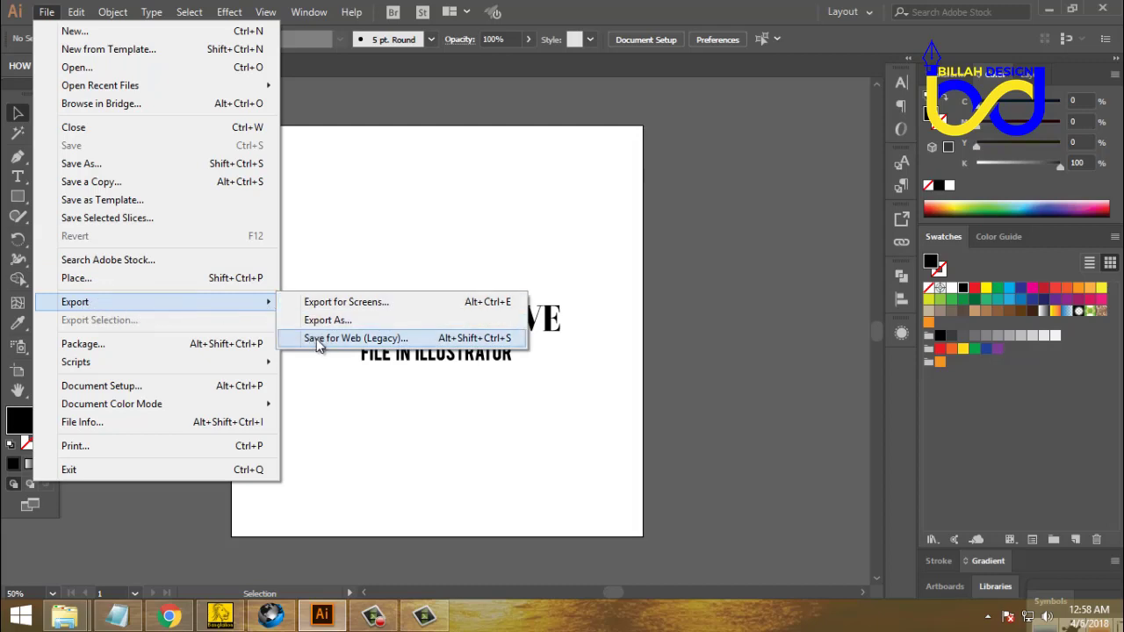
{"action": "left_click", "coordinate": [384, 346]}
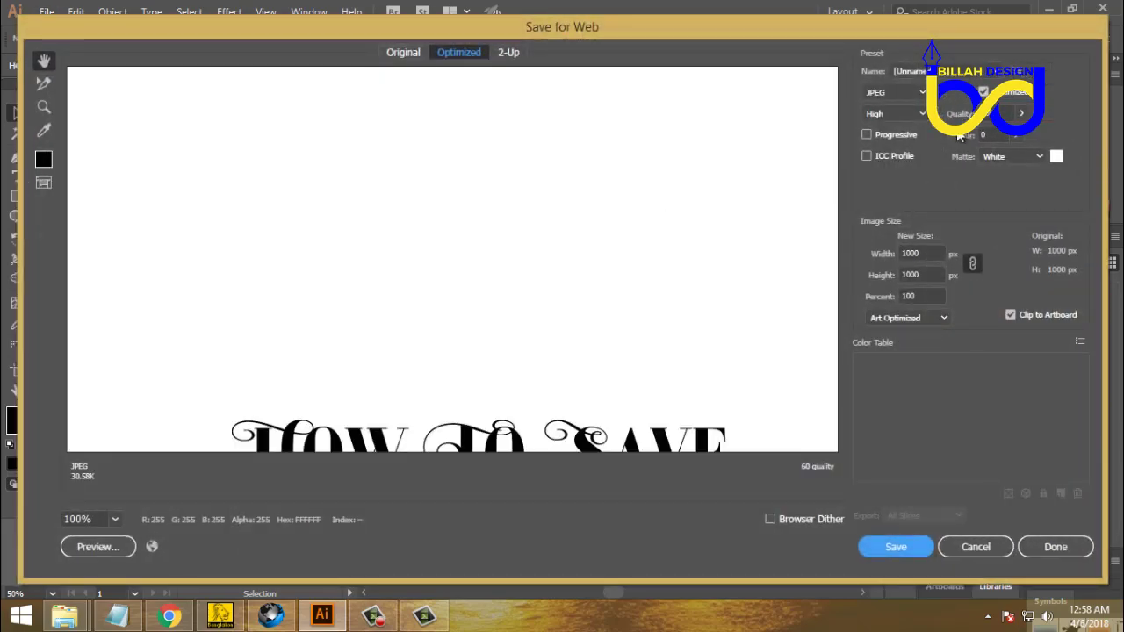
{"action": "left_click", "coordinate": [920, 93]}
{"action": "left_click", "coordinate": [929, 123]}
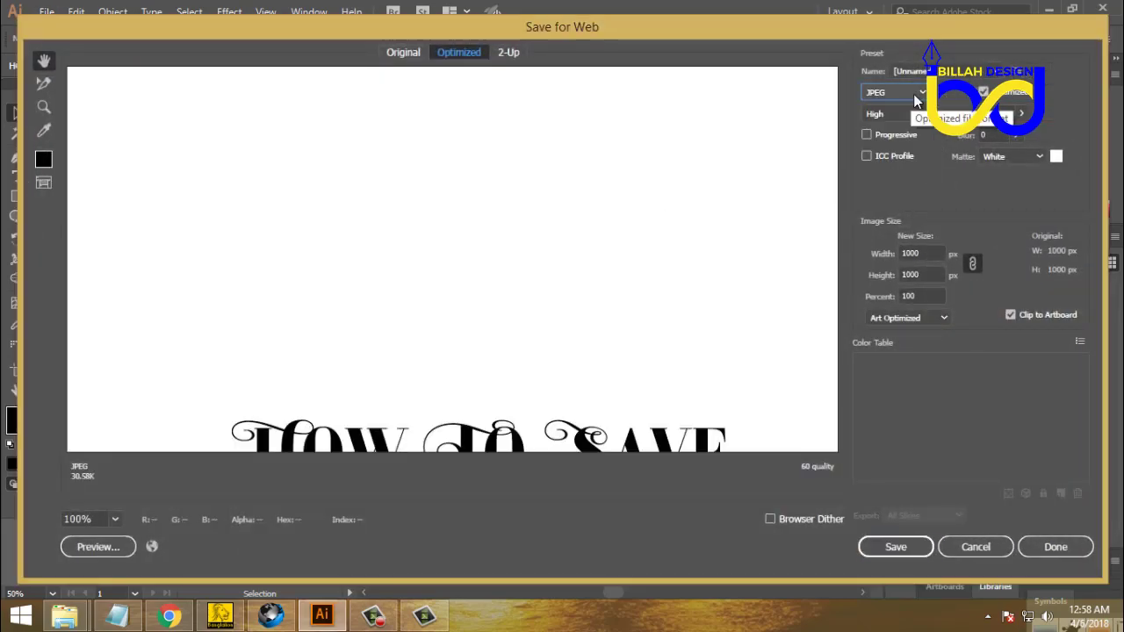
{"action": "left_click", "coordinate": [920, 93]}
{"action": "left_click", "coordinate": [922, 122]}
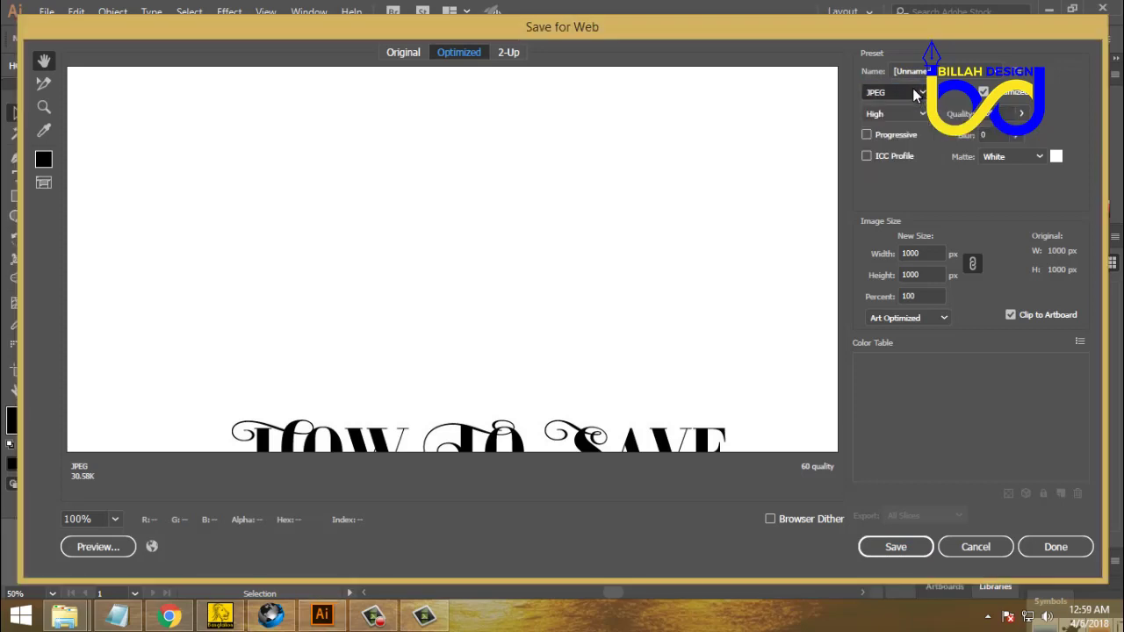
{"action": "left_click", "coordinate": [905, 114]}
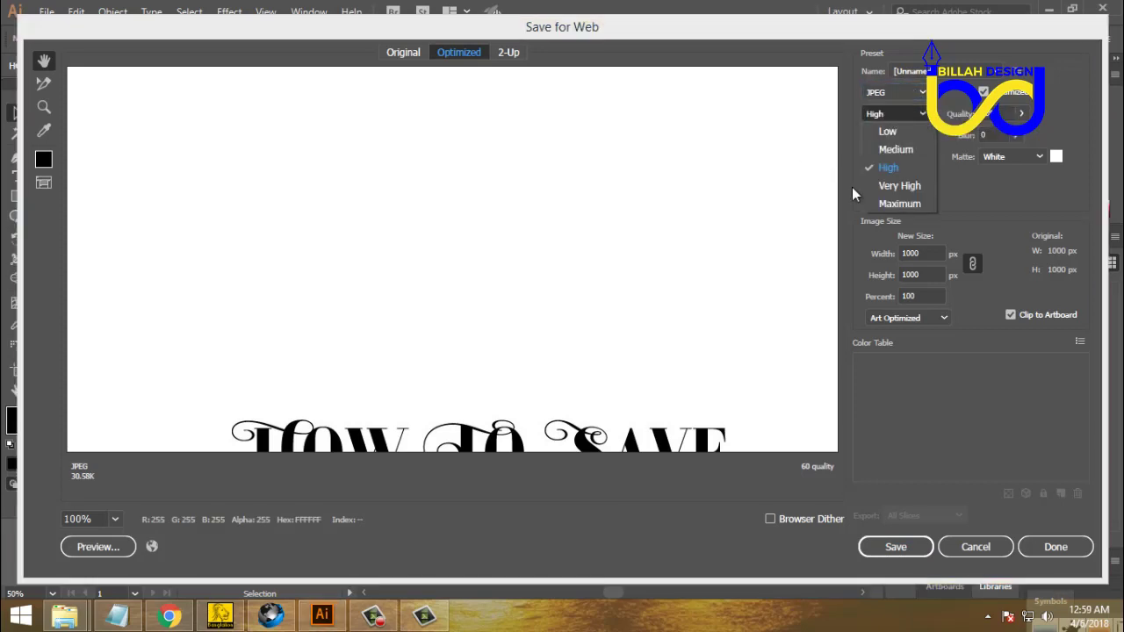
{"action": "left_click", "coordinate": [892, 212]}
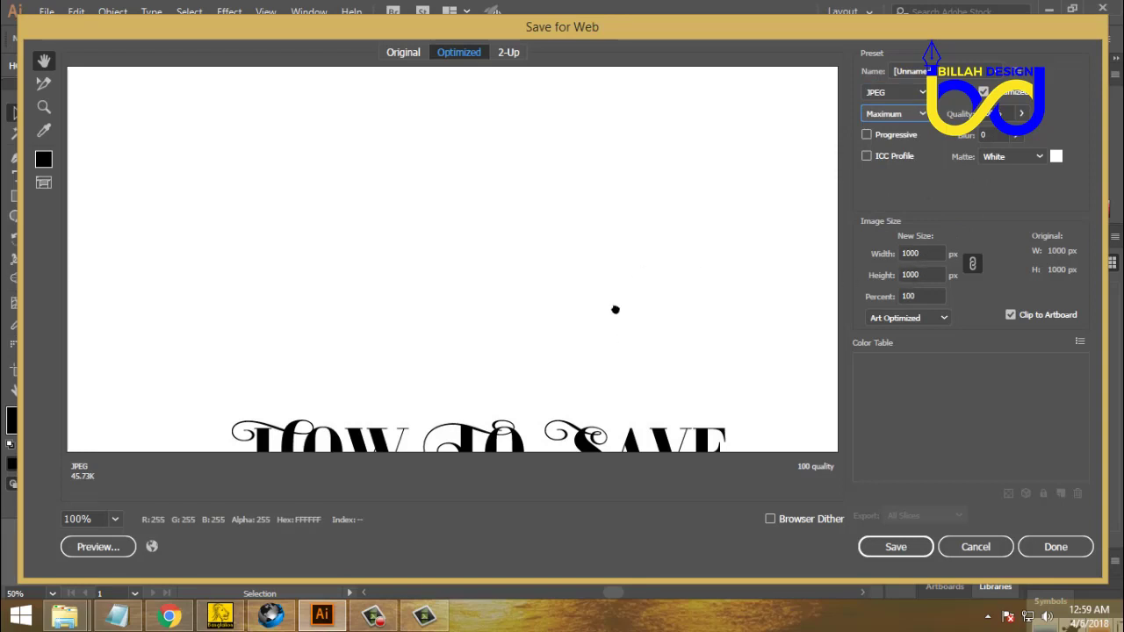
Step: Set the exported JPEG's width to 2000 px with width and height kept linked
{"action": "scroll", "coordinate": [615, 308], "scroll_direction": "down", "scroll_amount": 5}
{"action": "scroll", "coordinate": [628, 235], "scroll_direction": "up", "scroll_amount": 1}
{"action": "scroll", "coordinate": [650, 289], "scroll_direction": "down", "scroll_amount": 3}
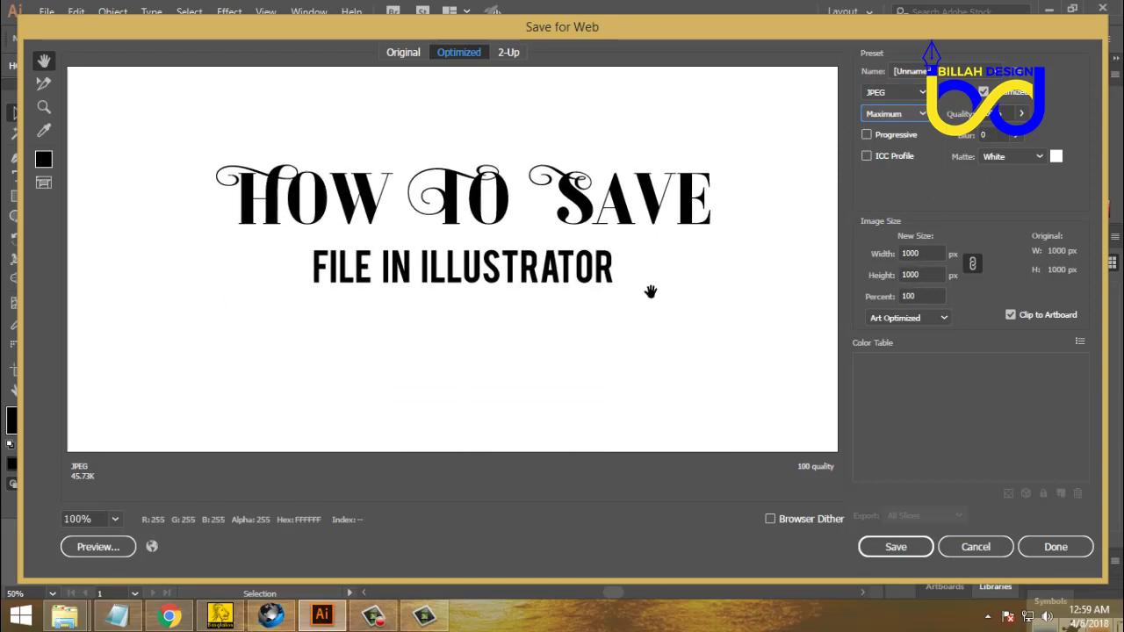
{"action": "scroll", "coordinate": [612, 309], "scroll_direction": "up", "scroll_amount": 1}
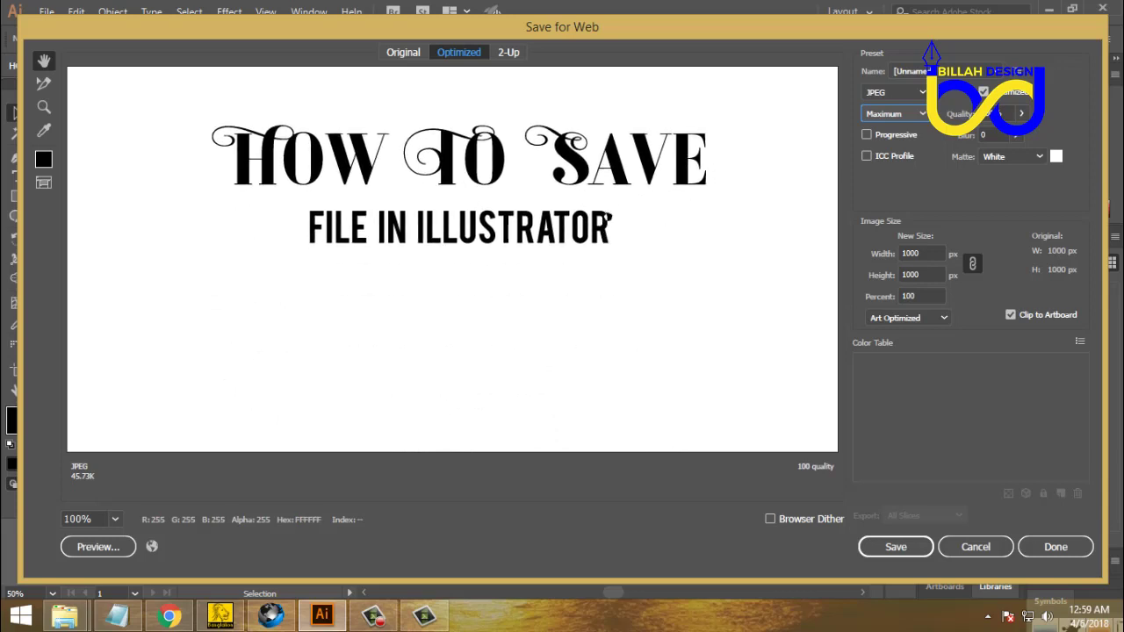
{"action": "scroll", "coordinate": [610, 242], "scroll_direction": "up", "scroll_amount": 1}
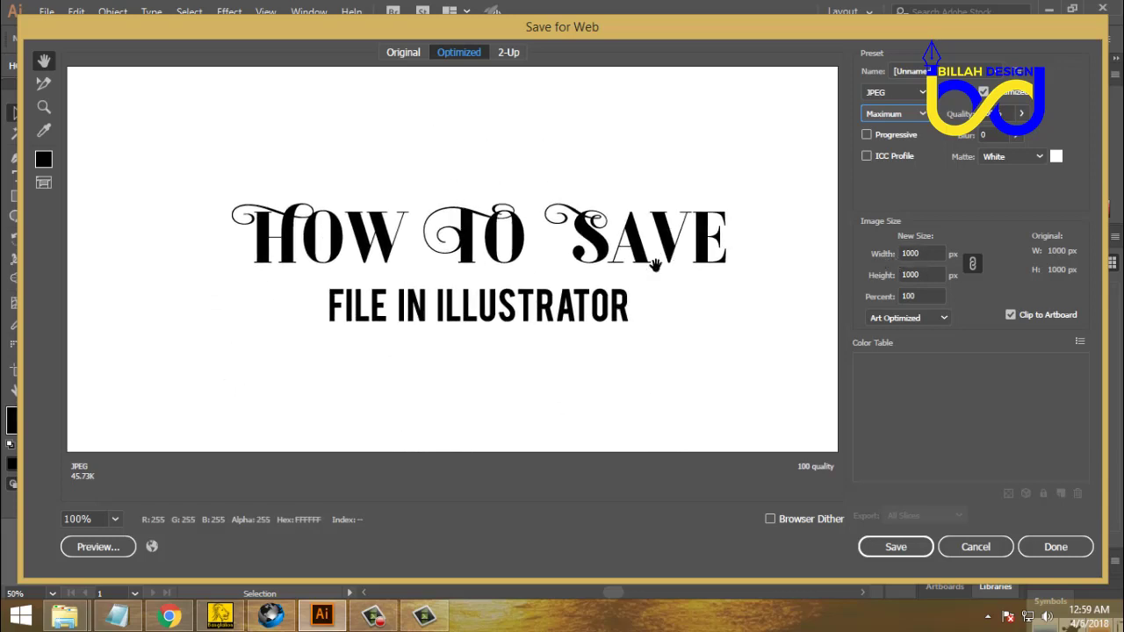
{"action": "scroll", "coordinate": [651, 243], "scroll_direction": "down", "scroll_amount": 2}
{"action": "left_click", "coordinate": [929, 253]}
{"action": "double_click", "coordinate": [929, 253]}
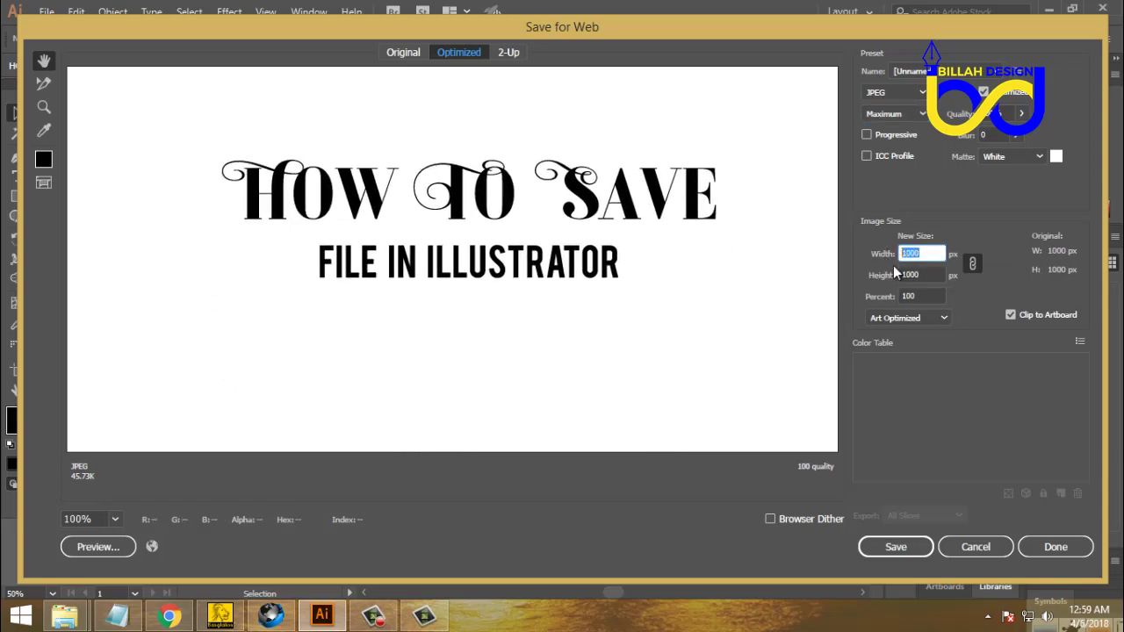
{"action": "left_click", "coordinate": [909, 274]}
{"action": "left_click", "coordinate": [927, 252]}
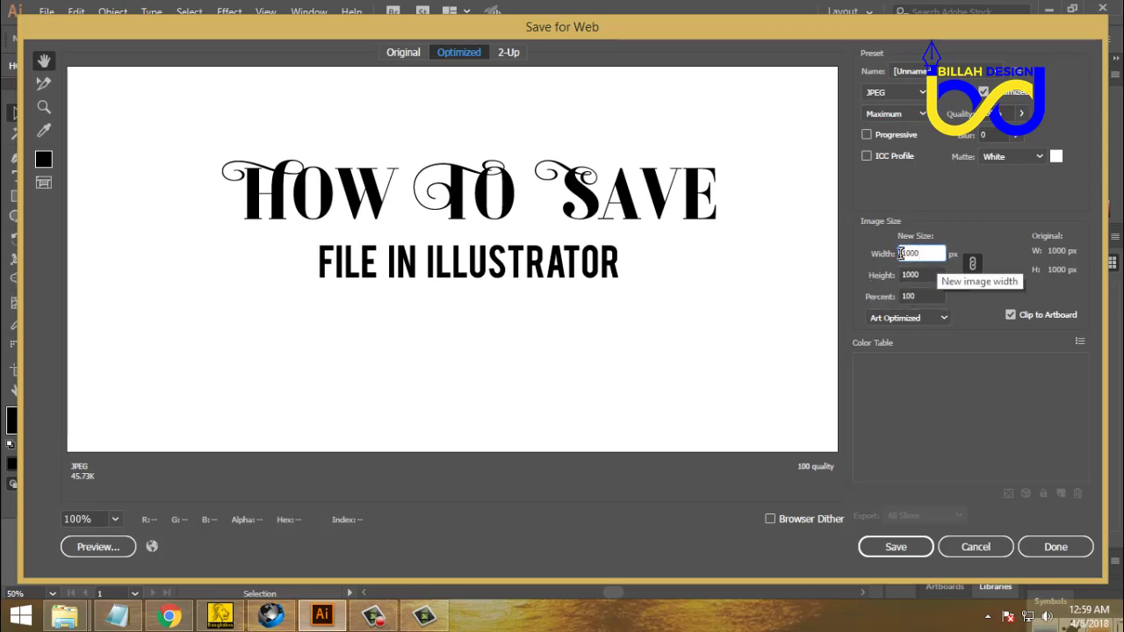
{"action": "double_click", "coordinate": [927, 252]}
{"action": "type", "text": "2000"}
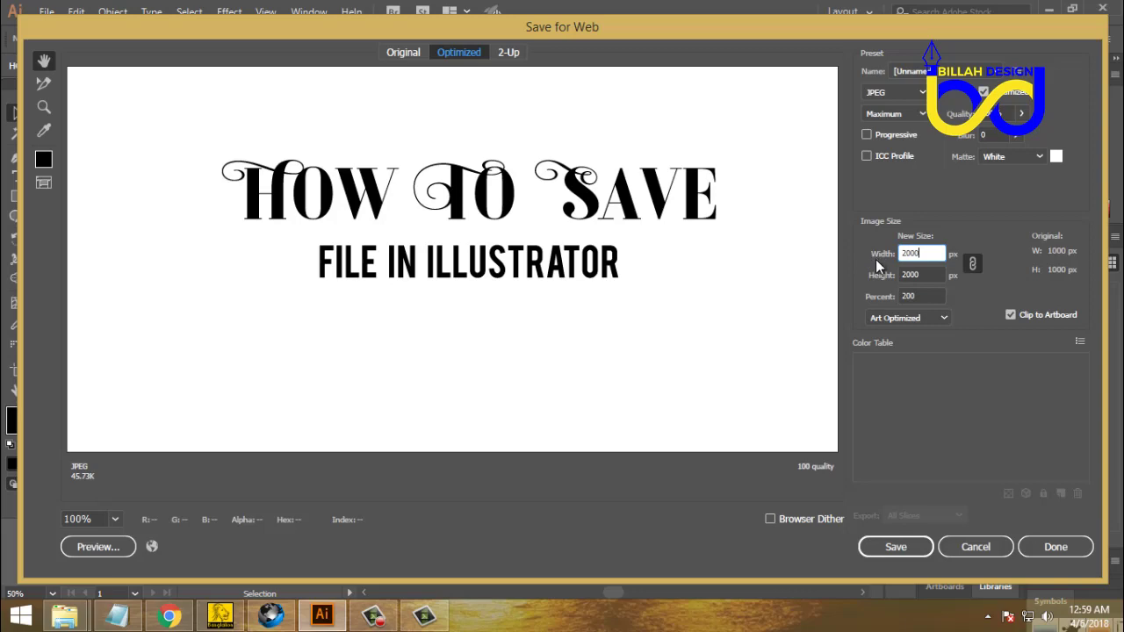
Step: Inspect the title lettering across the enlarged 2000 px JPEG preview
{"action": "left_click", "coordinate": [798, 431]}
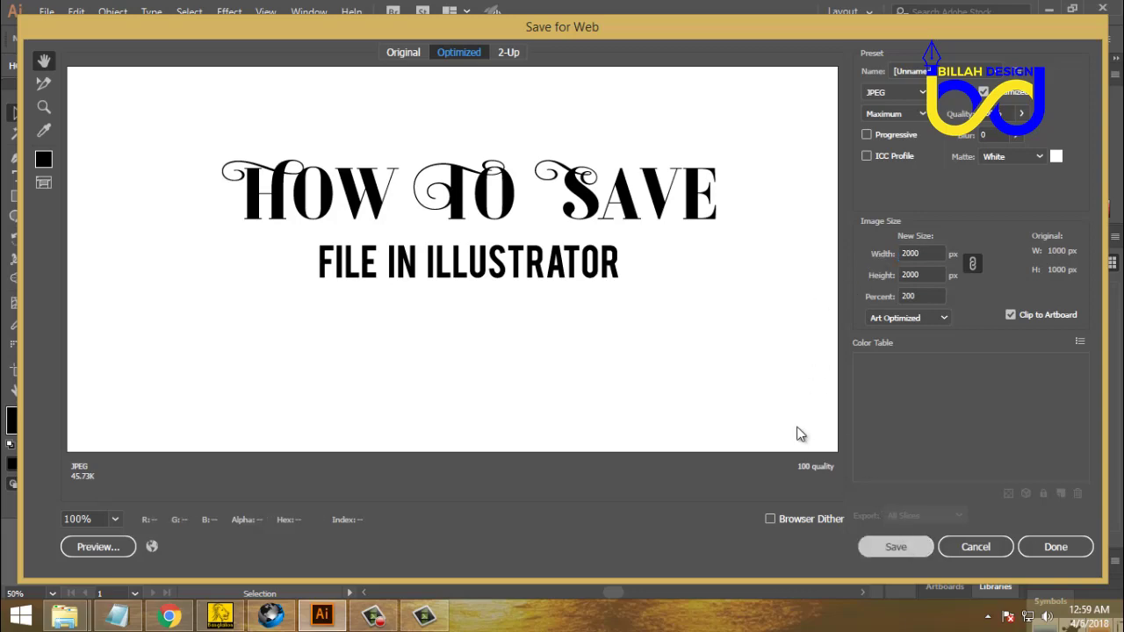
{"action": "scroll", "coordinate": [560, 188], "scroll_direction": "down", "scroll_amount": 10}
{"action": "scroll", "coordinate": [559, 188], "scroll_direction": "right", "scroll_amount": 6}
{"action": "scroll", "coordinate": [463, 276], "scroll_direction": "up", "scroll_amount": 8}
{"action": "scroll", "coordinate": [632, 309], "scroll_direction": "left", "scroll_amount": 3}
{"action": "scroll", "coordinate": [482, 237], "scroll_direction": "right", "scroll_amount": 3}
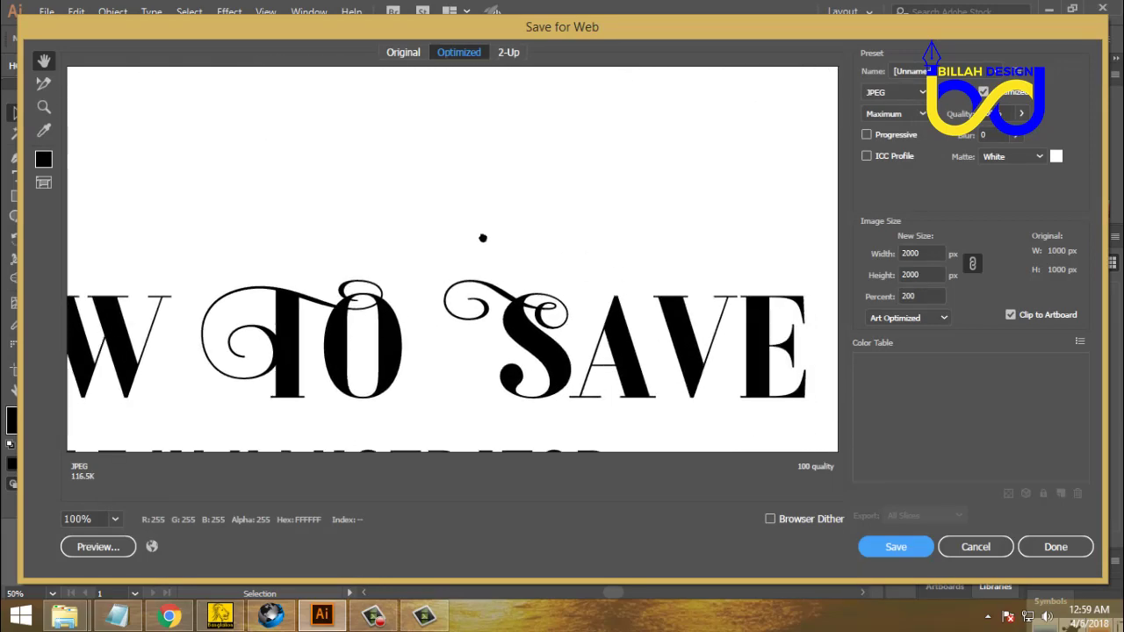
{"action": "scroll", "coordinate": [482, 238], "scroll_direction": "right", "scroll_amount": 3}
{"action": "scroll", "coordinate": [482, 237], "scroll_direction": "down", "scroll_amount": 2}
{"action": "scroll", "coordinate": [556, 296], "scroll_direction": "down", "scroll_amount": 2}
{"action": "scroll", "coordinate": [556, 296], "scroll_direction": "left", "scroll_amount": 2}
{"action": "scroll", "coordinate": [580, 230], "scroll_direction": "left", "scroll_amount": 3}
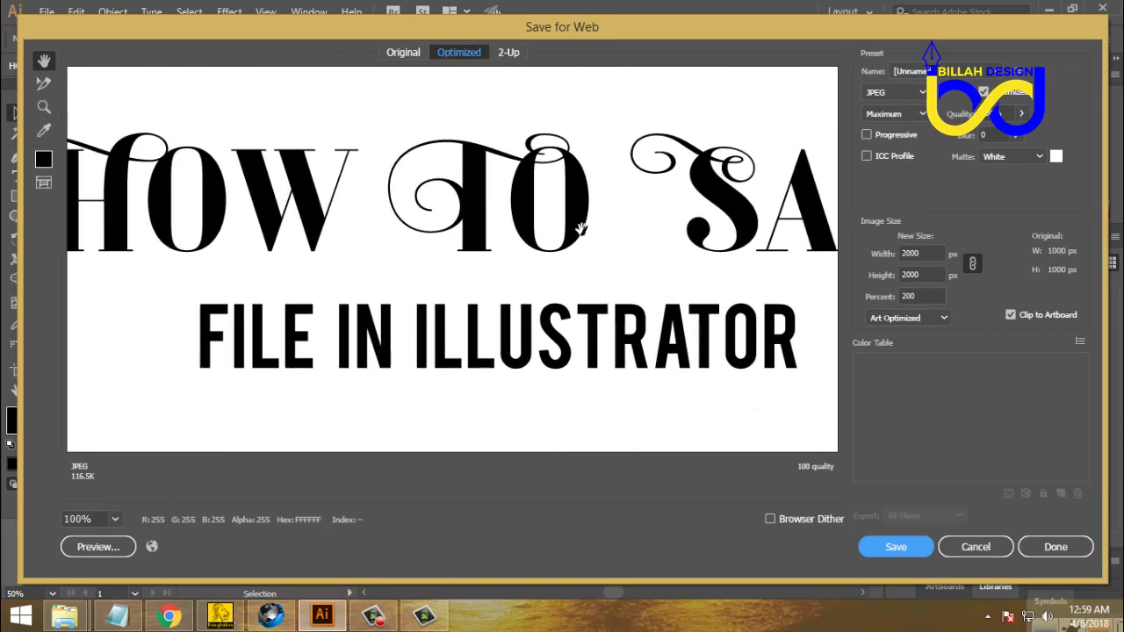
{"action": "scroll", "coordinate": [579, 230], "scroll_direction": "up", "scroll_amount": 2}
{"action": "scroll", "coordinate": [580, 230], "scroll_direction": "left", "scroll_amount": 1}
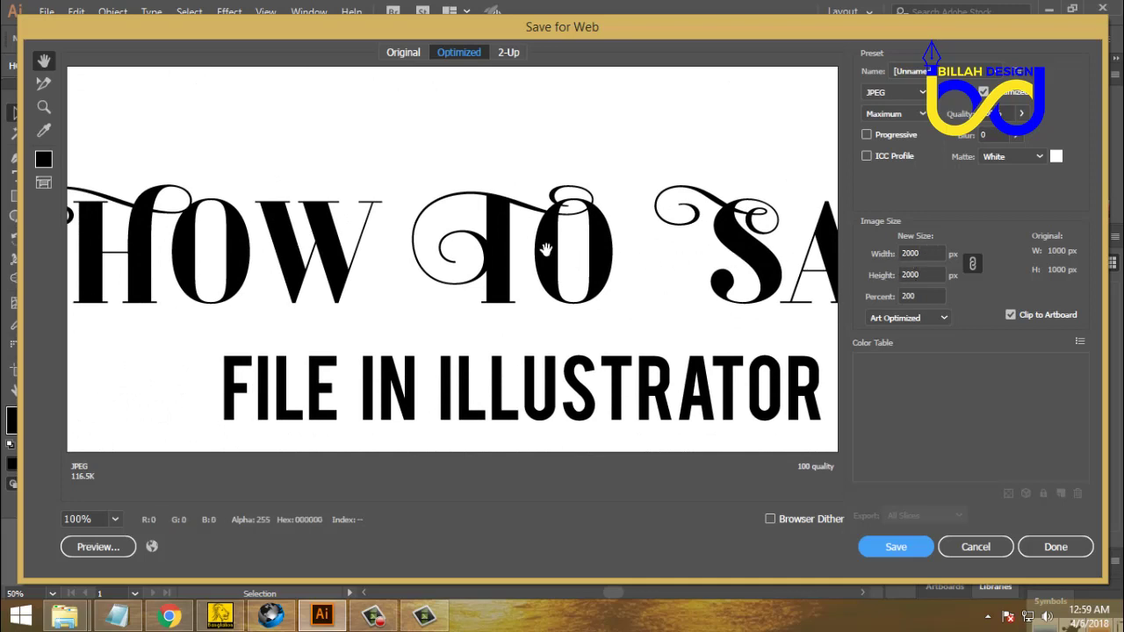
{"action": "scroll", "coordinate": [545, 250], "scroll_direction": "up", "scroll_amount": 1}
{"action": "scroll", "coordinate": [546, 250], "scroll_direction": "left", "scroll_amount": 1}
{"action": "scroll", "coordinate": [547, 258], "scroll_direction": "up", "scroll_amount": 1}
{"action": "scroll", "coordinate": [547, 258], "scroll_direction": "left", "scroll_amount": 1}
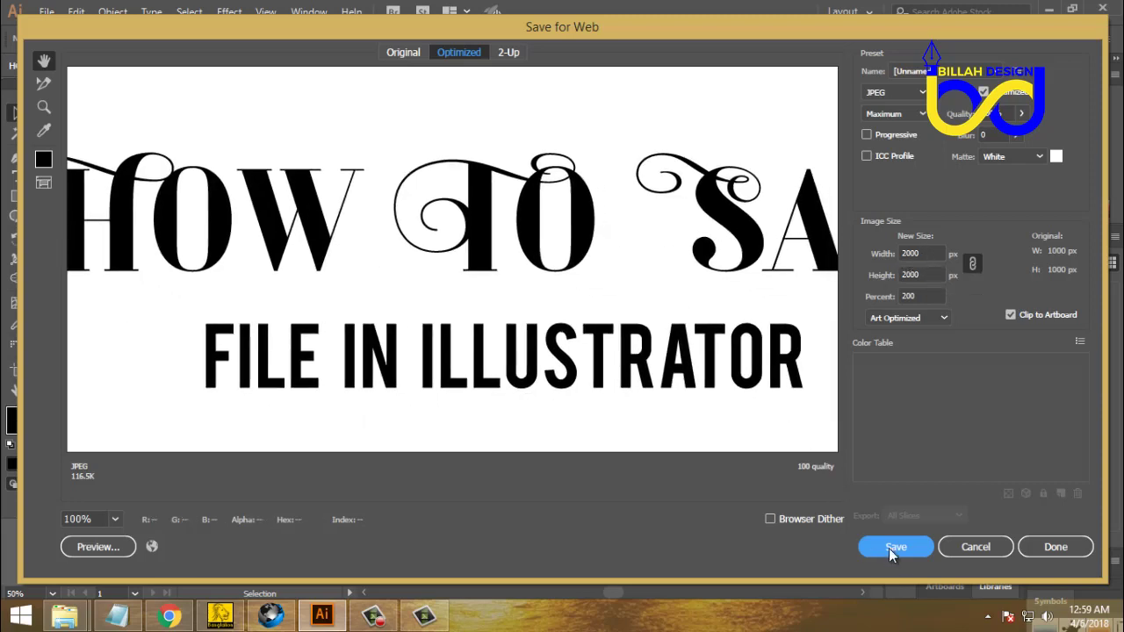
Step: Save the optimized JPEG as HOW-TO-SAVE in the HOW TO SAVE folder on the desktop
{"action": "left_click", "coordinate": [891, 547]}
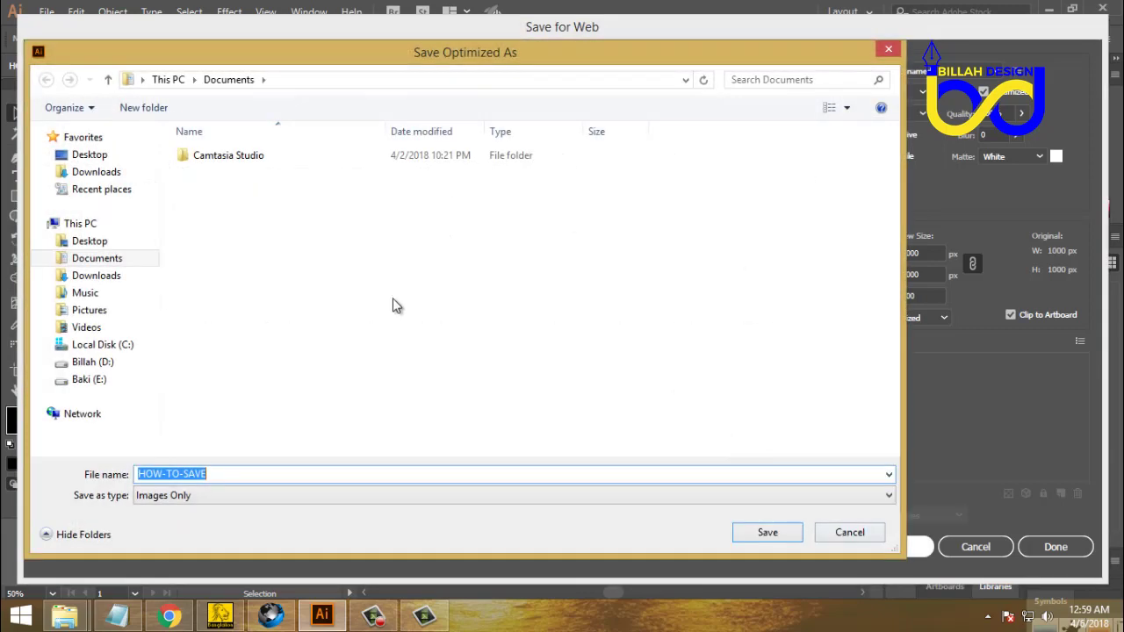
{"action": "left_click", "coordinate": [92, 156]}
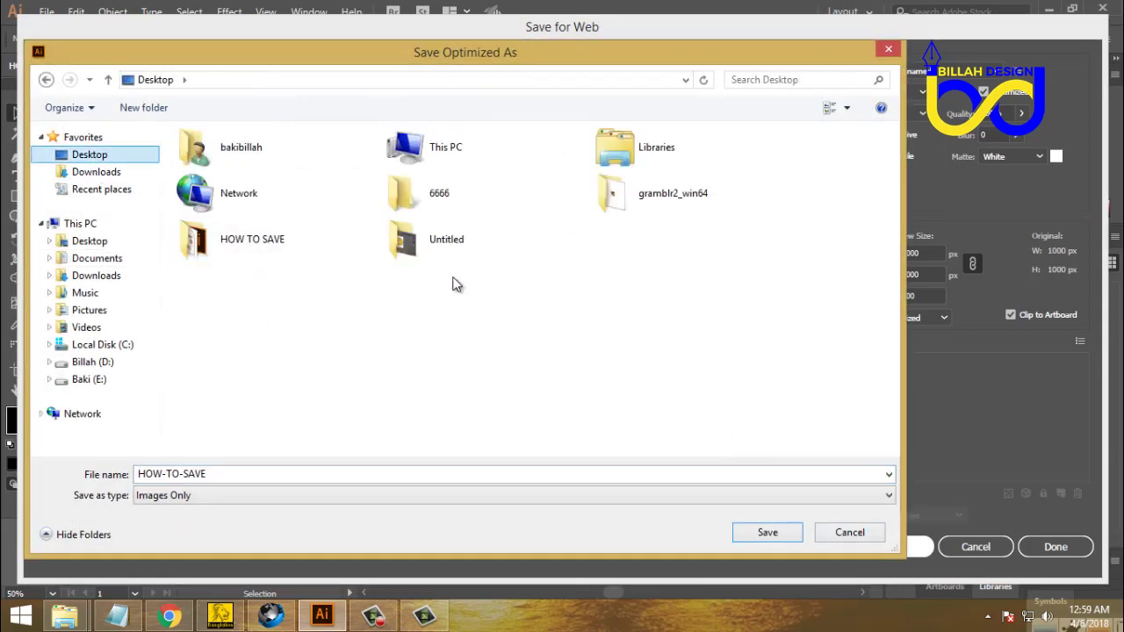
{"action": "double_click", "coordinate": [267, 253]}
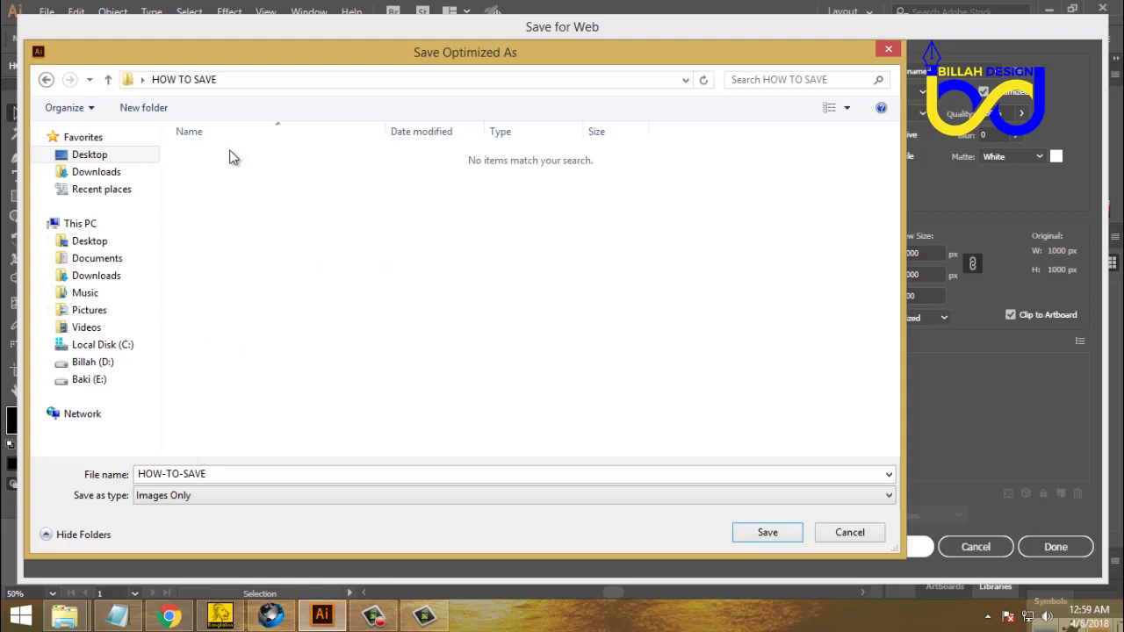
{"action": "left_click", "coordinate": [765, 533]}
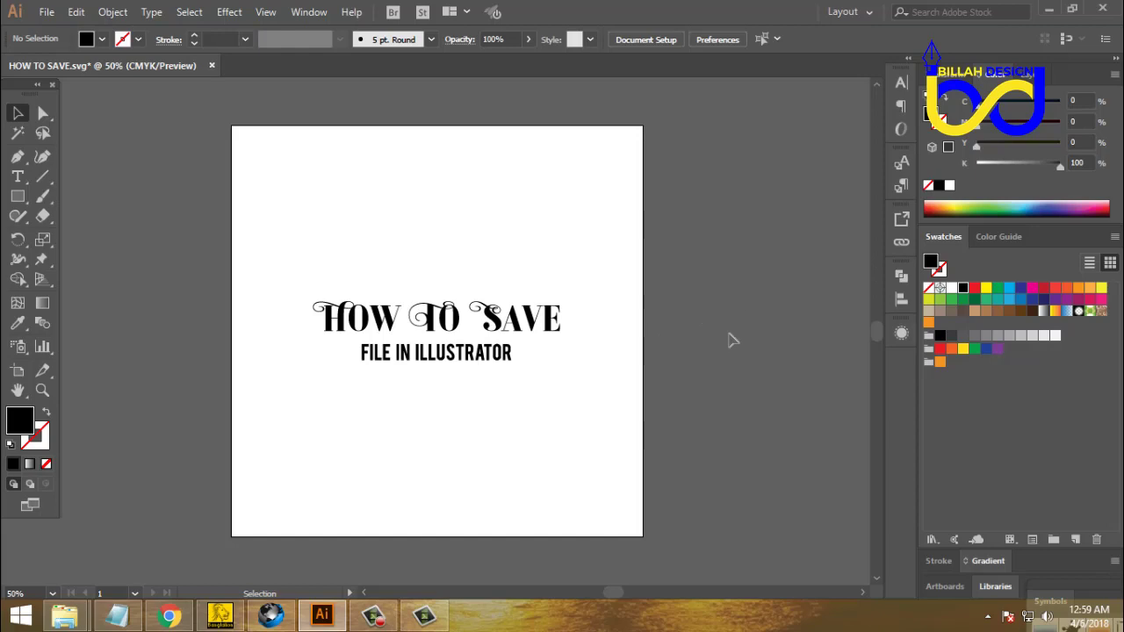
{"action": "left_click", "coordinate": [539, 323]}
{"action": "left_click", "coordinate": [529, 345]}
{"action": "left_click_drag", "start_coordinate": [263, 237], "coordinate": [608, 397]}
{"action": "left_click", "coordinate": [618, 422]}
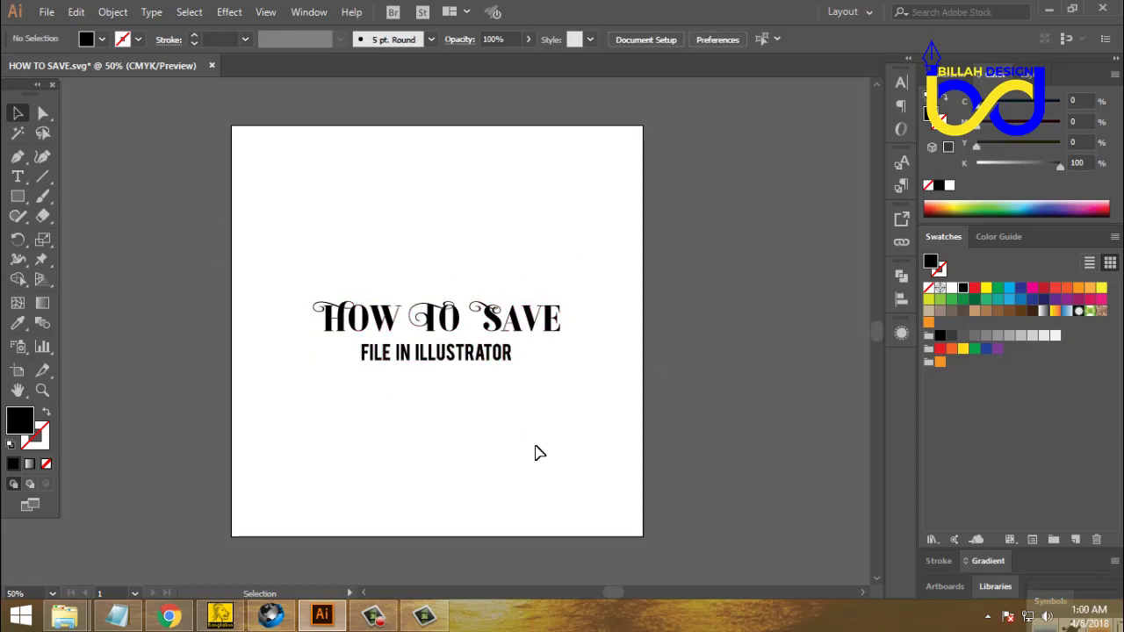
{"action": "left_click_drag", "start_coordinate": [278, 272], "coordinate": [586, 388]}
{"action": "left_click", "coordinate": [603, 439]}
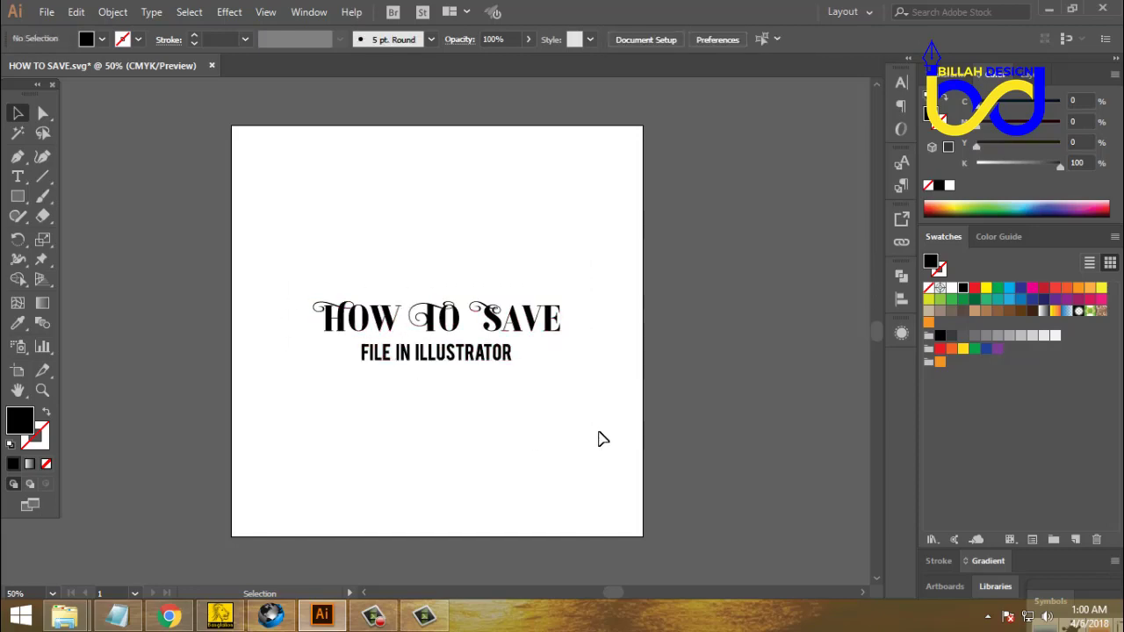
{"action": "left_click_drag", "start_coordinate": [518, 344], "coordinate": [525, 346]}
{"action": "left_click", "coordinate": [566, 426]}
Step: Shrink the artboard from all four sides to about 674 x 238 px around the title artwork
{"action": "double_click", "coordinate": [17, 369]}
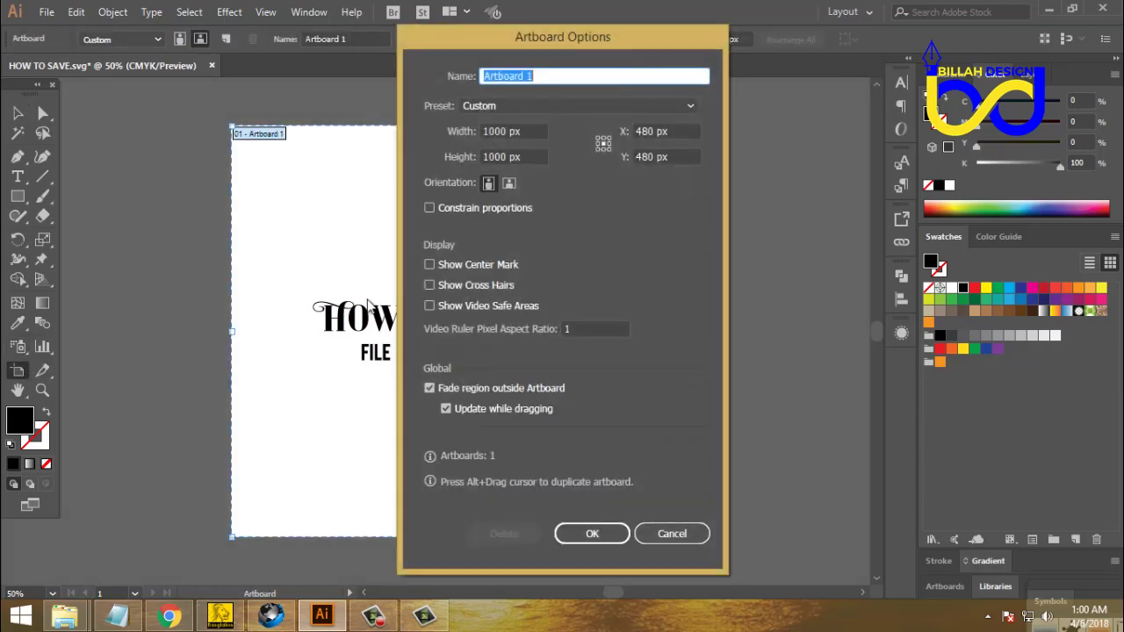
{"action": "left_click", "coordinate": [671, 533]}
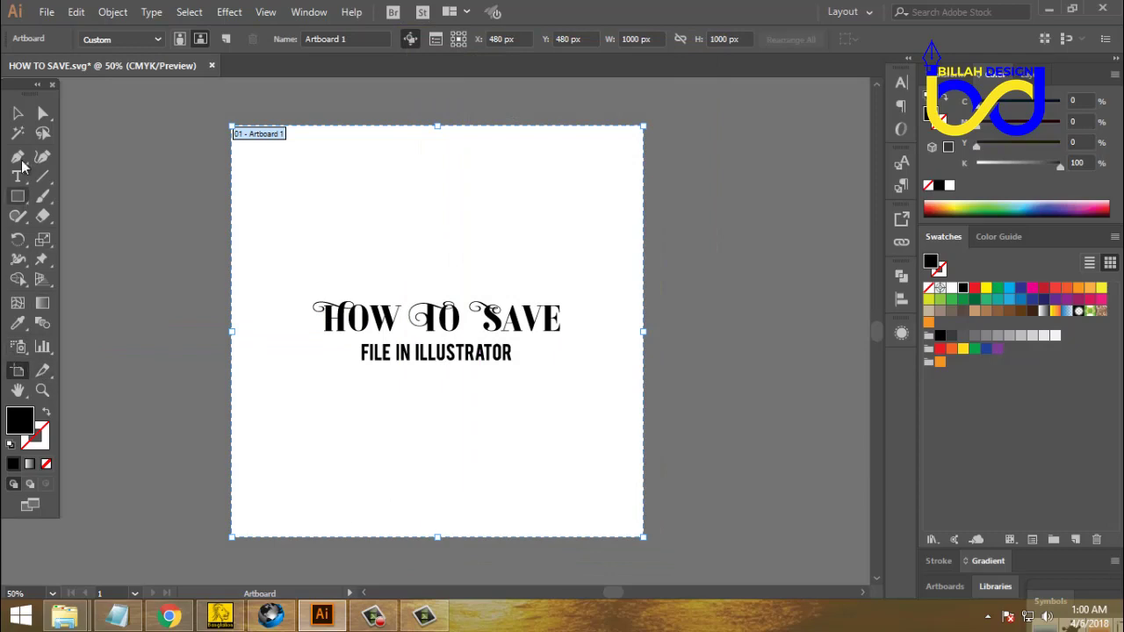
{"action": "left_click", "coordinate": [17, 113]}
{"action": "left_click", "coordinate": [18, 370]}
{"action": "left_click_drag", "start_coordinate": [441, 535], "coordinate": [440, 381]}
{"action": "left_click_drag", "start_coordinate": [439, 126], "coordinate": [439, 282]}
{"action": "left_click_drag", "start_coordinate": [640, 333], "coordinate": [579, 332]}
{"action": "left_click_drag", "start_coordinate": [231, 332], "coordinate": [303, 334]}
{"action": "left_click", "coordinate": [18, 112]}
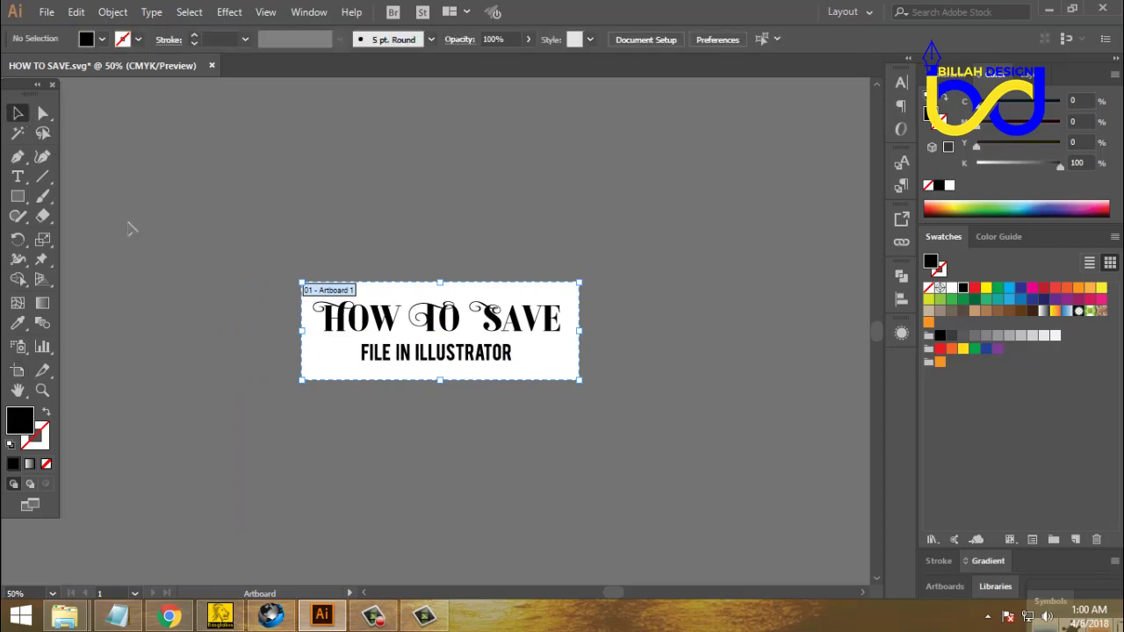
Step: Centre the grouped title artwork on the cropped artboard
{"action": "key", "text": "ctrl+1"}
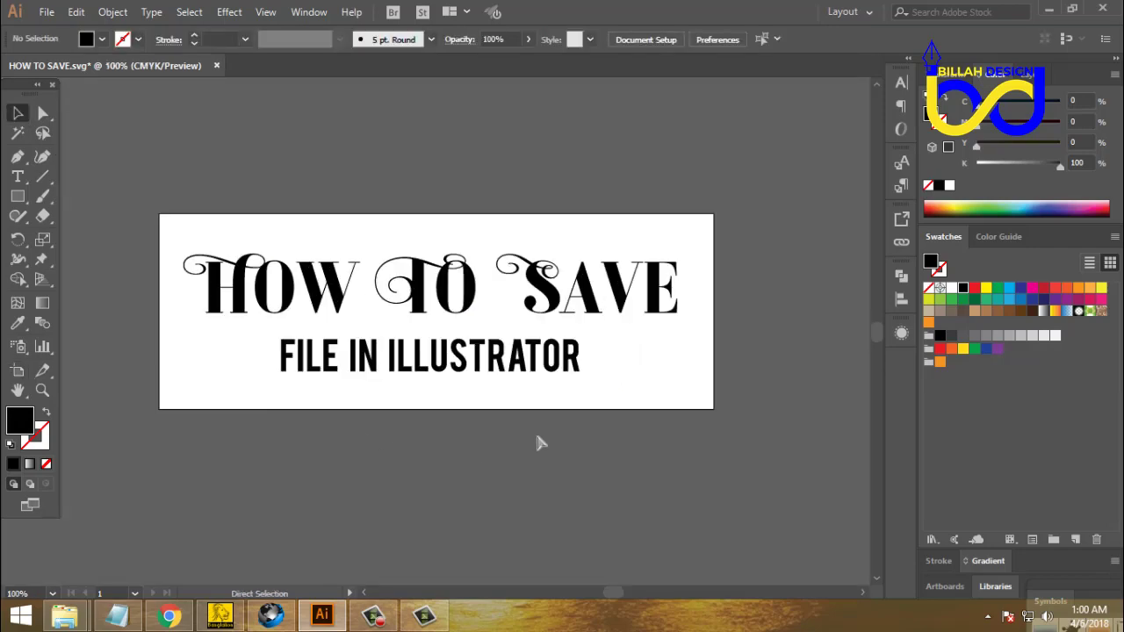
{"action": "left_click_drag", "start_coordinate": [576, 425], "coordinate": [574, 411]}
{"action": "left_click", "coordinate": [514, 352]}
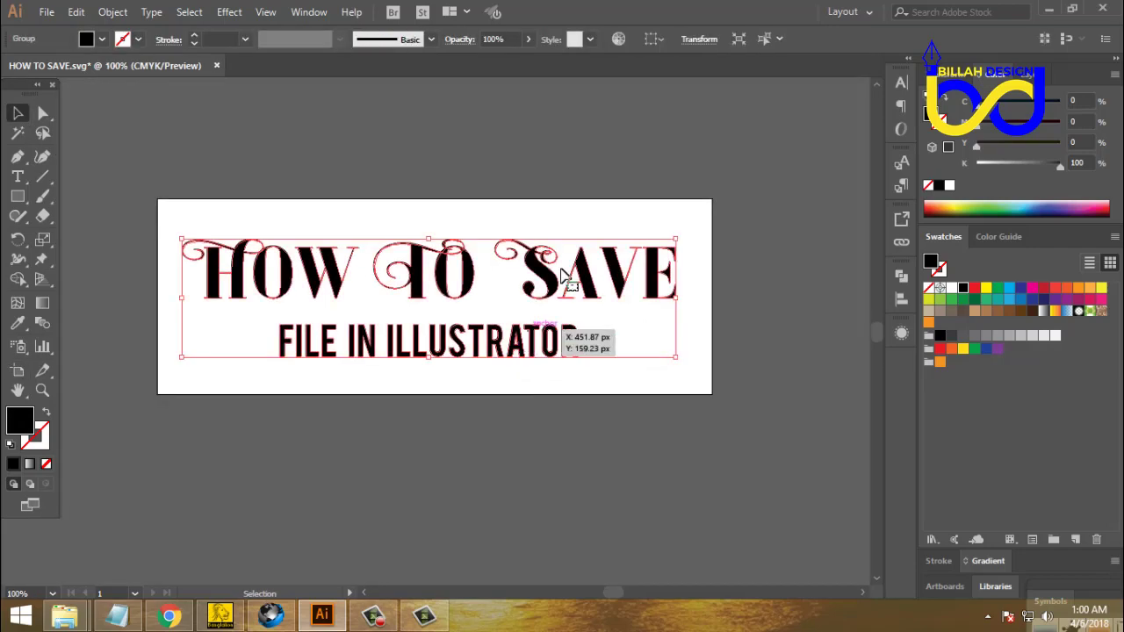
{"action": "left_click", "coordinate": [662, 87]}
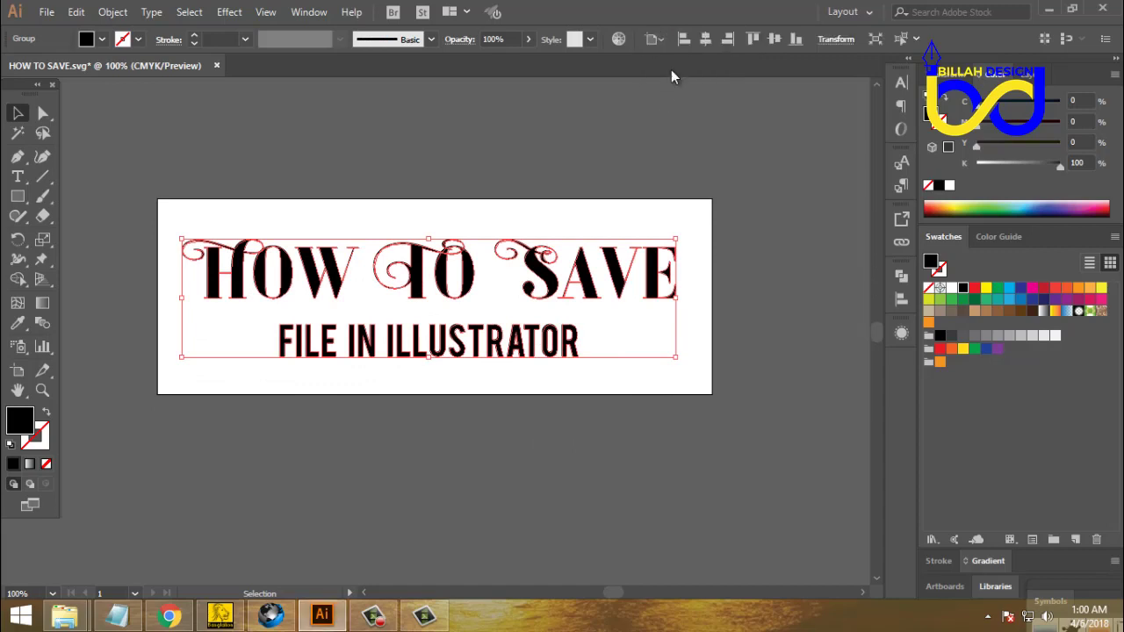
{"action": "left_click", "coordinate": [706, 39]}
{"action": "left_click", "coordinate": [777, 101]}
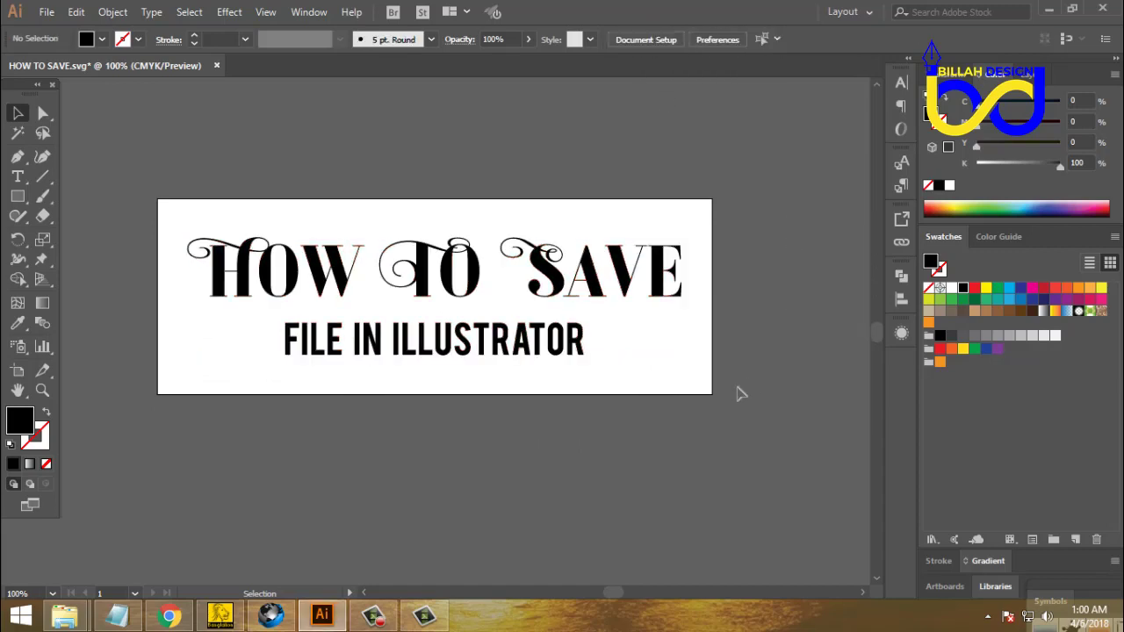
{"action": "left_click_drag", "start_coordinate": [612, 376], "coordinate": [614, 387]}
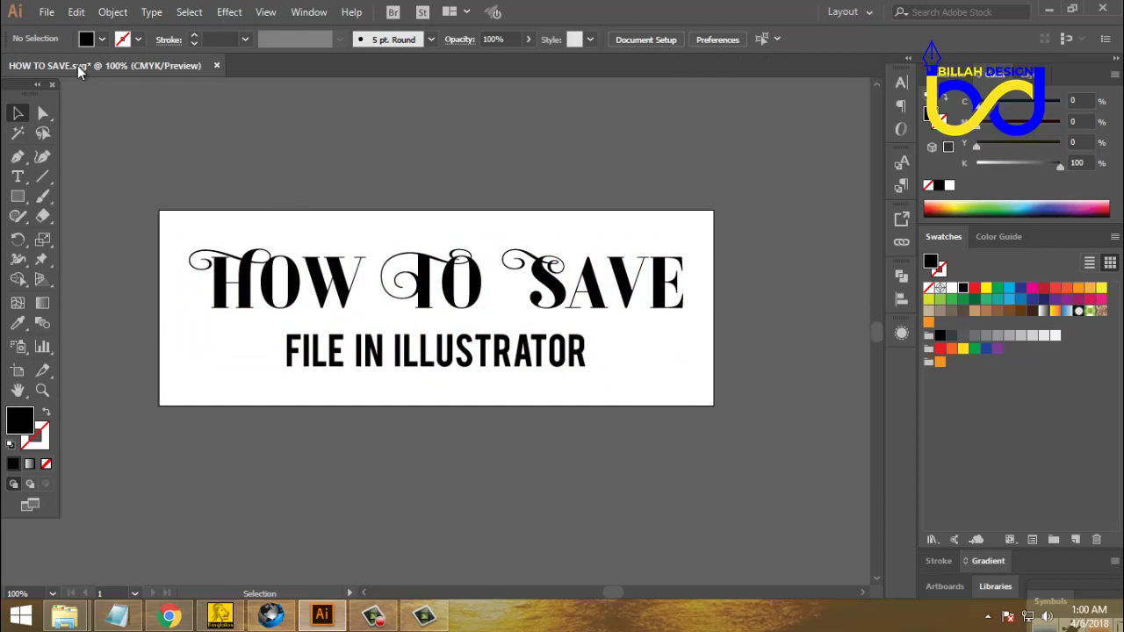
Step: Start a Save for Web (Legacy) JPEG export of the cropped artboard with the width set to 2000 px
{"action": "left_click", "coordinate": [47, 12]}
{"action": "mouse_move", "coordinate": [99, 304]}
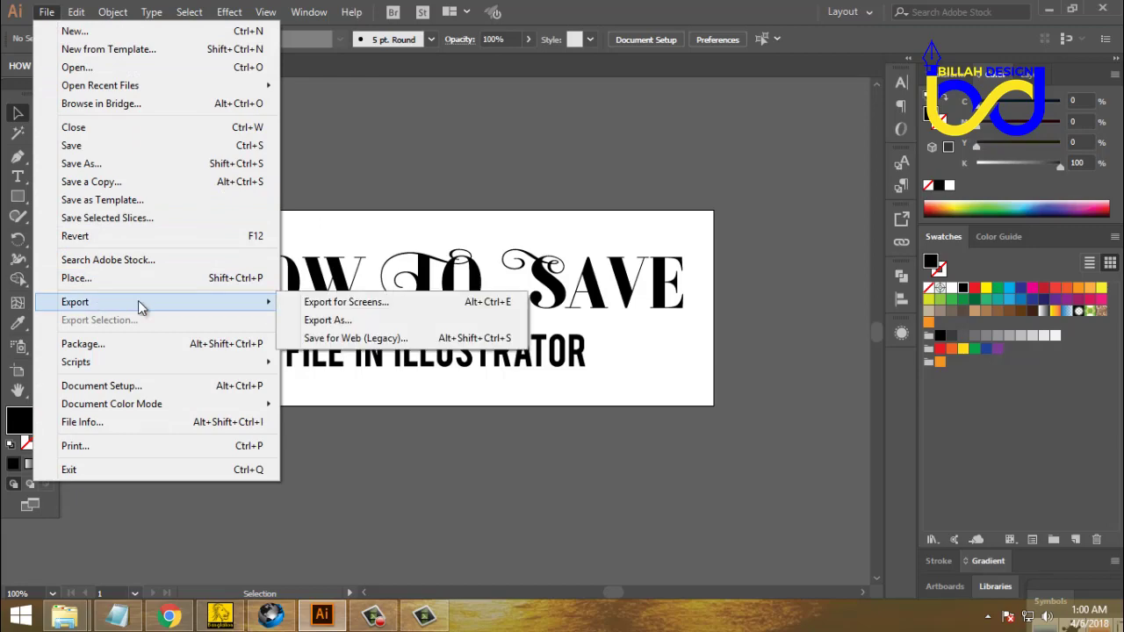
{"action": "left_click", "coordinate": [327, 340]}
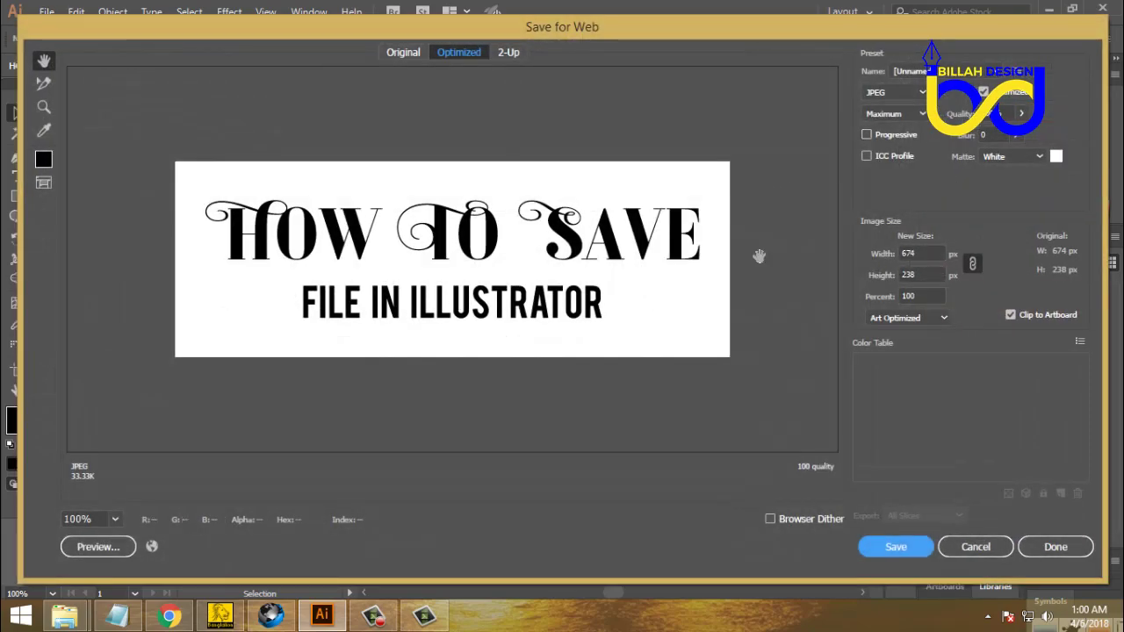
{"action": "left_click", "coordinate": [926, 253]}
{"action": "type", "text": "2000"}
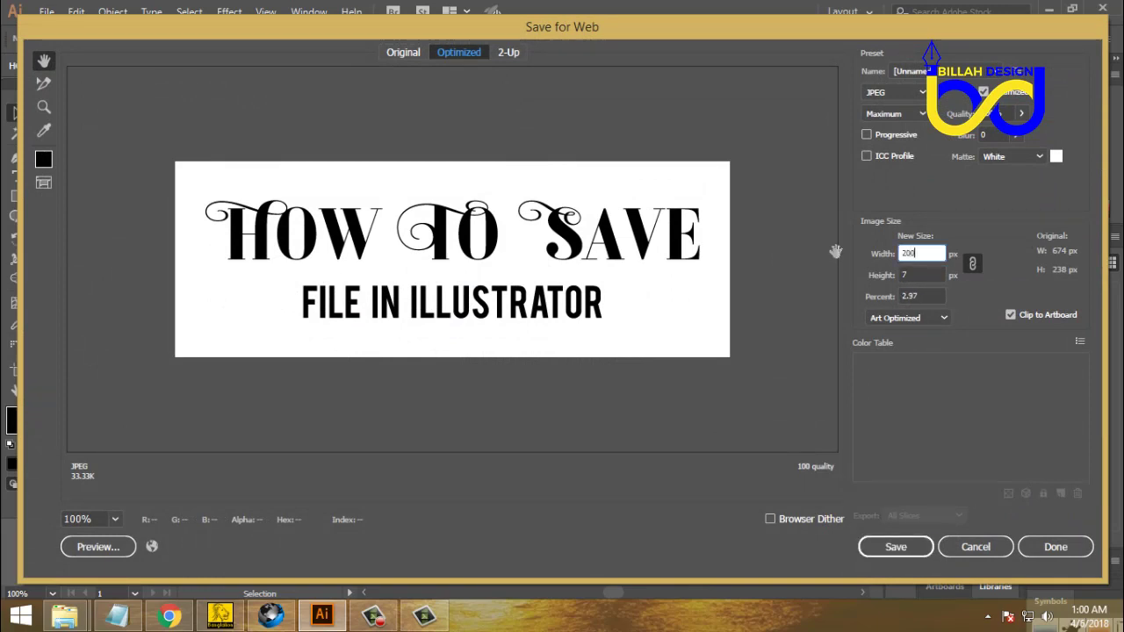
{"action": "left_click", "coordinate": [923, 542]}
{"action": "left_click_drag", "start_coordinate": [627, 344], "coordinate": [781, 422]}
Step: Save the cropped JPEG as HOW-TO-SAVE2 in the HOW TO SAVE folder
{"action": "left_click", "coordinate": [895, 549]}
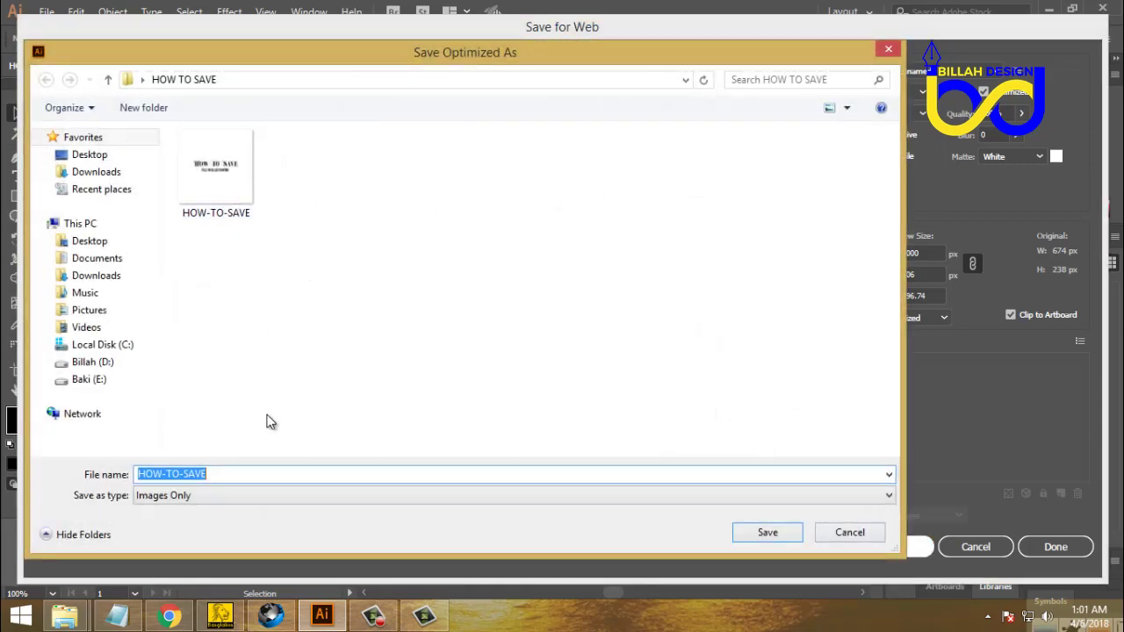
{"action": "left_click", "coordinate": [279, 474]}
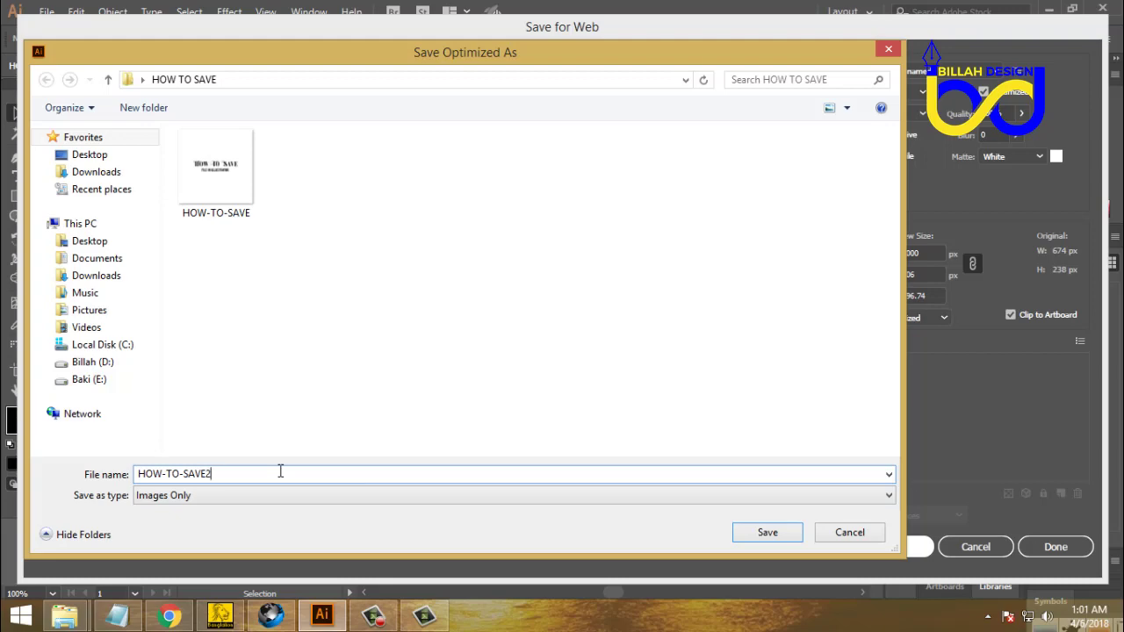
{"action": "left_click", "coordinate": [767, 533]}
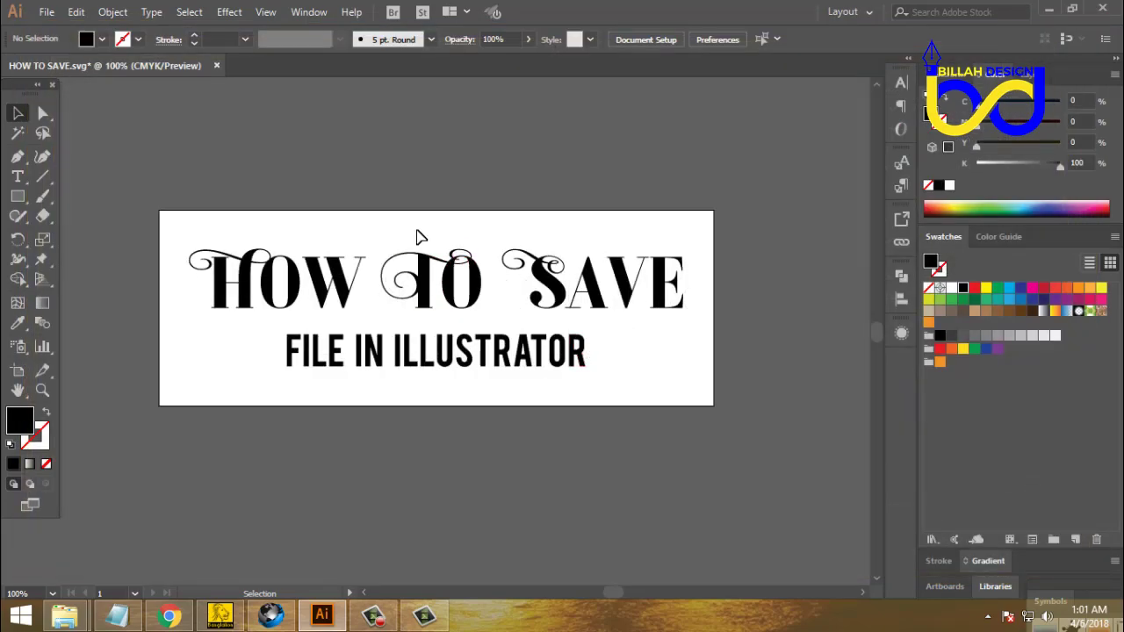
{"action": "left_click", "coordinate": [456, 275]}
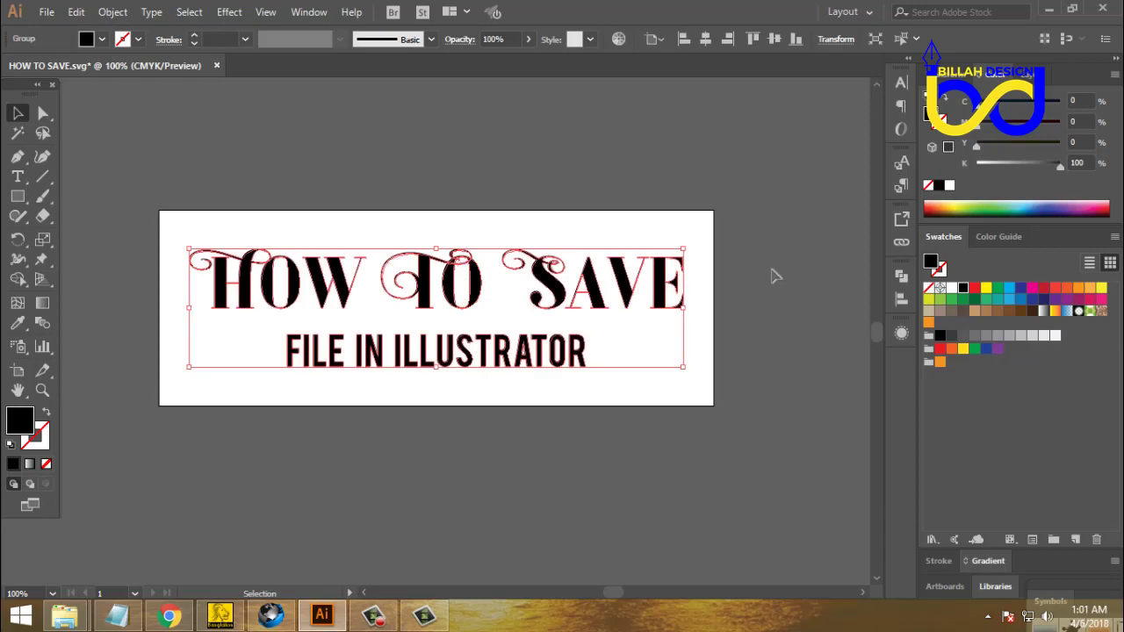
{"action": "left_click", "coordinate": [738, 345]}
{"action": "left_click", "coordinate": [603, 314]}
{"action": "left_click", "coordinate": [602, 363]}
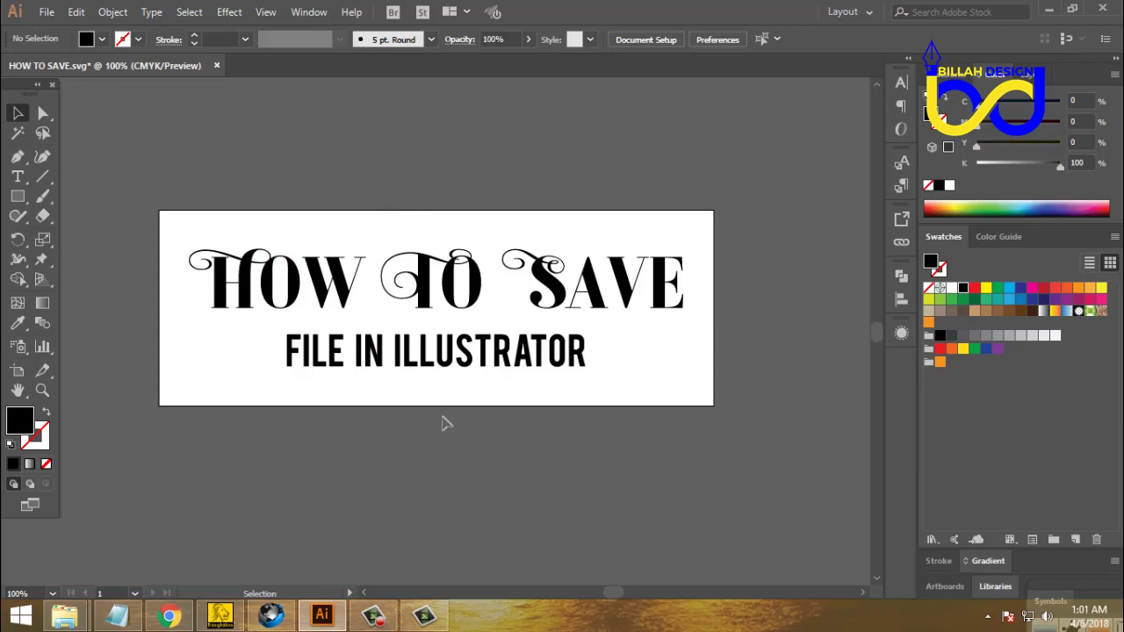
{"action": "left_click", "coordinate": [425, 279]}
{"action": "left_click", "coordinate": [382, 234]}
Step: Start another Save for Web (Legacy) export with the format set to PNG-24 and Transparency kept on
{"action": "left_click", "coordinate": [49, 14]}
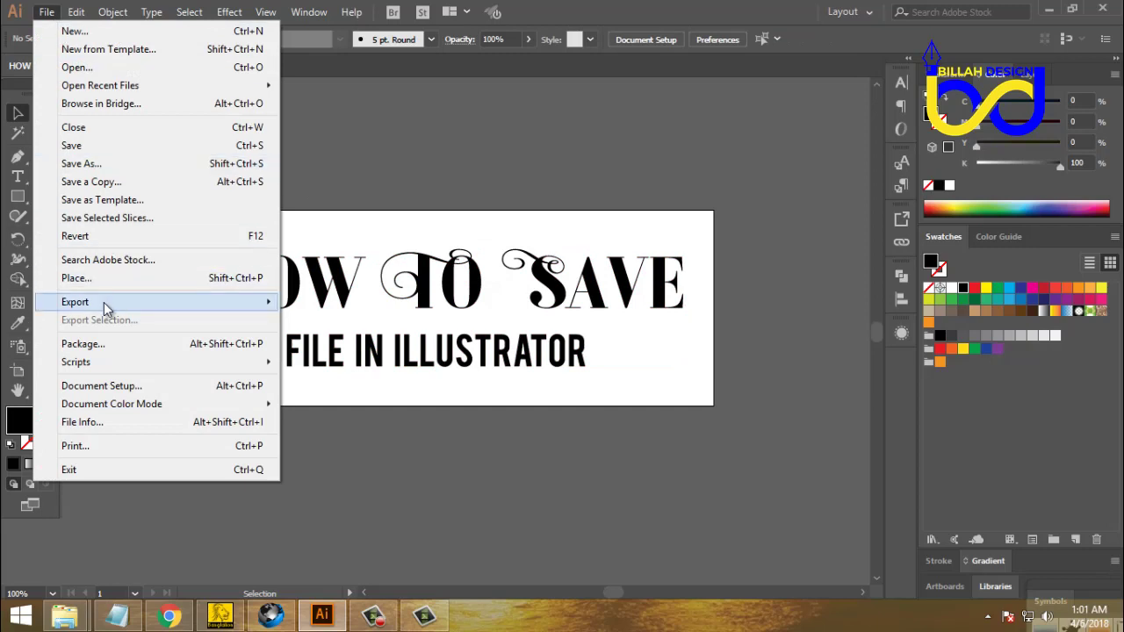
{"action": "mouse_move", "coordinate": [97, 303]}
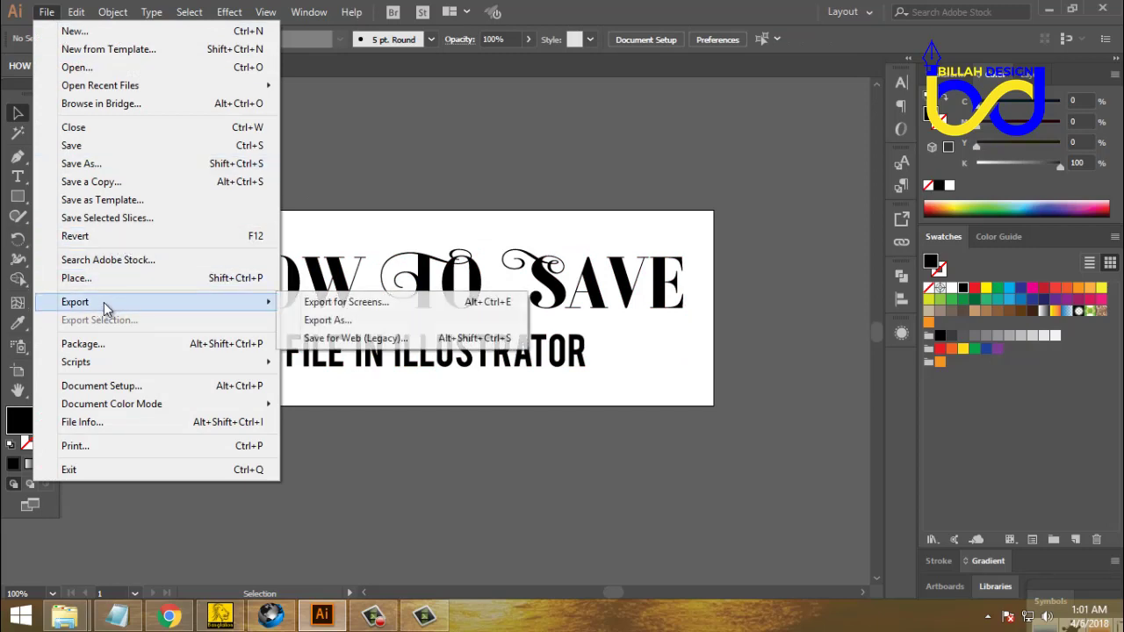
{"action": "left_click", "coordinate": [376, 346]}
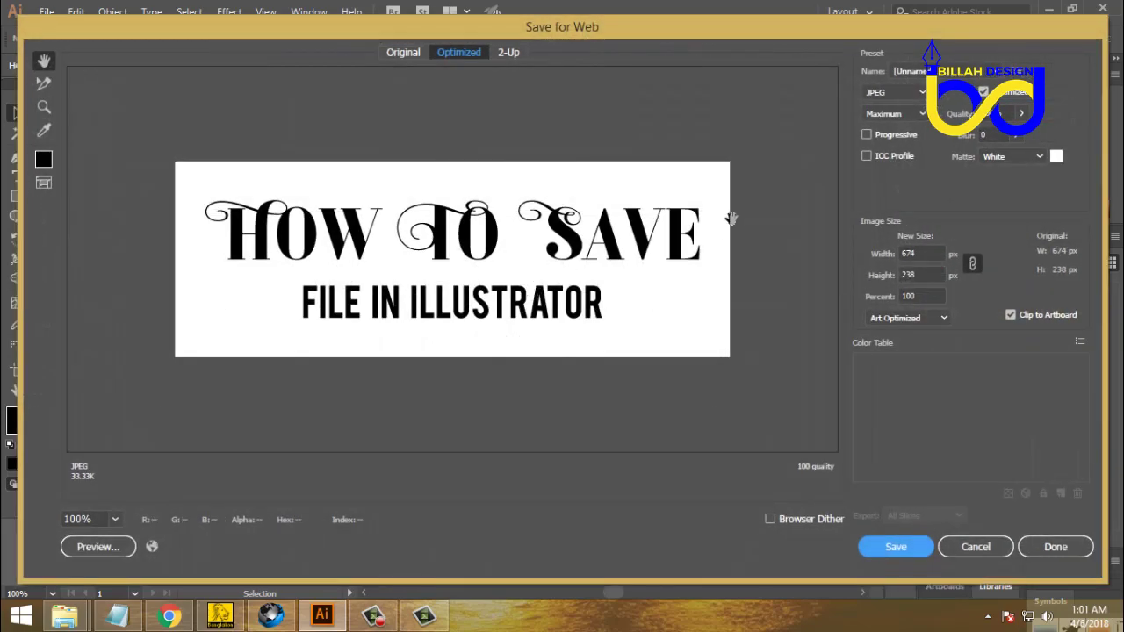
{"action": "left_click", "coordinate": [897, 92]}
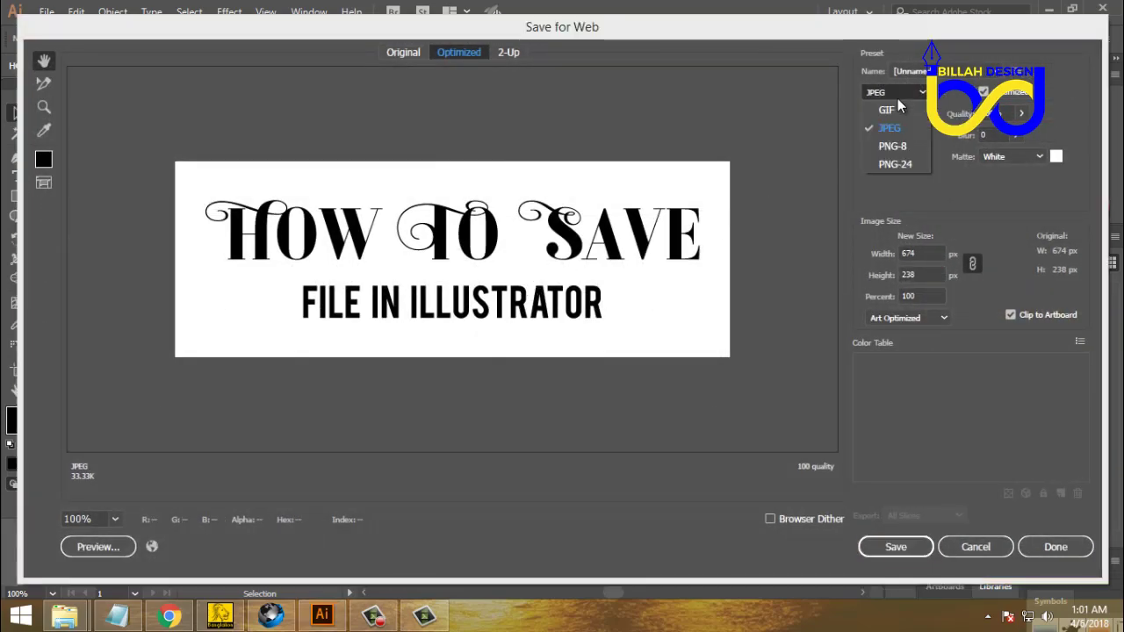
{"action": "left_click", "coordinate": [900, 166]}
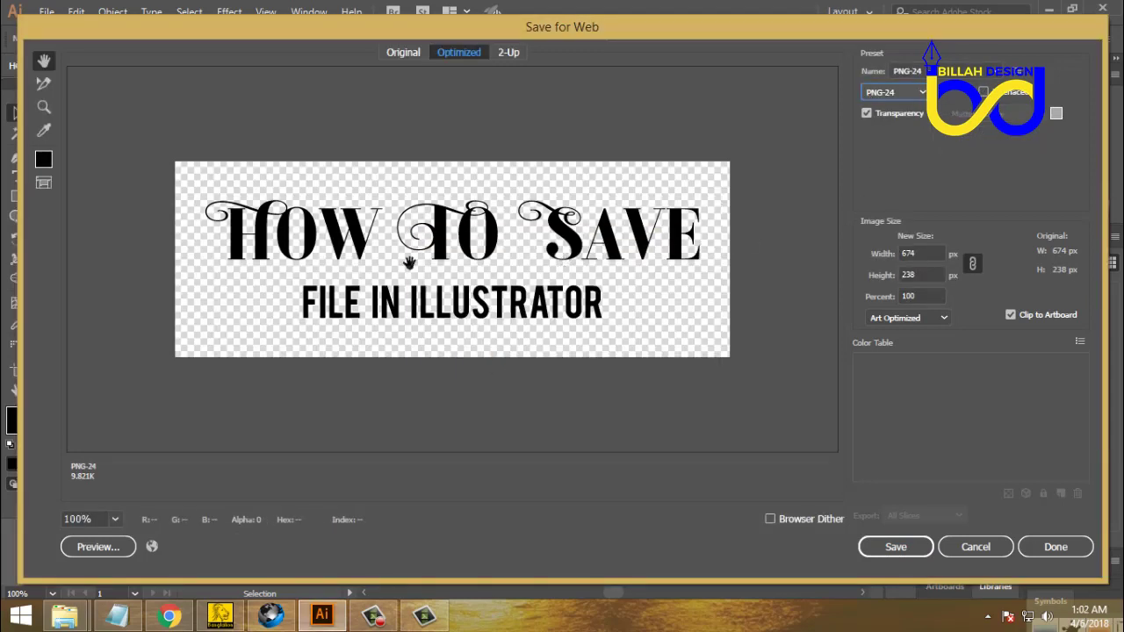
Step: Set the exported PNG's width to 2000 px with proportions linked and check the enlarged preview
{"action": "left_click", "coordinate": [925, 253]}
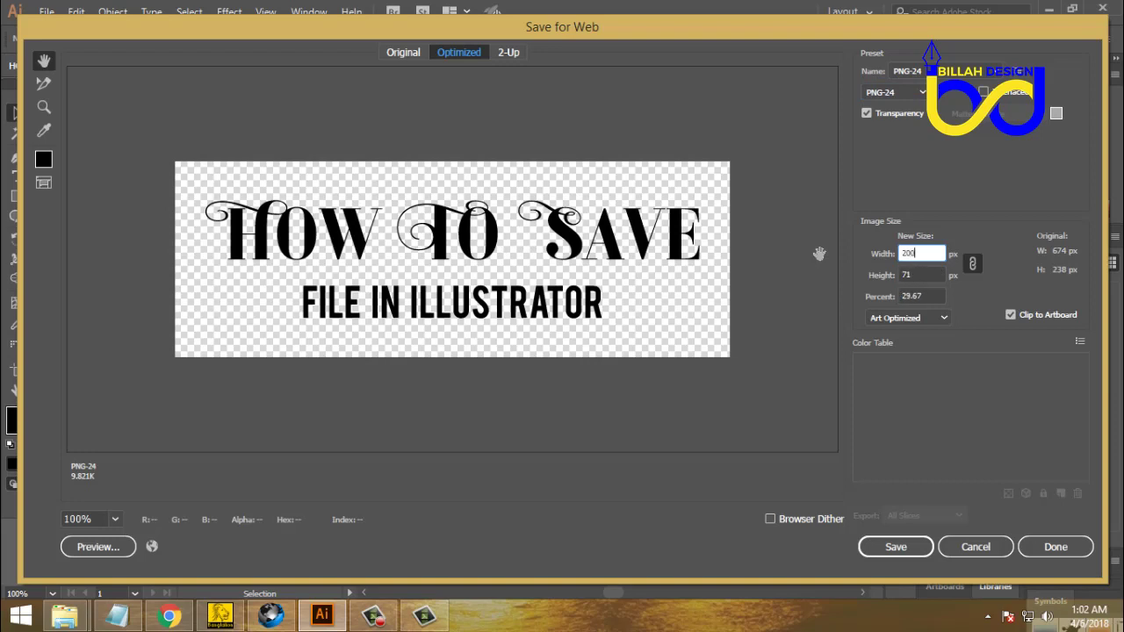
{"action": "left_click", "coordinate": [903, 546]}
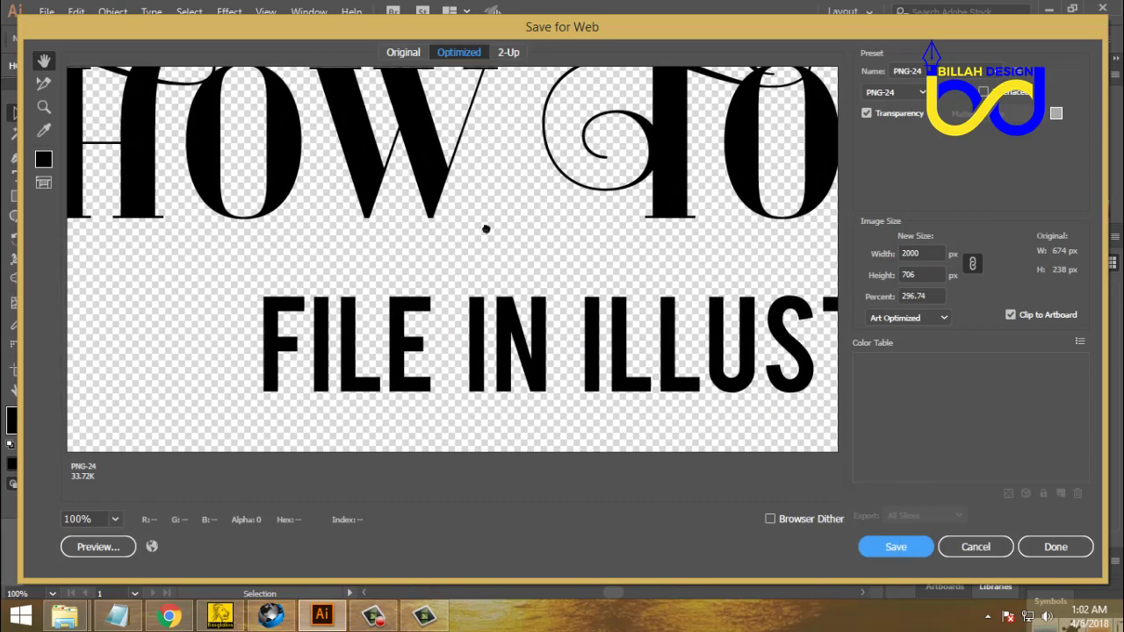
{"action": "left_click_drag", "start_coordinate": [486, 228], "coordinate": [618, 271]}
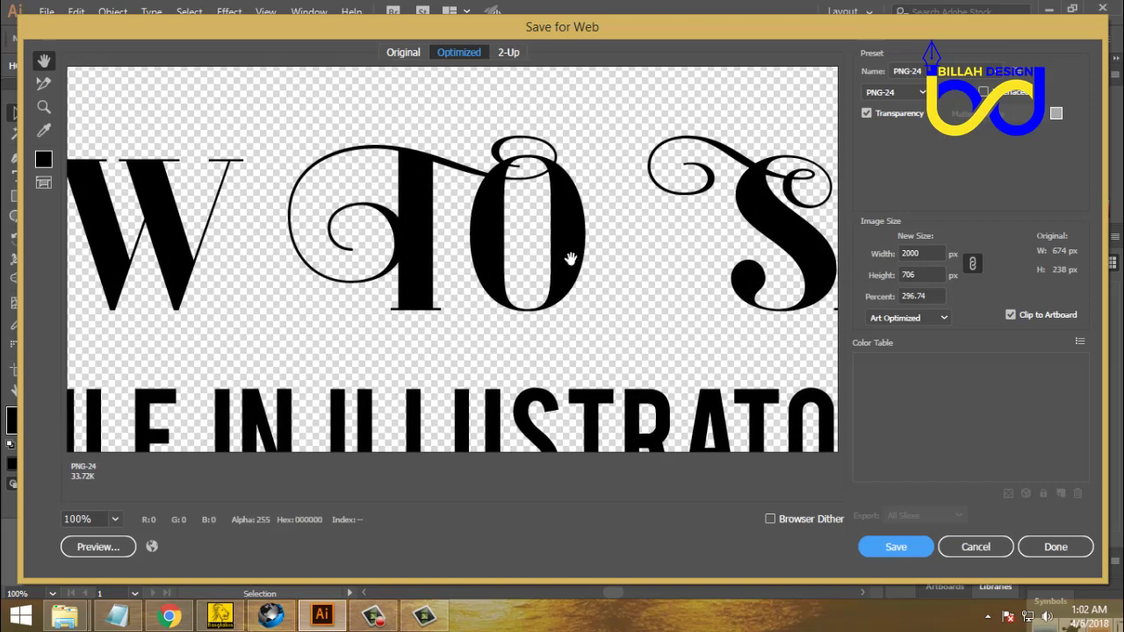
Step: Save the transparent PNG as HOW-TO-SAVE in the HOW TO SAVE folder
{"action": "left_click_drag", "start_coordinate": [483, 262], "coordinate": [457, 141]}
{"action": "left_click", "coordinate": [902, 552]}
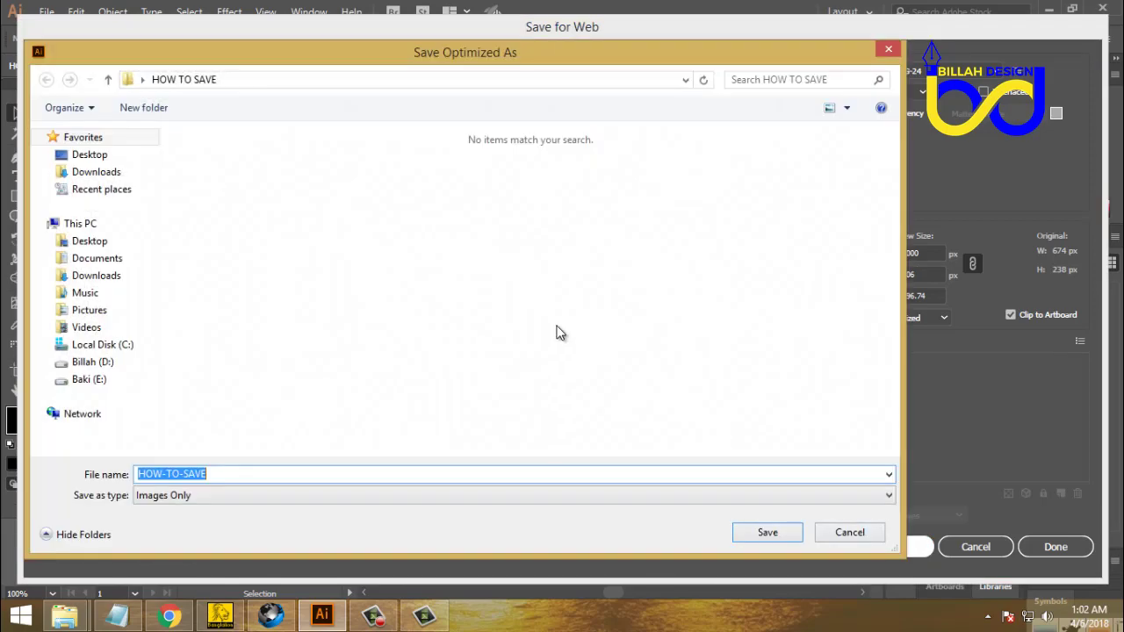
{"action": "left_click", "coordinate": [776, 537]}
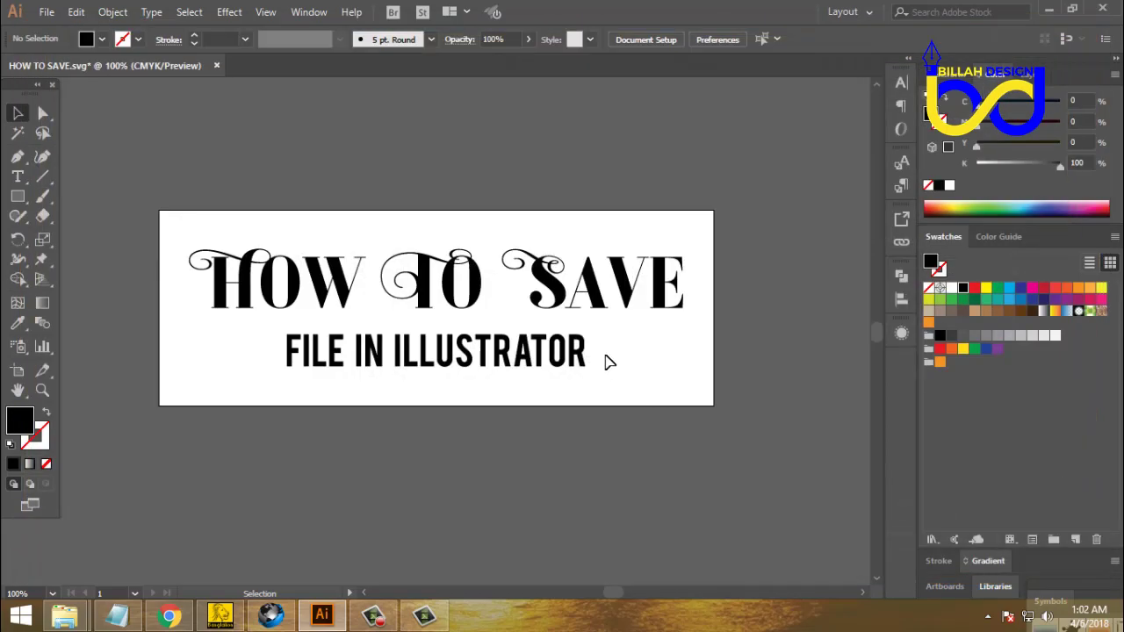
{"action": "left_click", "coordinate": [592, 298]}
{"action": "left_click", "coordinate": [675, 461]}
Step: Look through the file formats offered by Export As and close the dialog without exporting
{"action": "left_click", "coordinate": [46, 12]}
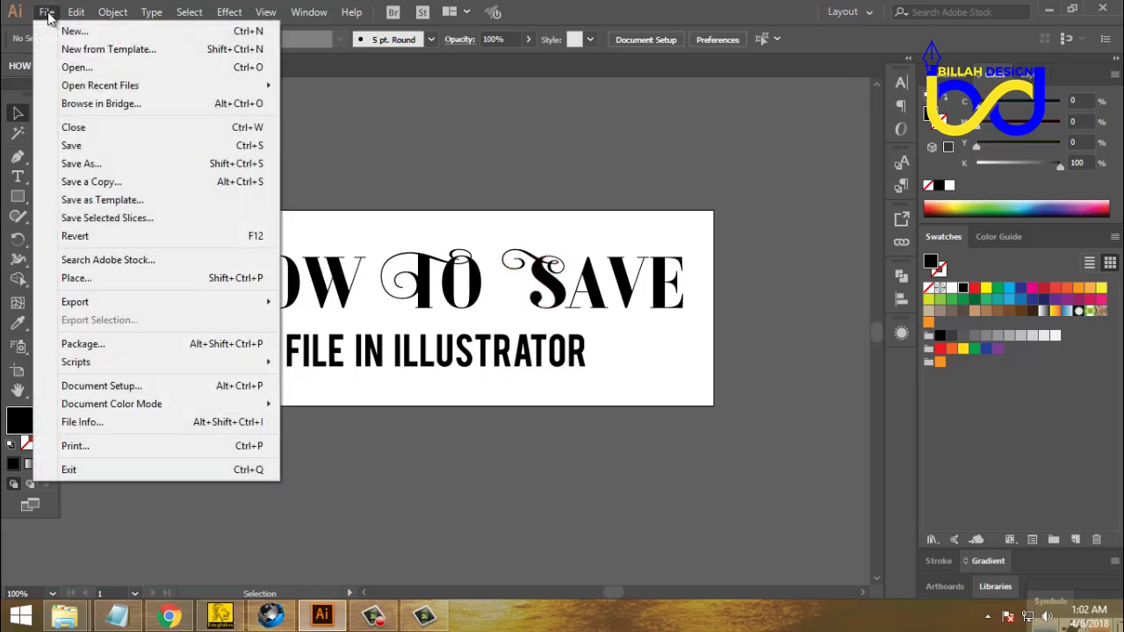
{"action": "mouse_move", "coordinate": [92, 303]}
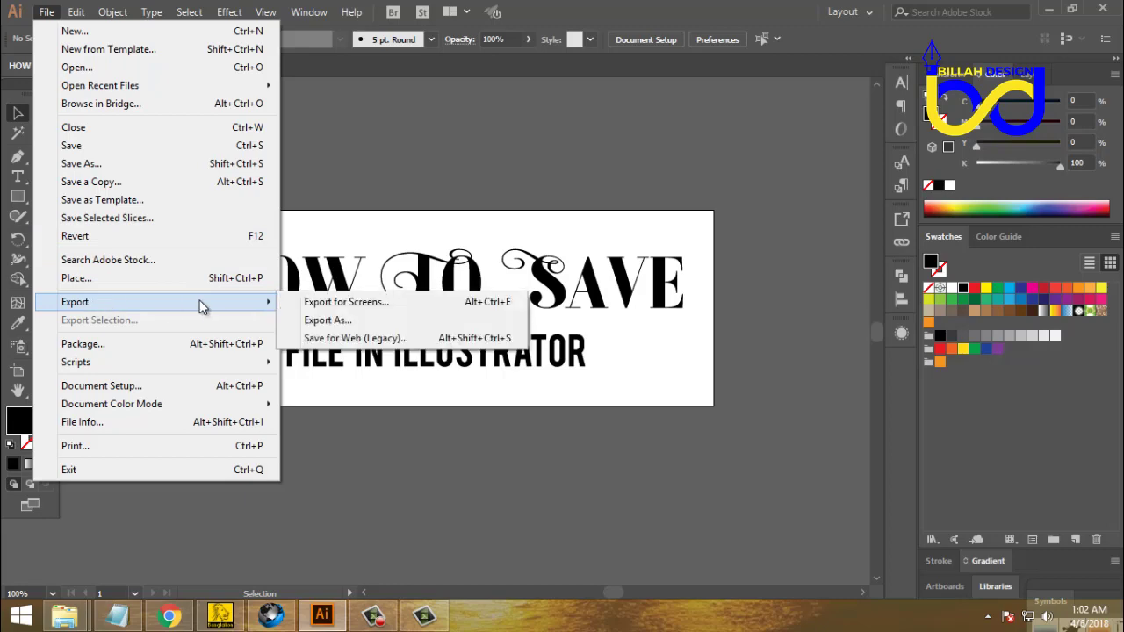
{"action": "left_click", "coordinate": [331, 322]}
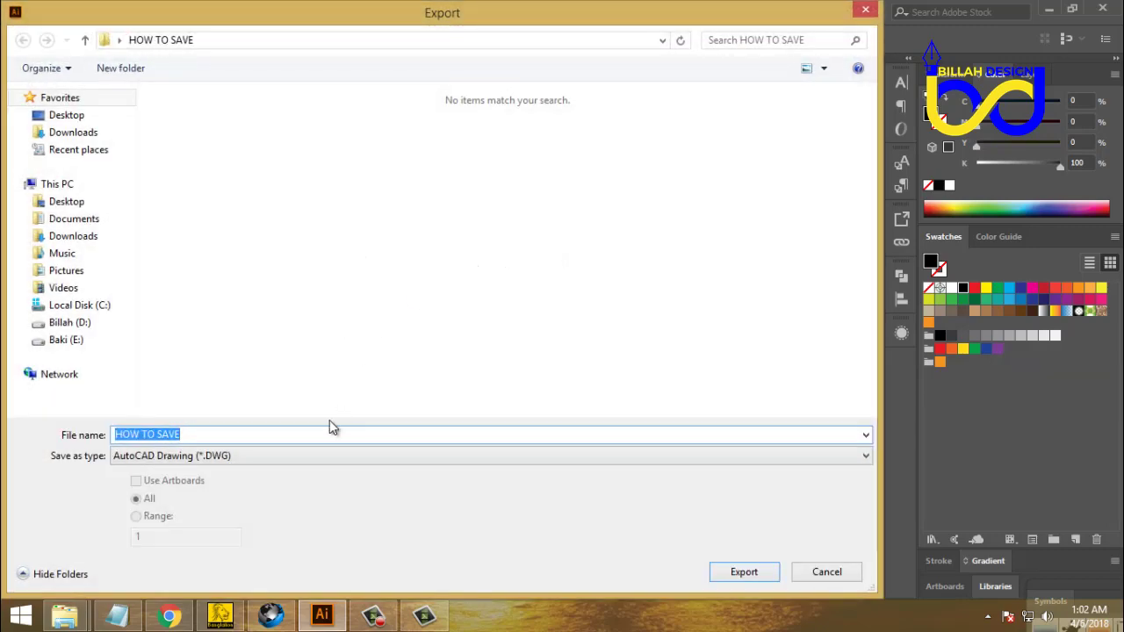
{"action": "left_click", "coordinate": [254, 461]}
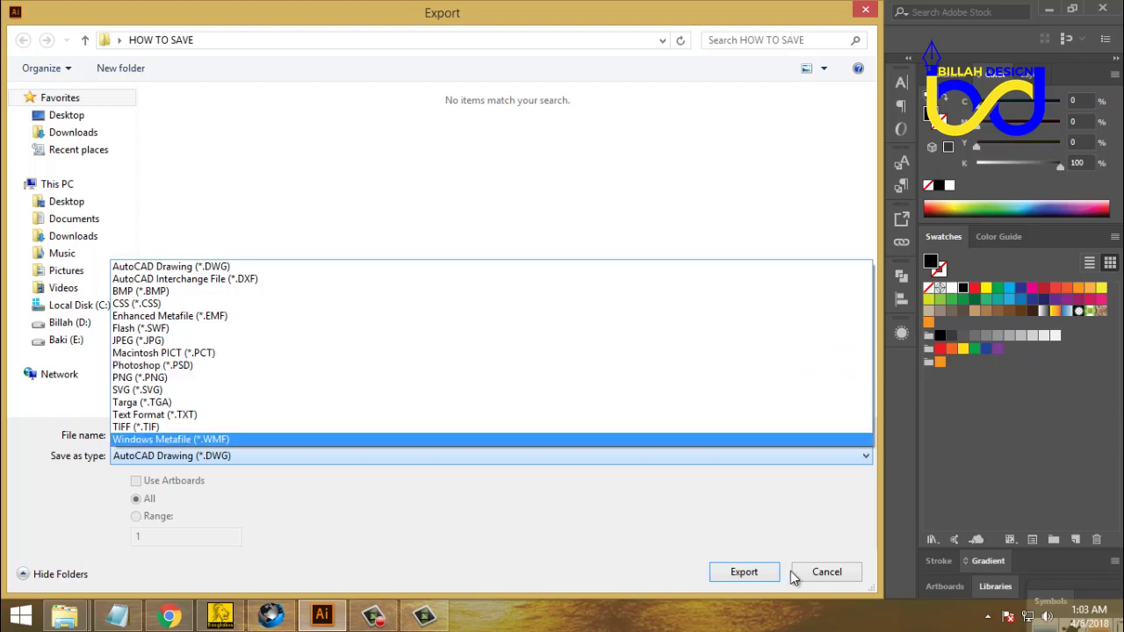
{"action": "left_click", "coordinate": [822, 577]}
{"action": "left_click", "coordinate": [822, 577]}
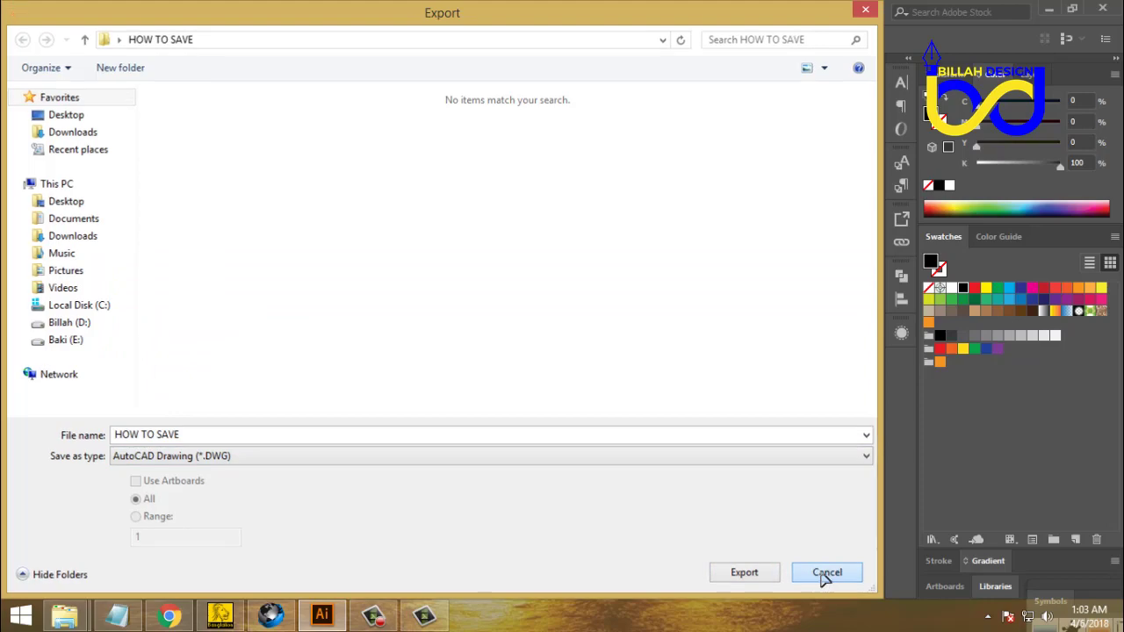
Step: Ungroup the title artwork until its letters can be selected separately
{"action": "right_click", "coordinate": [450, 266]}
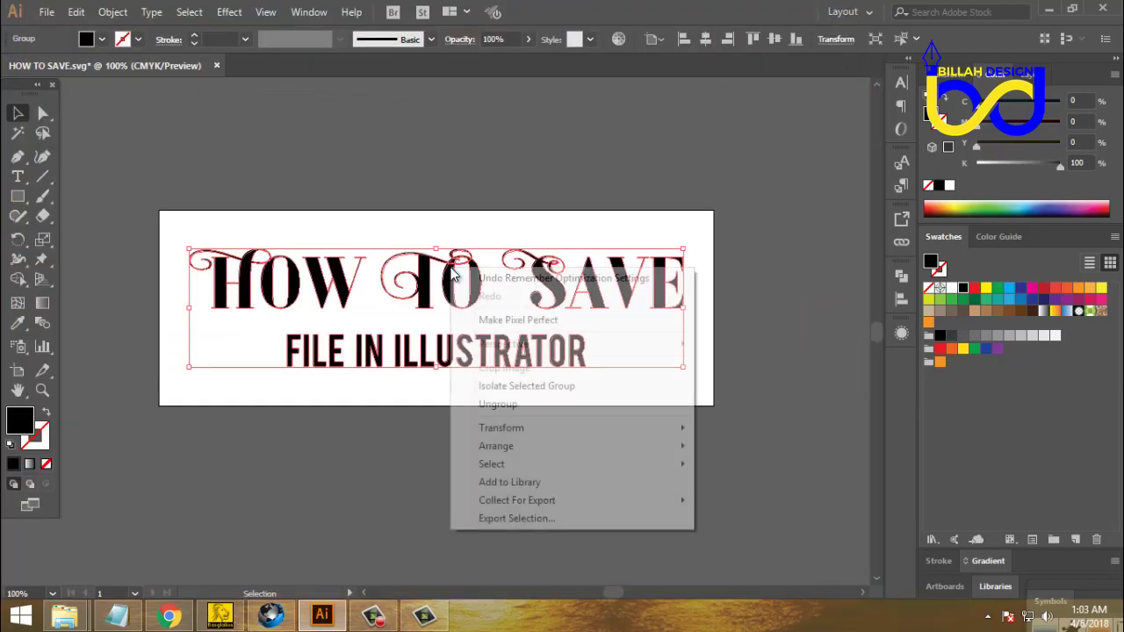
{"action": "left_click", "coordinate": [498, 404]}
{"action": "left_click", "coordinate": [524, 424]}
{"action": "left_click", "coordinate": [363, 281]}
{"action": "left_click", "coordinate": [422, 439]}
{"action": "left_click", "coordinate": [338, 281]}
{"action": "left_click", "coordinate": [416, 469]}
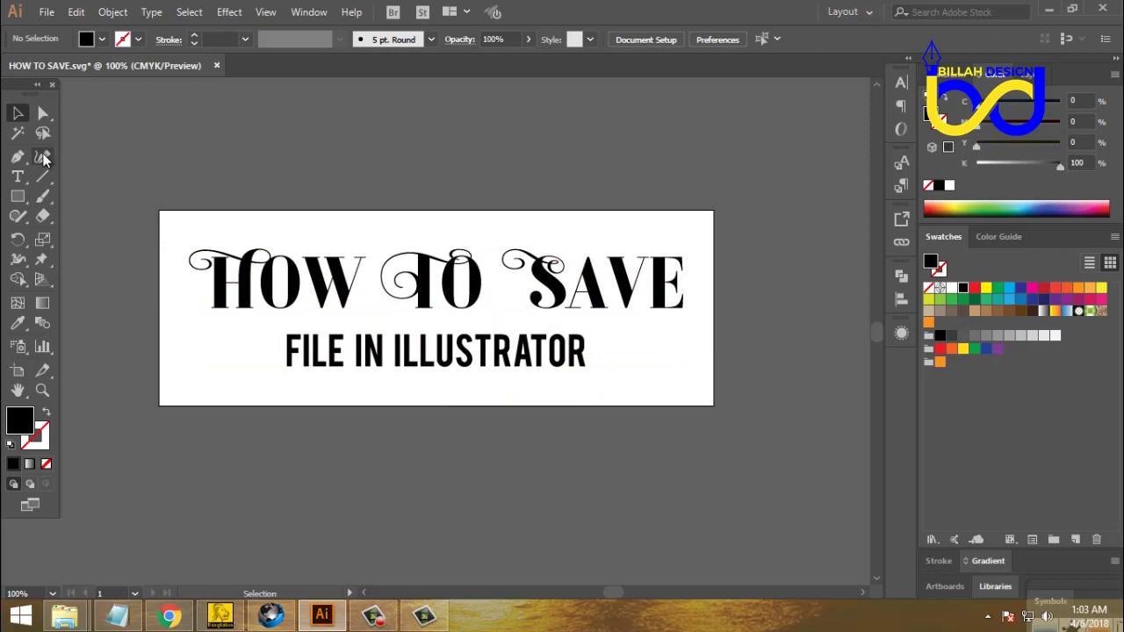
{"action": "right_click", "coordinate": [332, 280]}
{"action": "left_click", "coordinate": [378, 416]}
Step: Group the letters of HOW, TO and SAVE so each word forms its own group
{"action": "left_click_drag", "start_coordinate": [172, 235], "coordinate": [366, 307]}
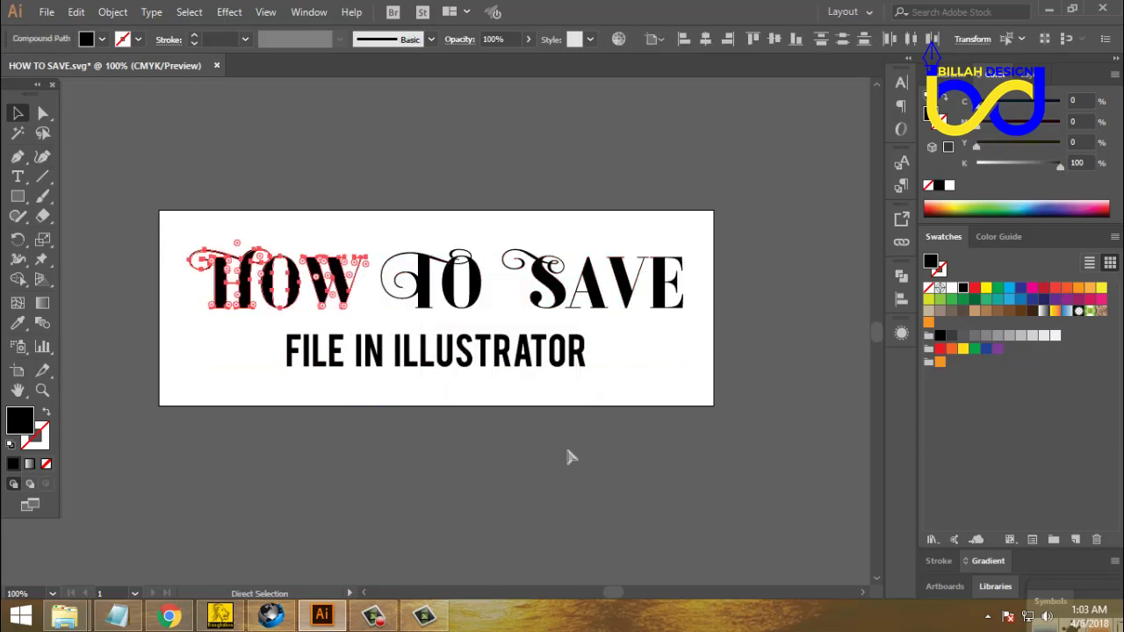
{"action": "left_click", "coordinate": [457, 314]}
{"action": "left_click", "coordinate": [429, 239]}
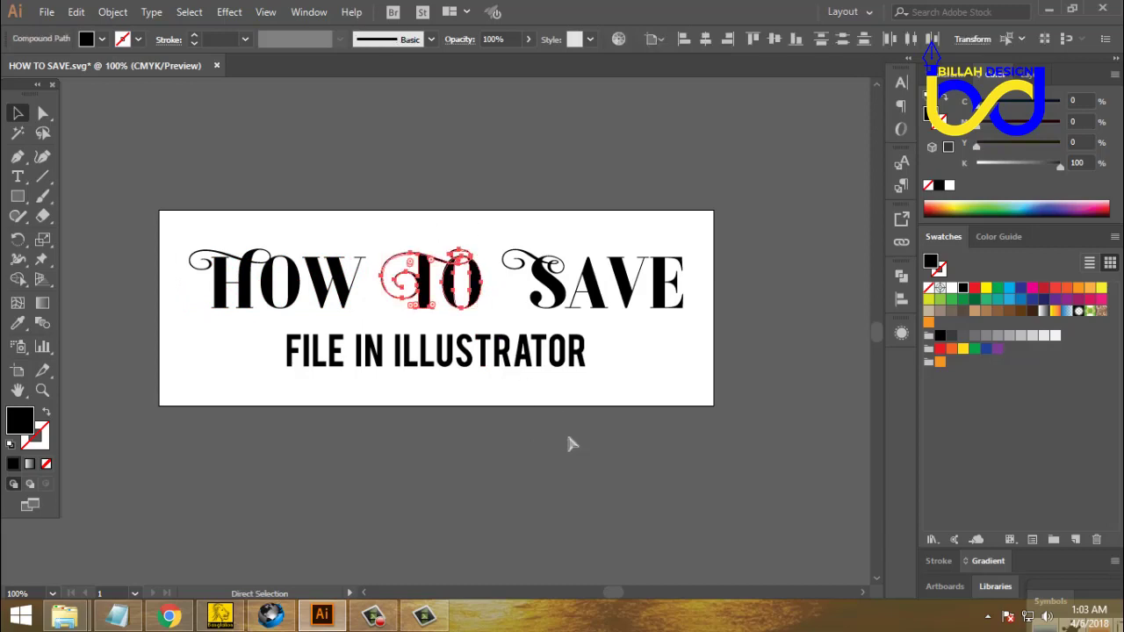
{"action": "key", "text": "ctrl+g"}
{"action": "left_click", "coordinate": [638, 463]}
{"action": "left_click_drag", "start_coordinate": [537, 241], "coordinate": [677, 395]}
{"action": "key", "text": "ctrl+g"}
{"action": "left_click", "coordinate": [658, 418]}
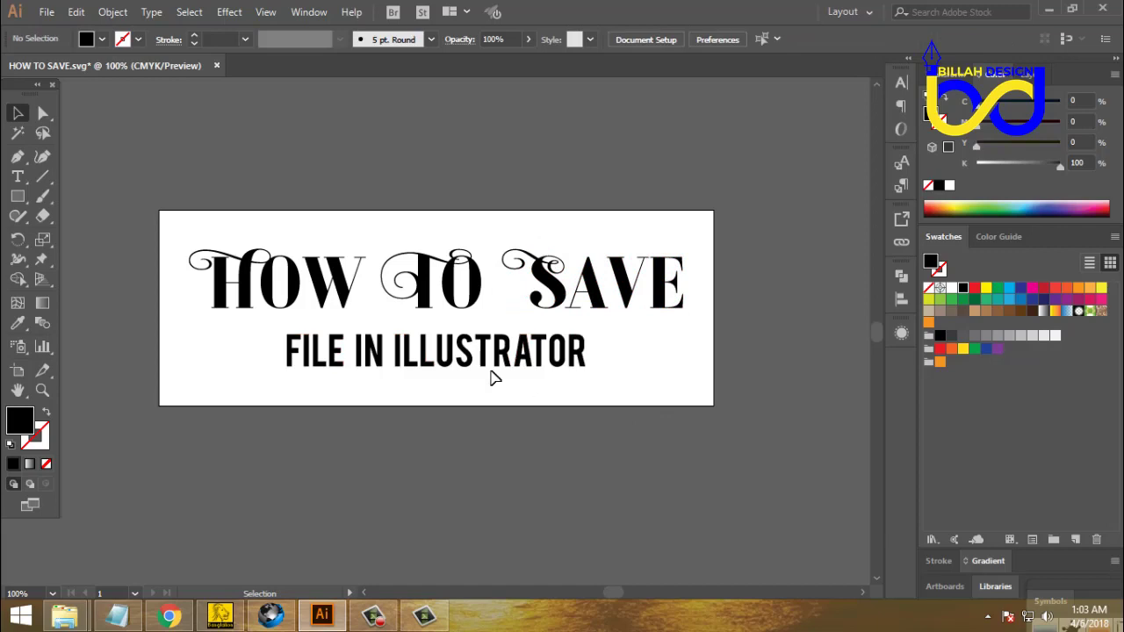
{"action": "left_click_drag", "start_coordinate": [257, 222], "coordinate": [361, 270]}
{"action": "key", "text": "ctrl+g"}
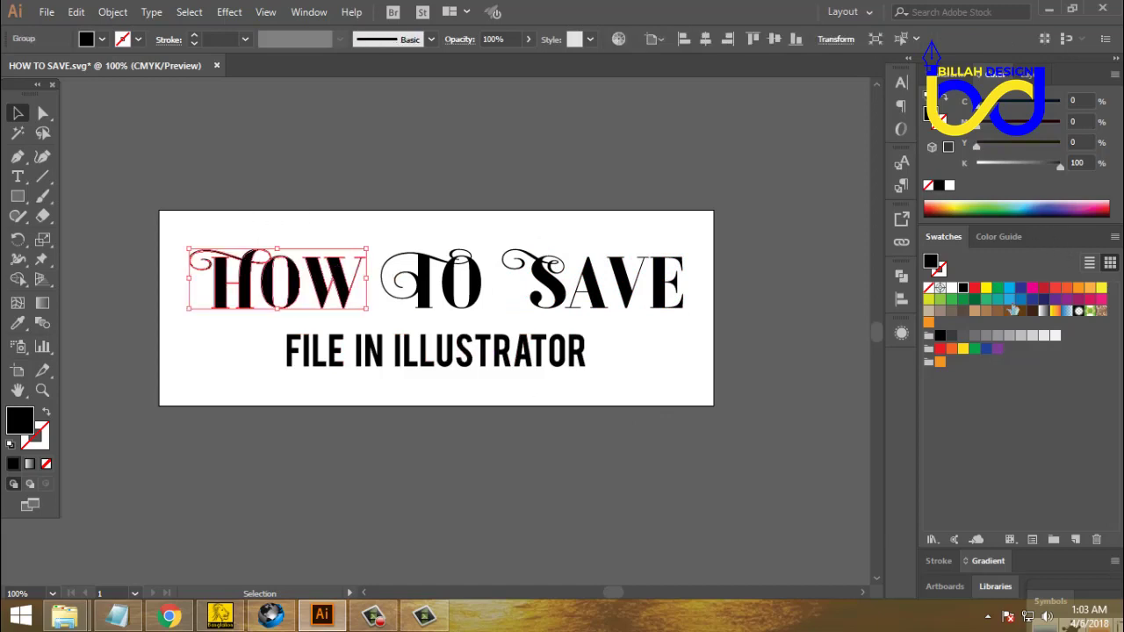
Step: Fill the word HOW with the 80% black swatch and copy that fill to SAVE with the Eyedropper
{"action": "left_click", "coordinate": [966, 336]}
{"action": "left_click", "coordinate": [797, 255]}
{"action": "left_click_drag", "start_coordinate": [796, 254], "coordinate": [504, 285]}
{"action": "left_click", "coordinate": [17, 322]}
{"action": "left_click", "coordinate": [220, 290]}
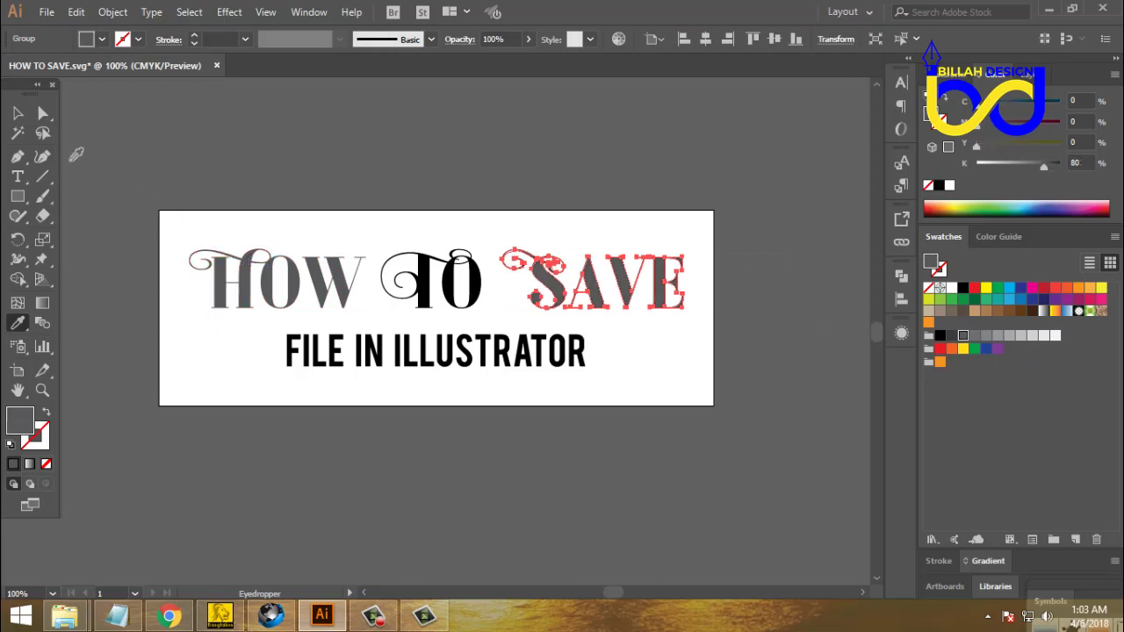
Step: Fill the word TO with orange, starting from the red swatch and lowering magenta to 75%
{"action": "key", "text": "v"}
{"action": "left_click", "coordinate": [447, 244]}
{"action": "left_click", "coordinate": [449, 269]}
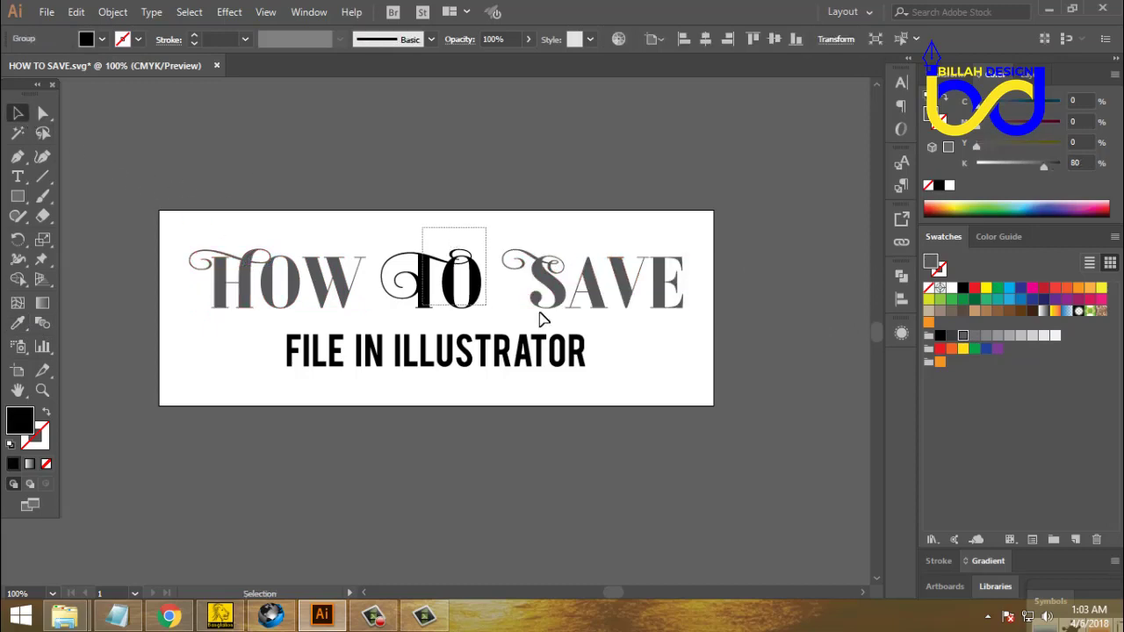
{"action": "left_click", "coordinate": [975, 288]}
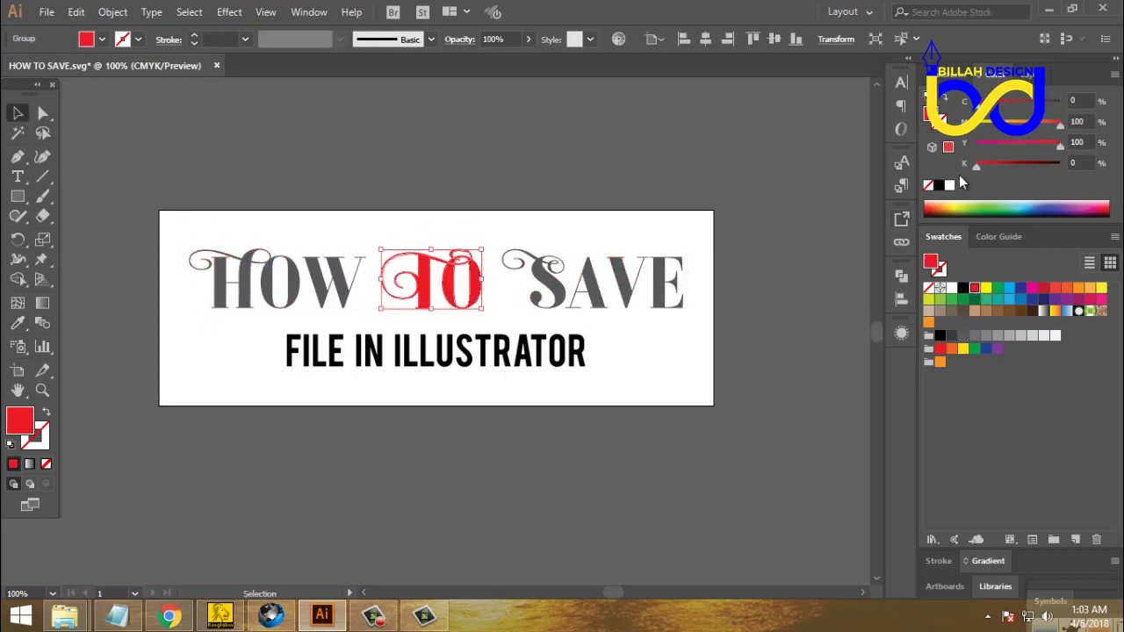
{"action": "left_click", "coordinate": [1039, 126]}
{"action": "left_click", "coordinate": [787, 195]}
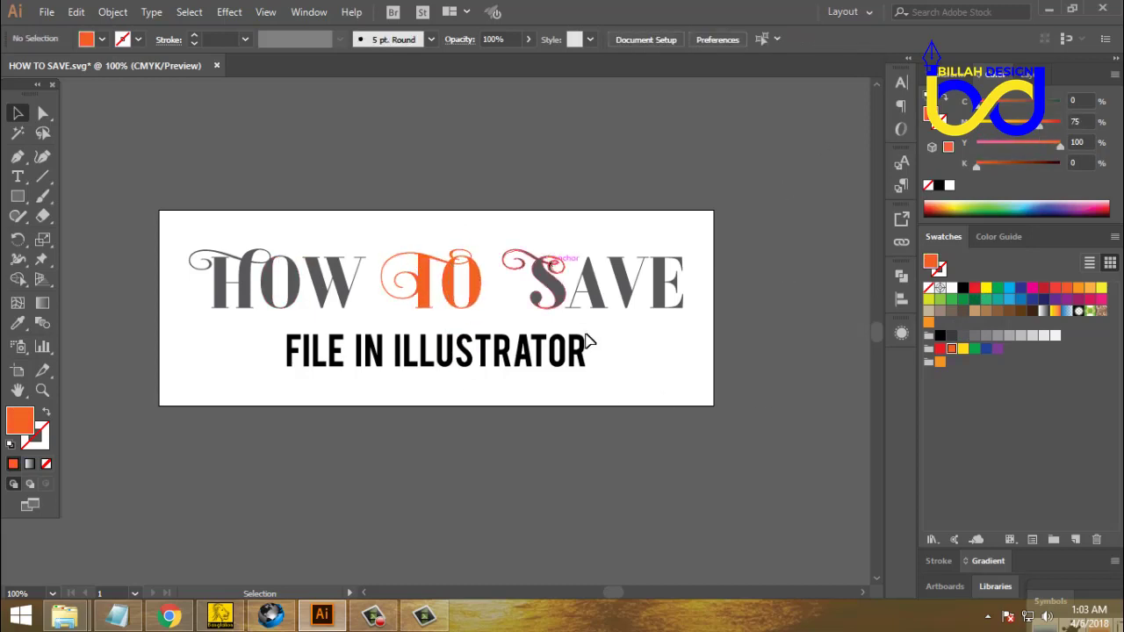
Step: Copy the orange fill of TO to the FILE IN ILLUSTRATOR line with the Eyedropper
{"action": "left_click_drag", "start_coordinate": [251, 395], "coordinate": [602, 354]}
{"action": "left_click", "coordinate": [17, 322]}
{"action": "left_click", "coordinate": [431, 279]}
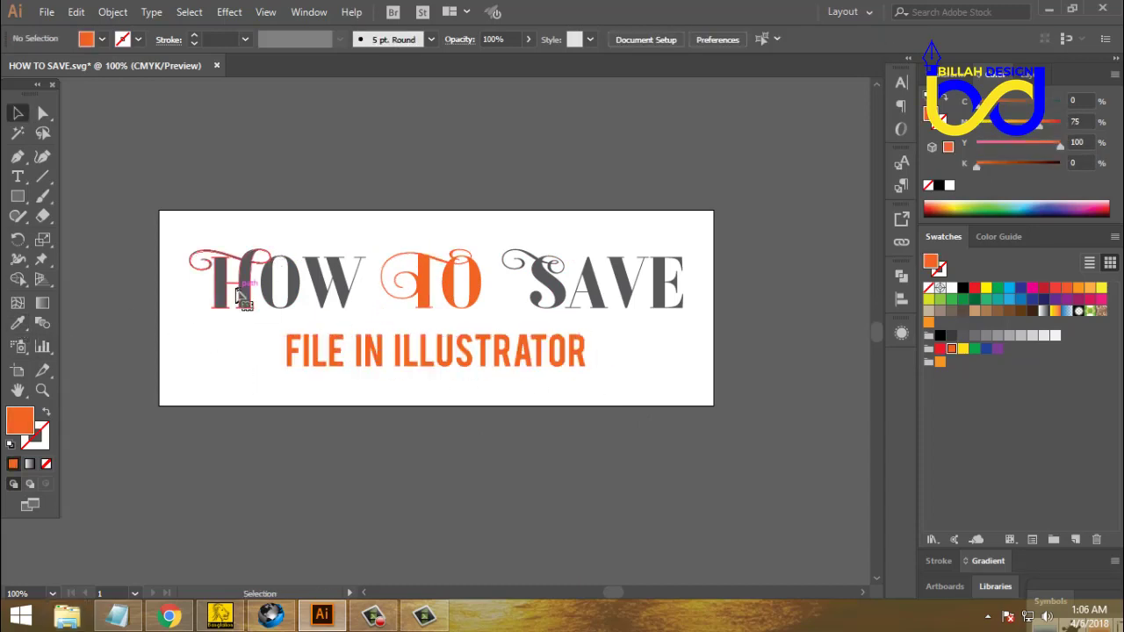
Step: Select the title's words in turn to check their grouping, ending with nothing selected
{"action": "left_click", "coordinate": [249, 299]}
{"action": "left_click", "coordinate": [527, 417]}
{"action": "left_click", "coordinate": [497, 369]}
{"action": "left_click", "coordinate": [553, 321]}
{"action": "left_click", "coordinate": [546, 265]}
{"action": "left_click", "coordinate": [267, 158]}
Step: Export the artwork as Photoshop file HOW TO SAVE in CMYK at Medium (150 ppi), with Write Layers and Maximum Editability
{"action": "left_click", "coordinate": [47, 11]}
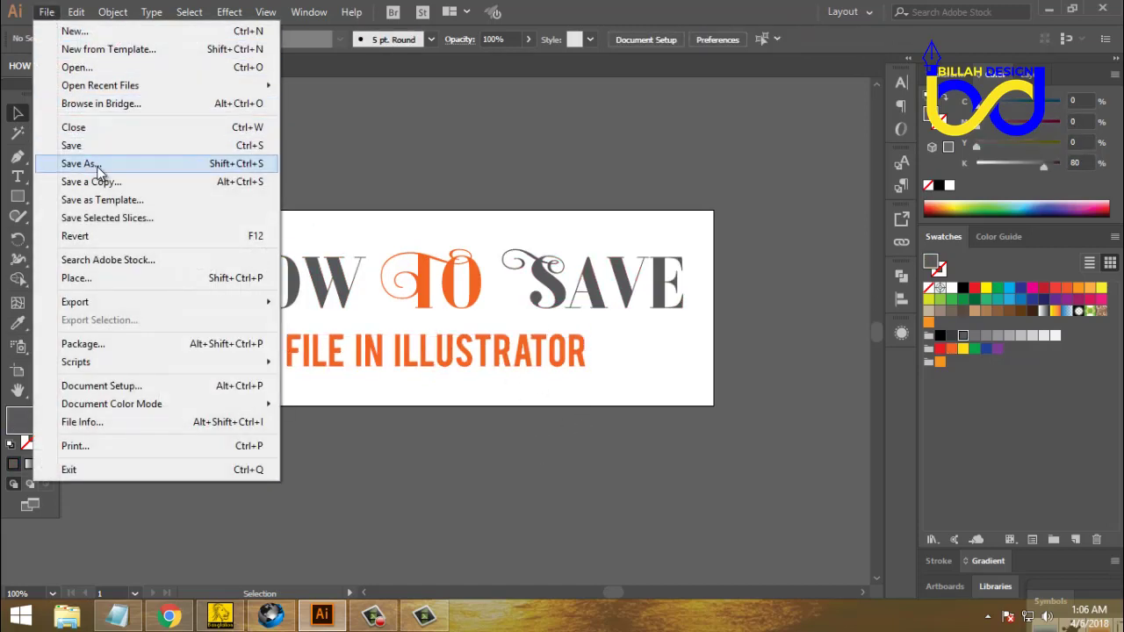
{"action": "mouse_move", "coordinate": [88, 303]}
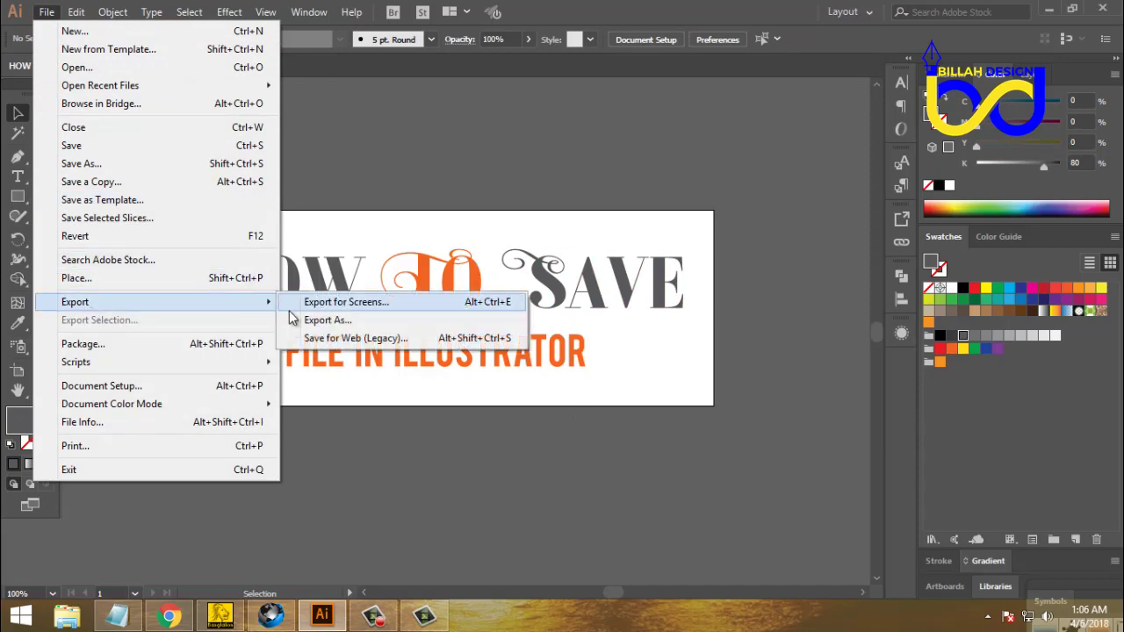
{"action": "left_click", "coordinate": [327, 321]}
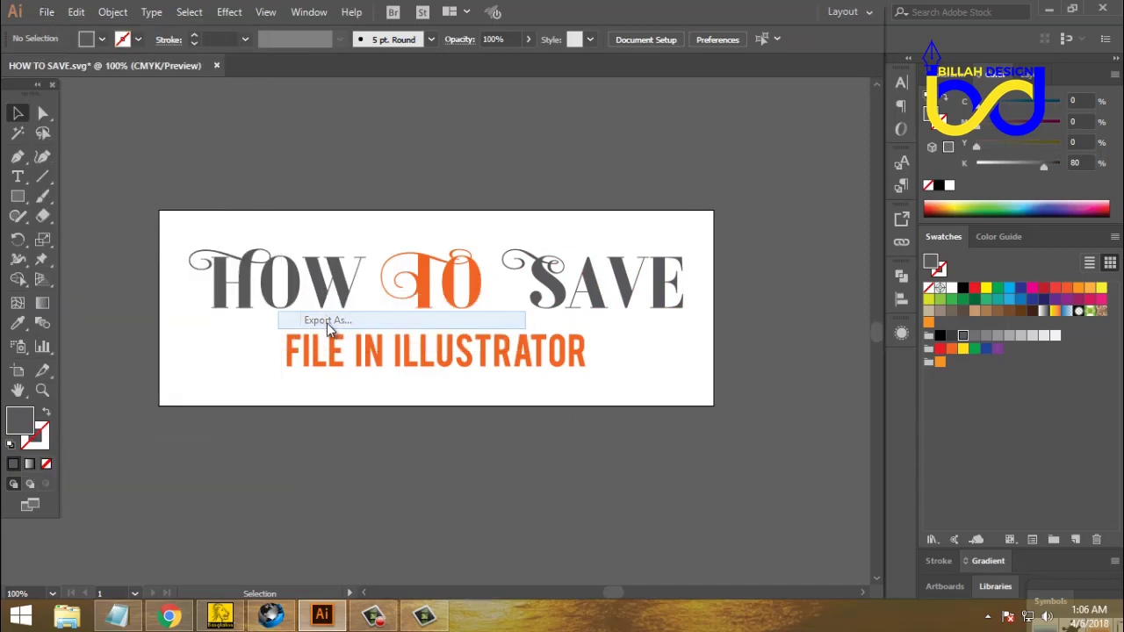
{"action": "left_click", "coordinate": [216, 457]}
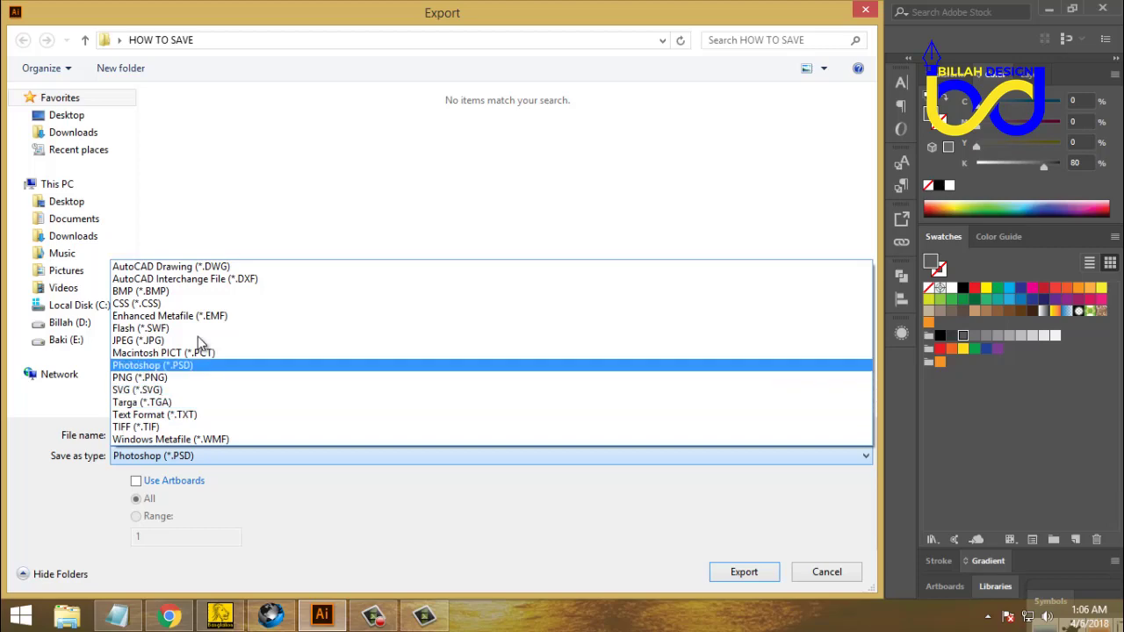
{"action": "left_click", "coordinate": [180, 367]}
{"action": "left_click", "coordinate": [180, 368]}
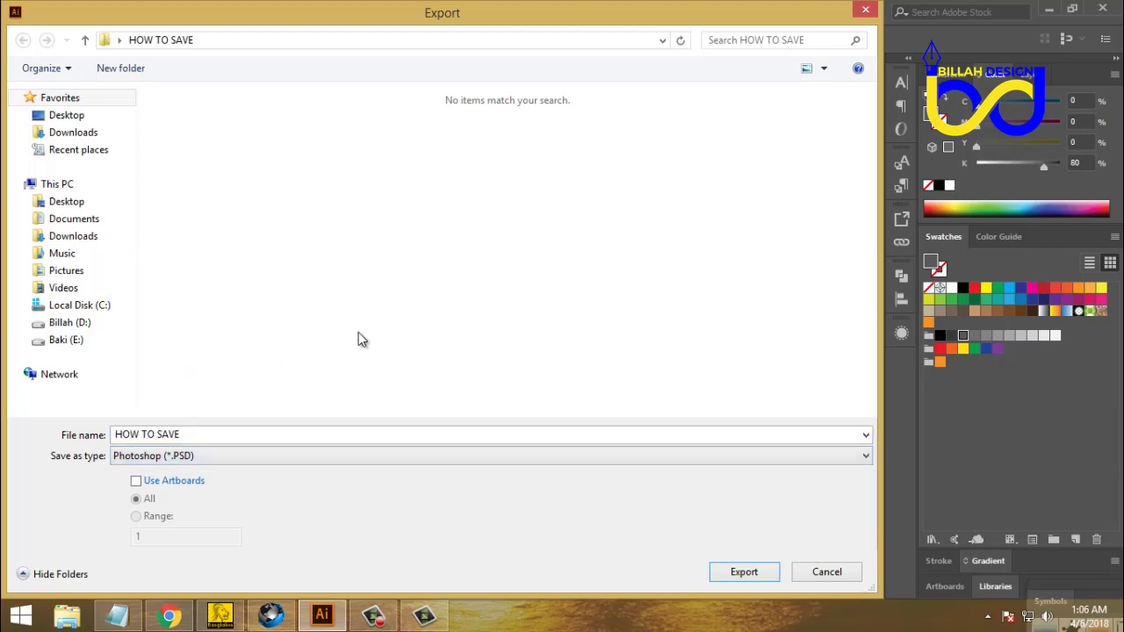
{"action": "left_click", "coordinate": [743, 573]}
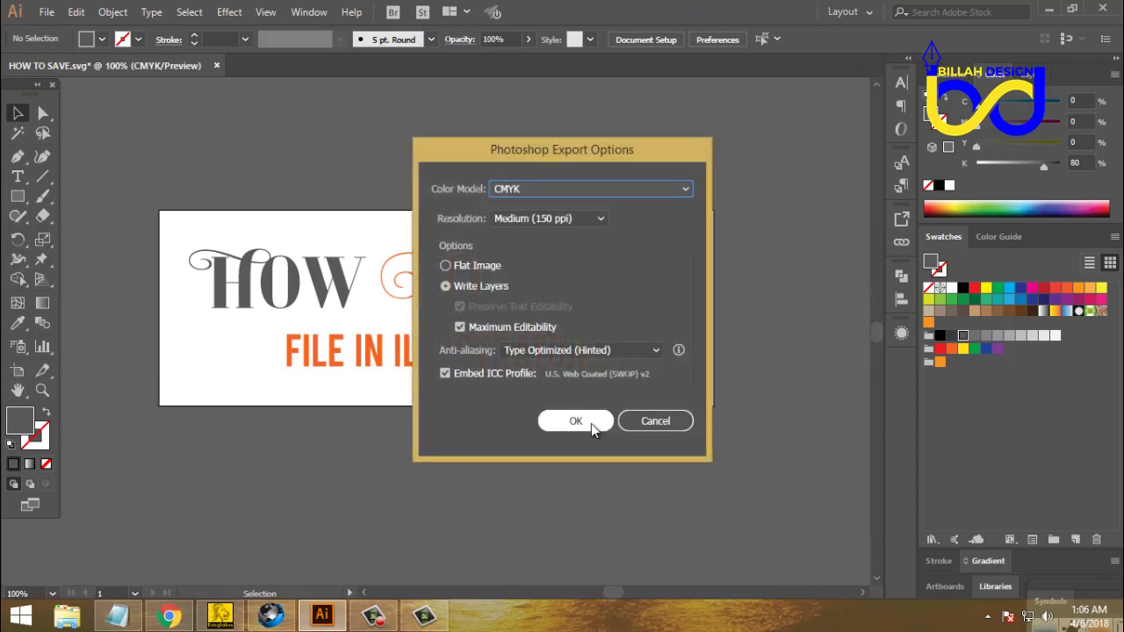
{"action": "left_click", "coordinate": [579, 422]}
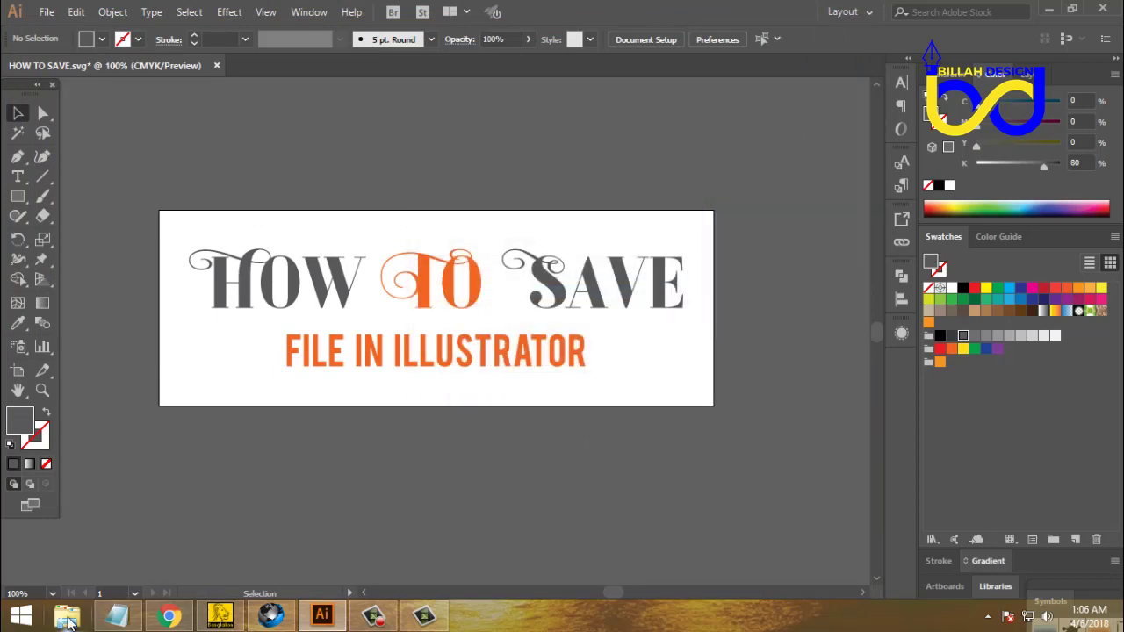
Step: Open the exported HOW TO SAVE.psd in Photoshop from the HOW TO SAVE folder on the Desktop
{"action": "left_click", "coordinate": [70, 617]}
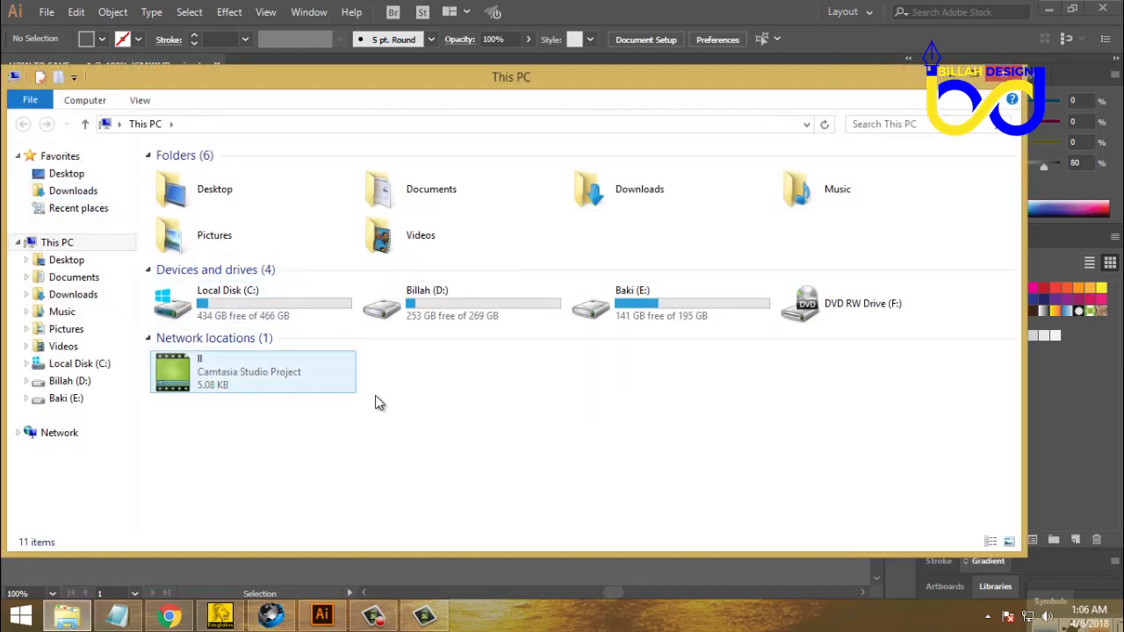
{"action": "left_click", "coordinate": [70, 175]}
{"action": "left_click", "coordinate": [517, 320]}
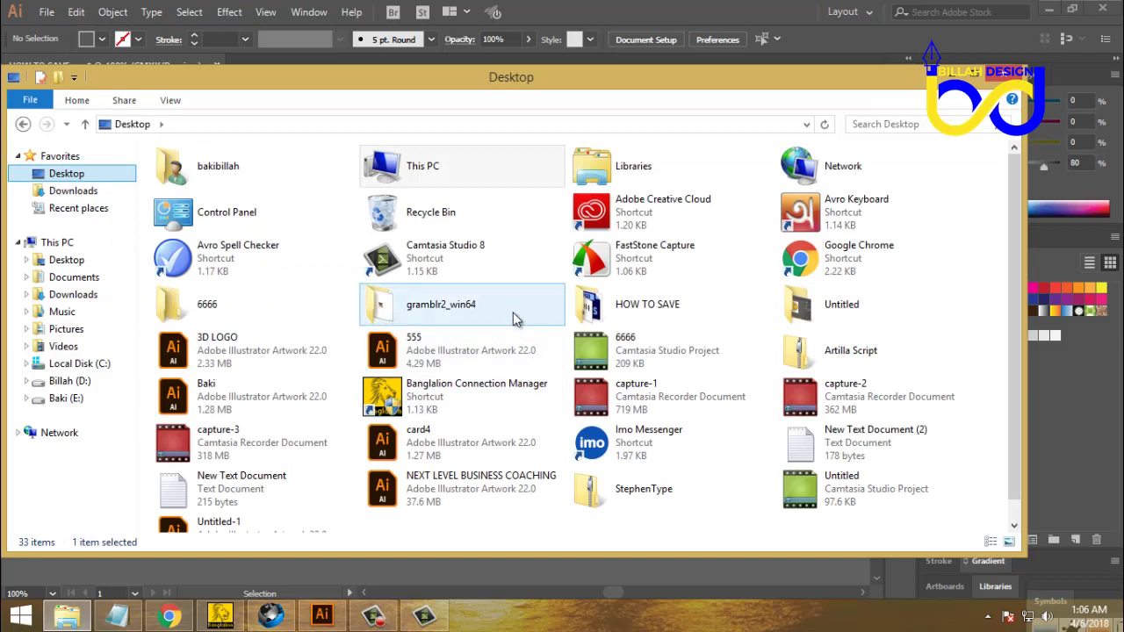
{"action": "double_click", "coordinate": [577, 305]}
{"action": "double_click", "coordinate": [236, 226]}
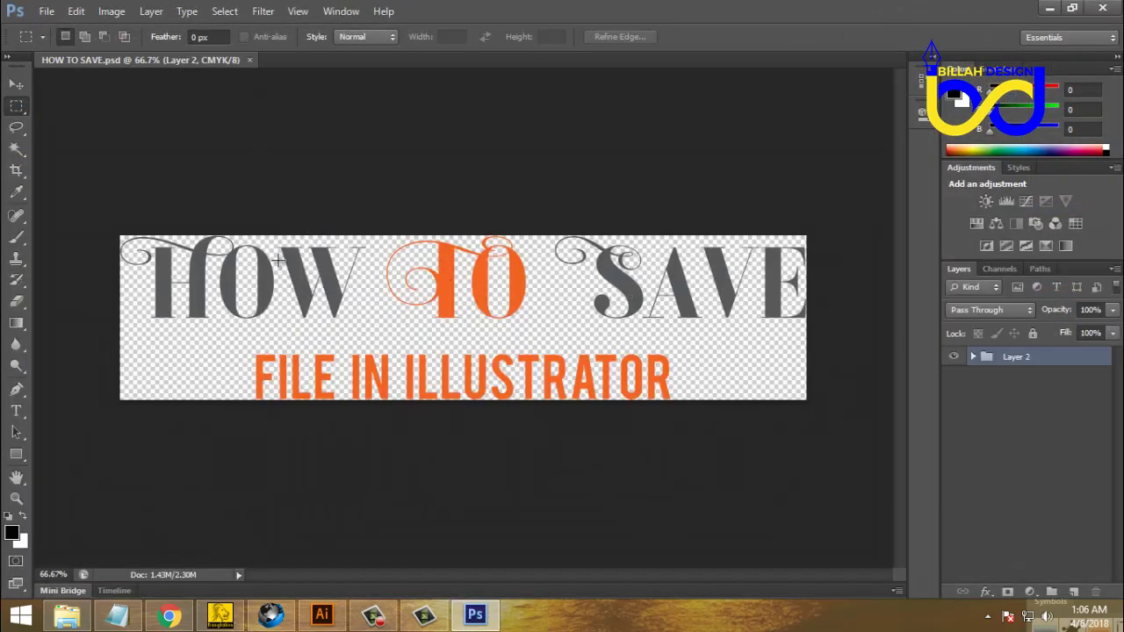
Step: Expand the Layer 2 group and hide and show each of its four layers to examine which word each holds
{"action": "left_click", "coordinate": [972, 356]}
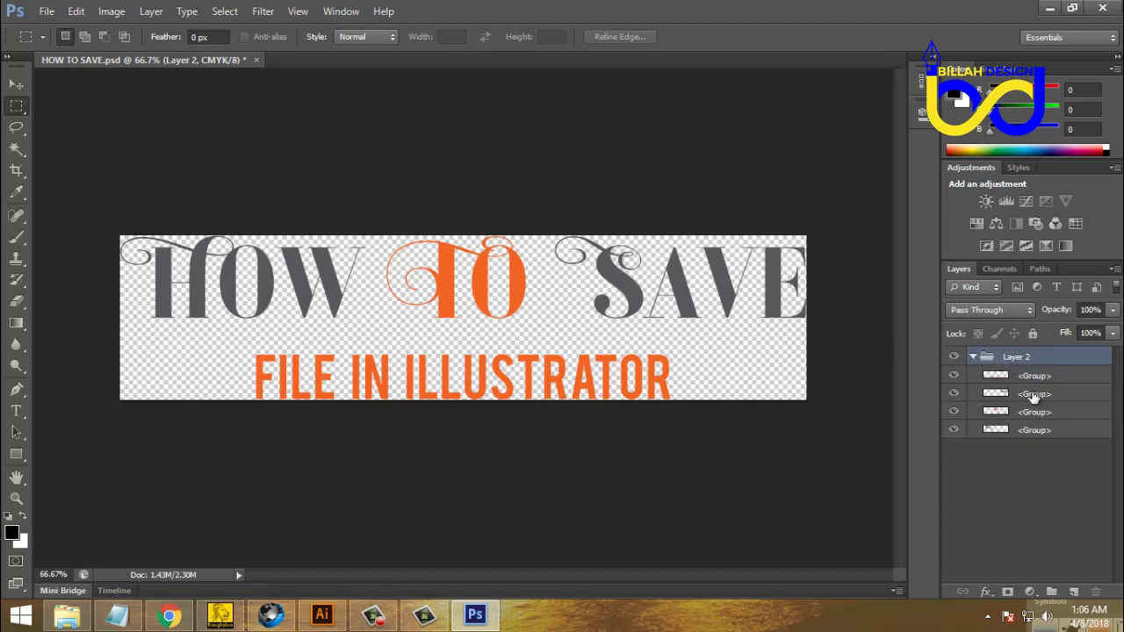
{"action": "left_click", "coordinate": [955, 376]}
{"action": "left_click", "coordinate": [954, 376]}
{"action": "left_click", "coordinate": [954, 394]}
{"action": "left_click", "coordinate": [955, 394]}
{"action": "left_click", "coordinate": [954, 412]}
{"action": "left_click", "coordinate": [955, 412]}
{"action": "left_click", "coordinate": [954, 430]}
{"action": "left_click", "coordinate": [954, 430]}
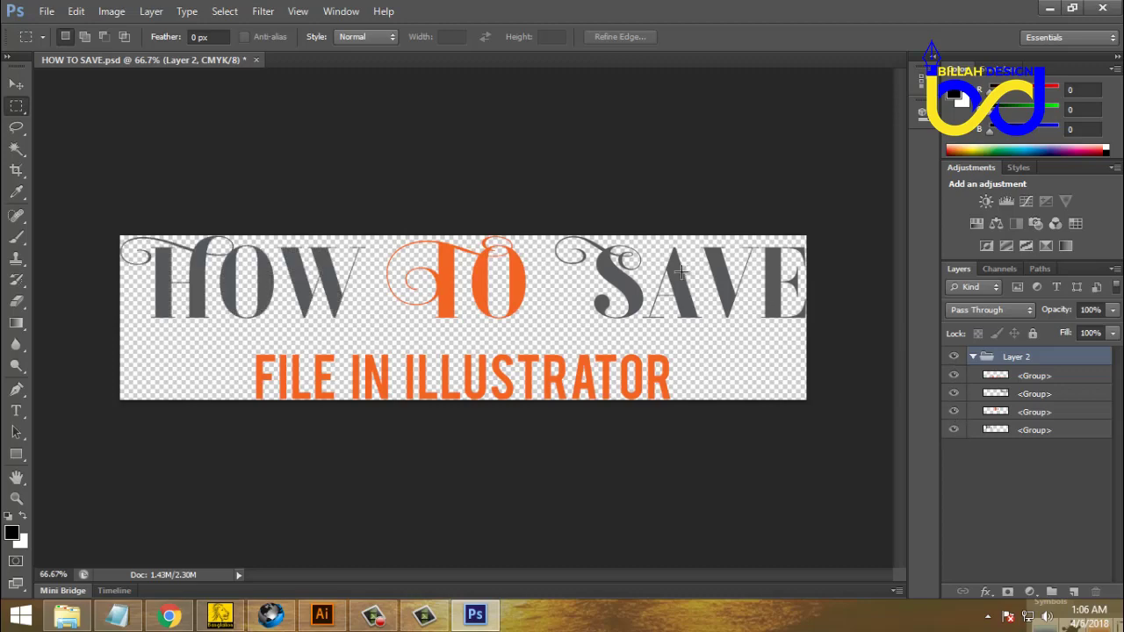